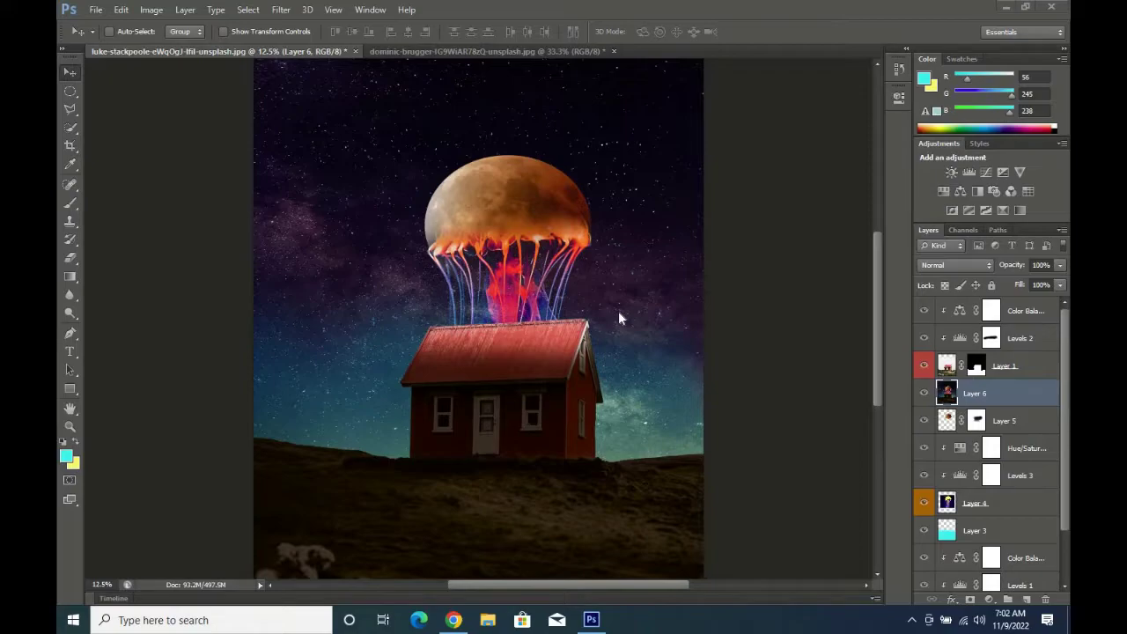
Close the blood-moon photo and the jellyfish composite, discarding changes to both.
click(614, 52)
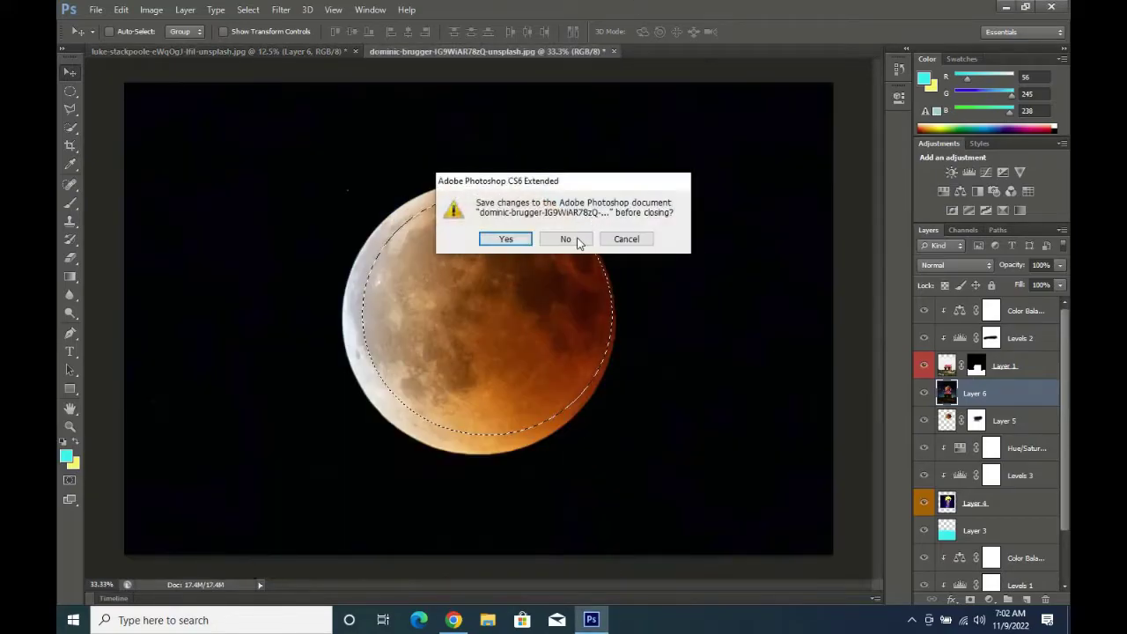
click(576, 243)
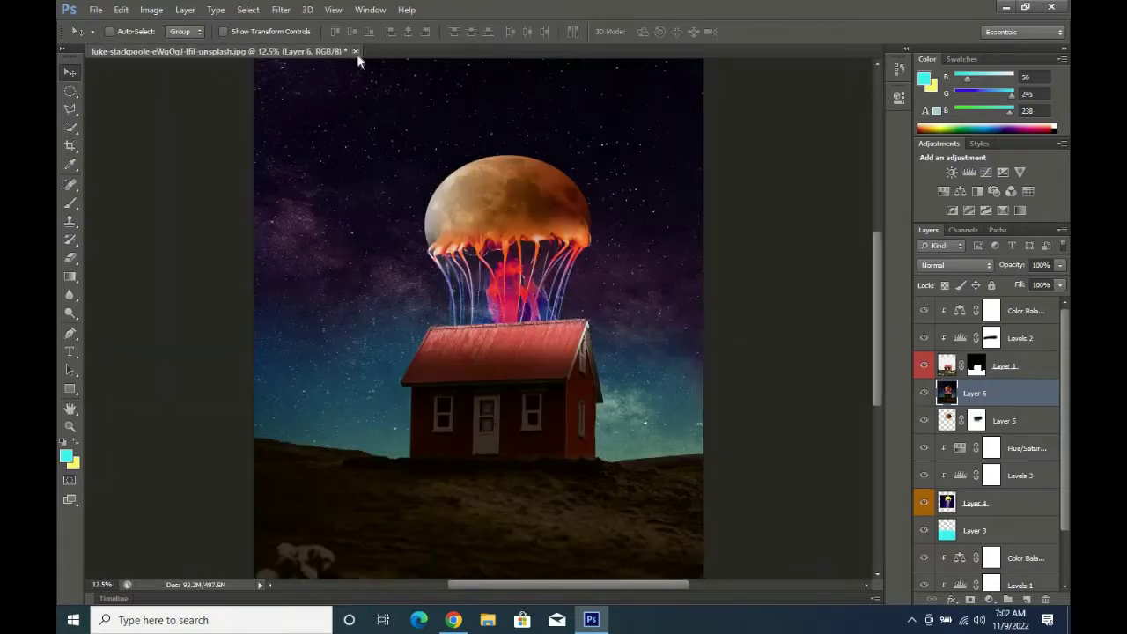
click(355, 52)
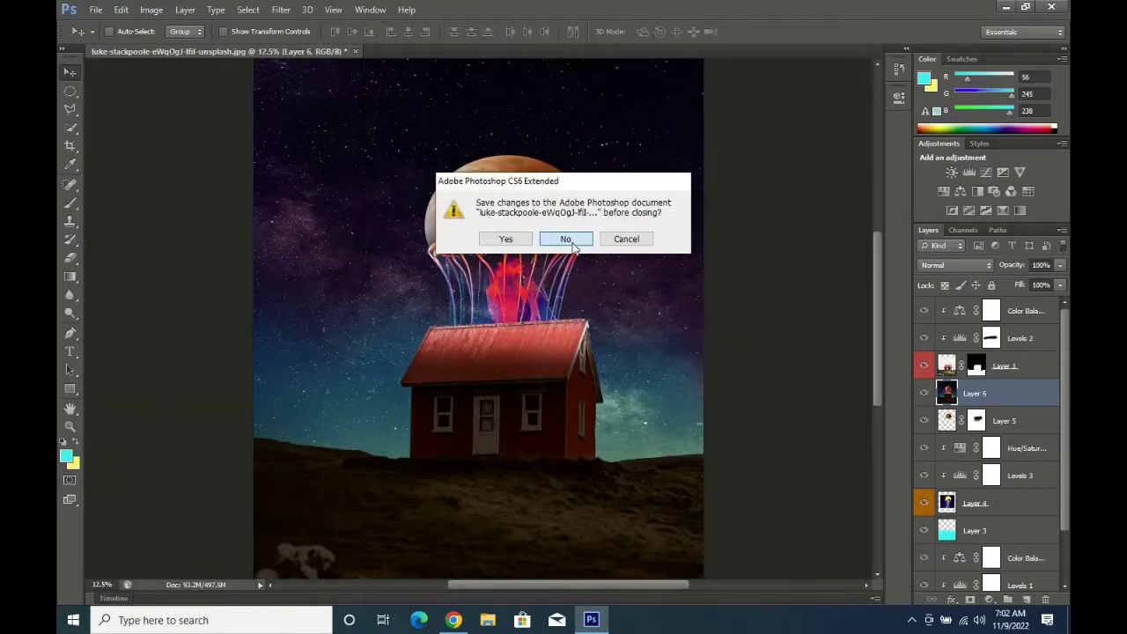
click(571, 241)
Open the red house photo luke-stackpoole-eWqOgJ-lfiI-unsplash.jpg from the Desktop.
click(96, 10)
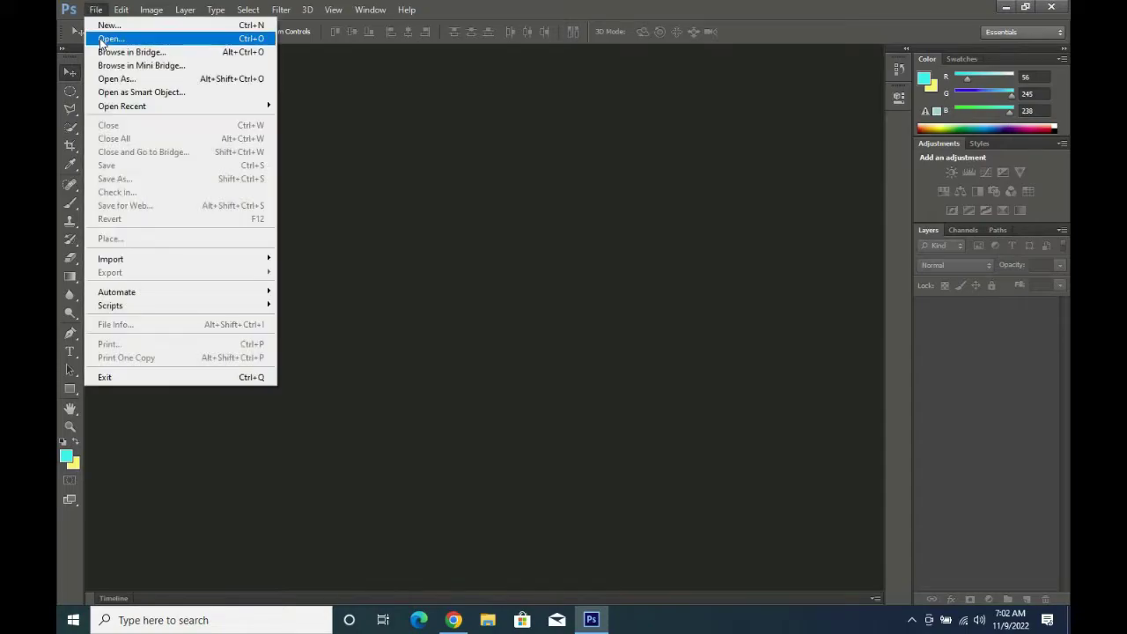
click(104, 38)
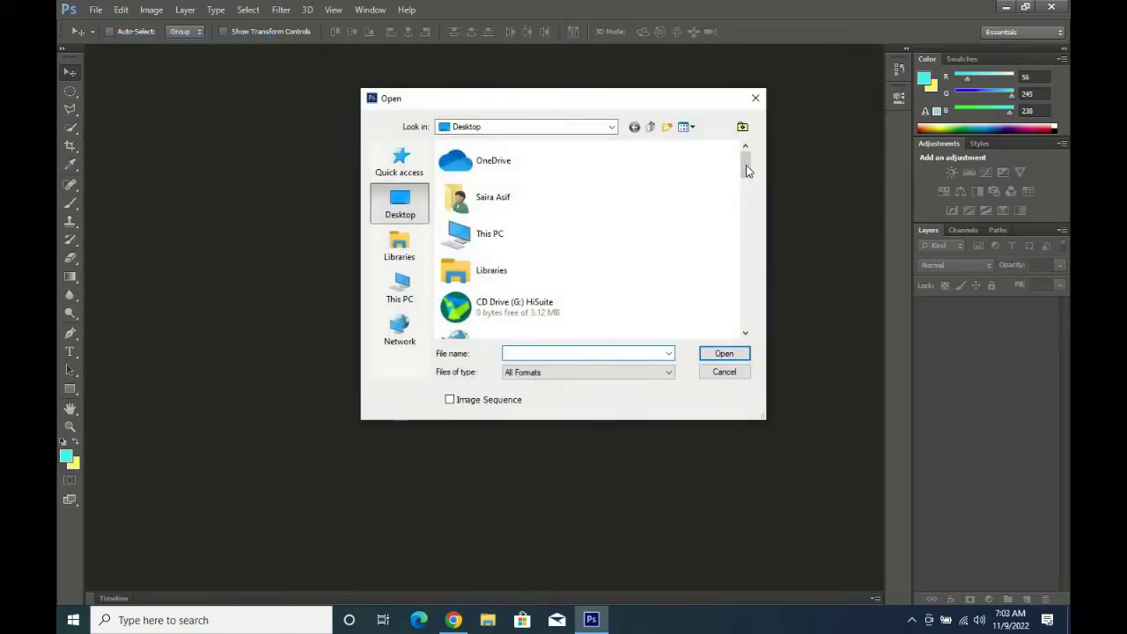
drag(747, 165, 751, 265)
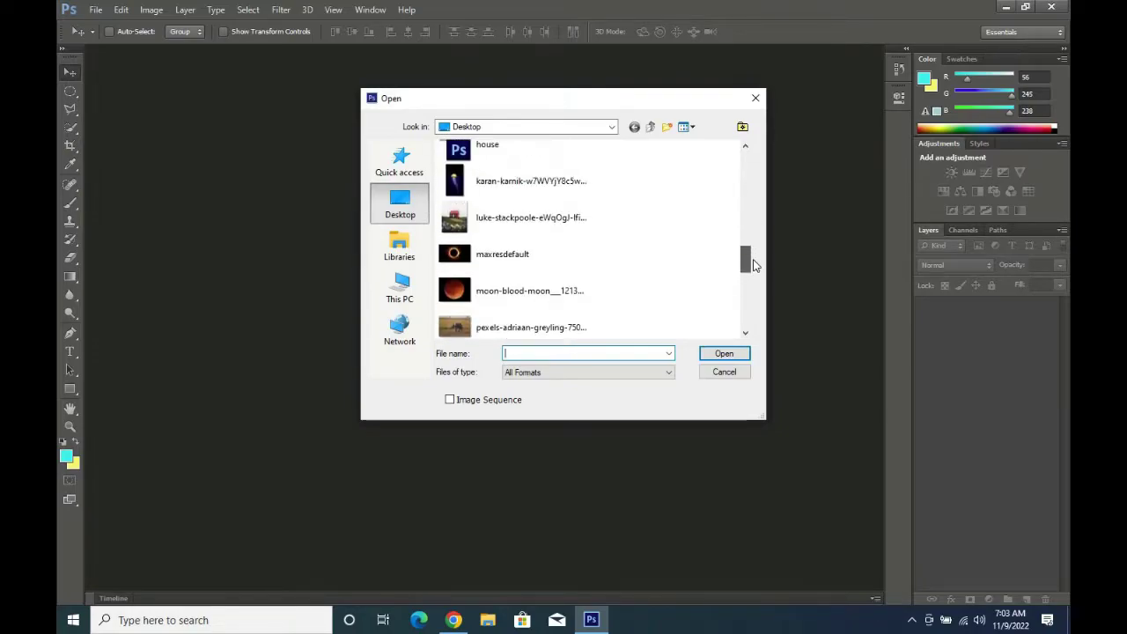
double_click(559, 214)
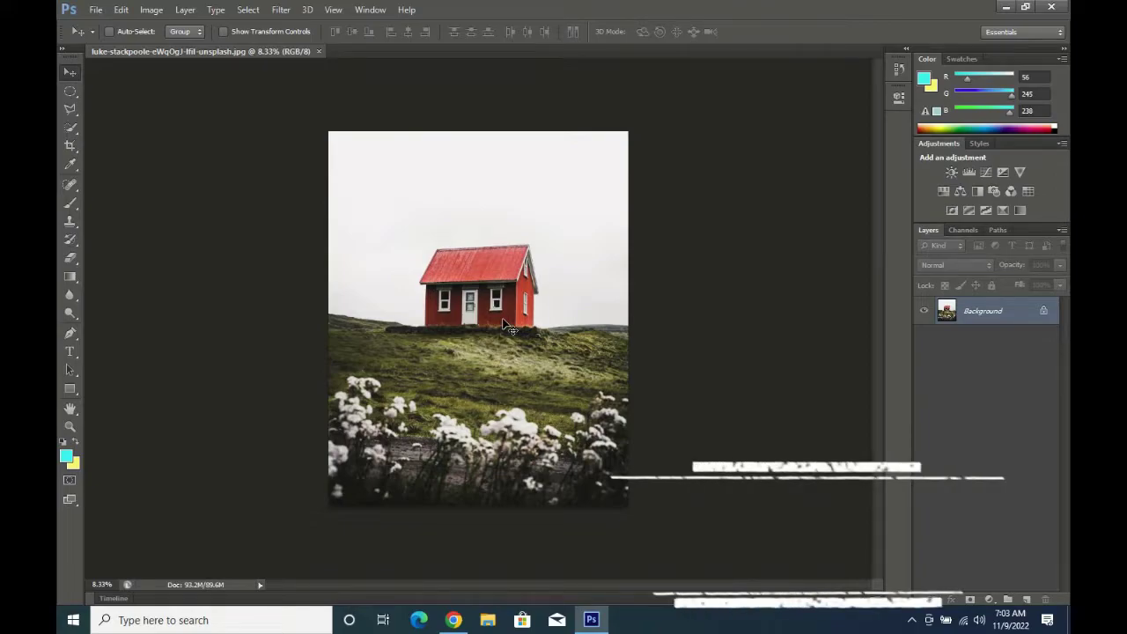
Duplicate the house photo to Layer 1, shift it down, and hide the Background.
key(ctrl+j)
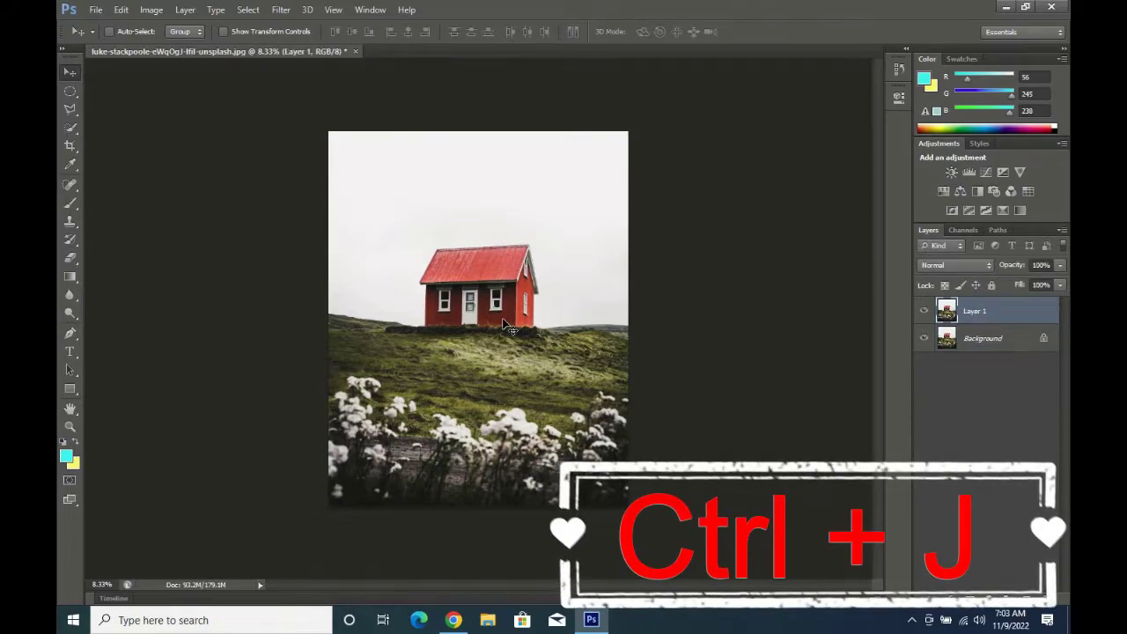
drag(463, 305, 461, 371)
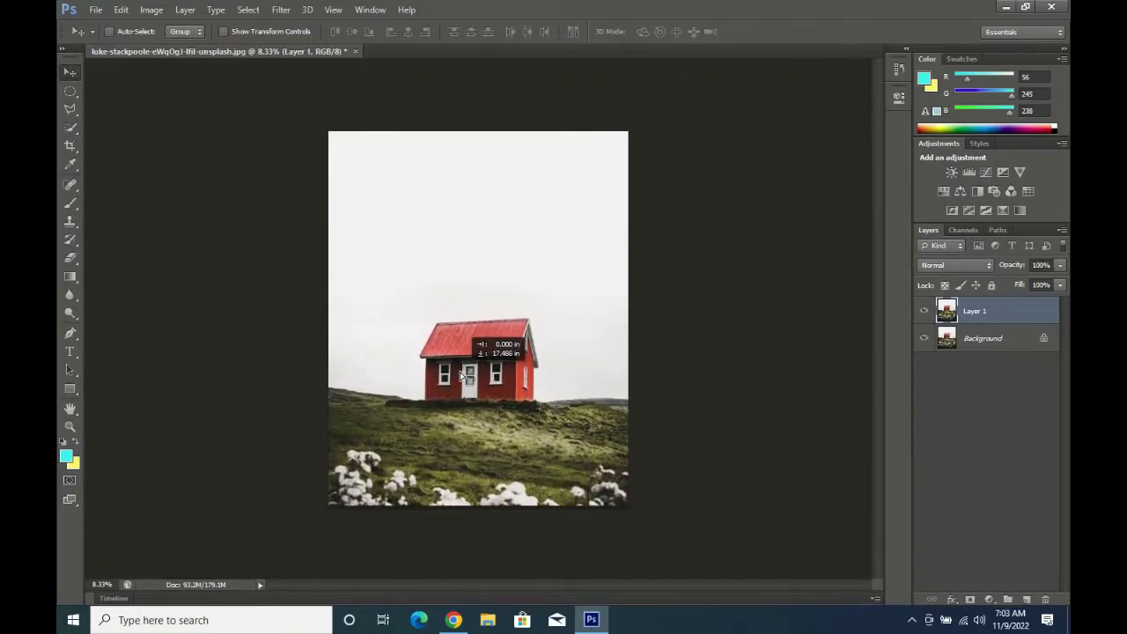
drag(462, 374, 461, 375)
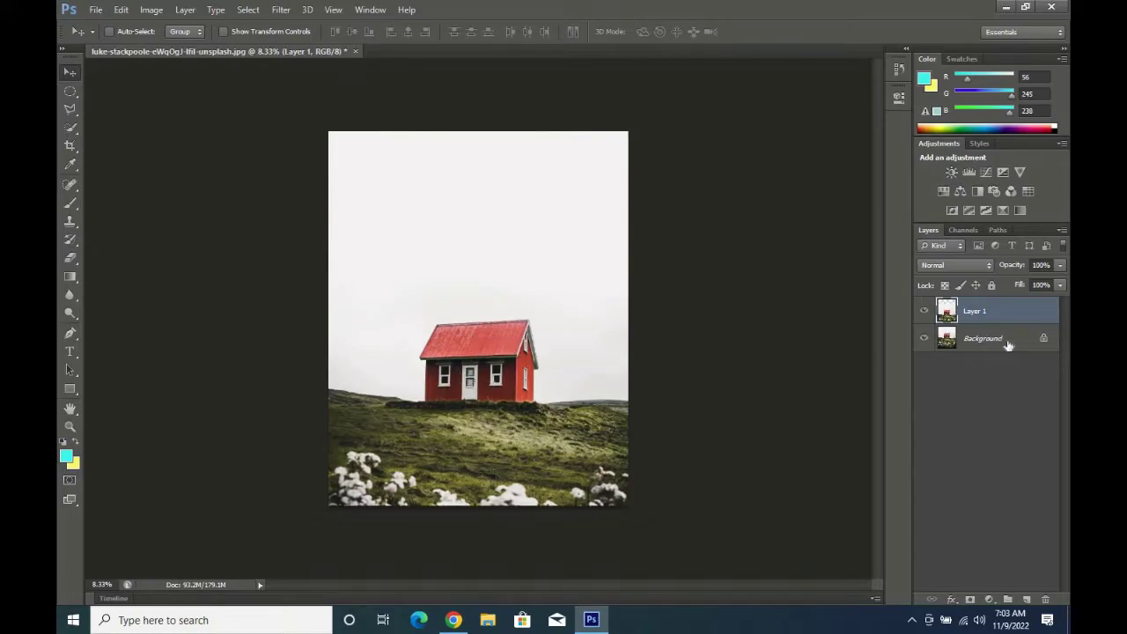
click(924, 340)
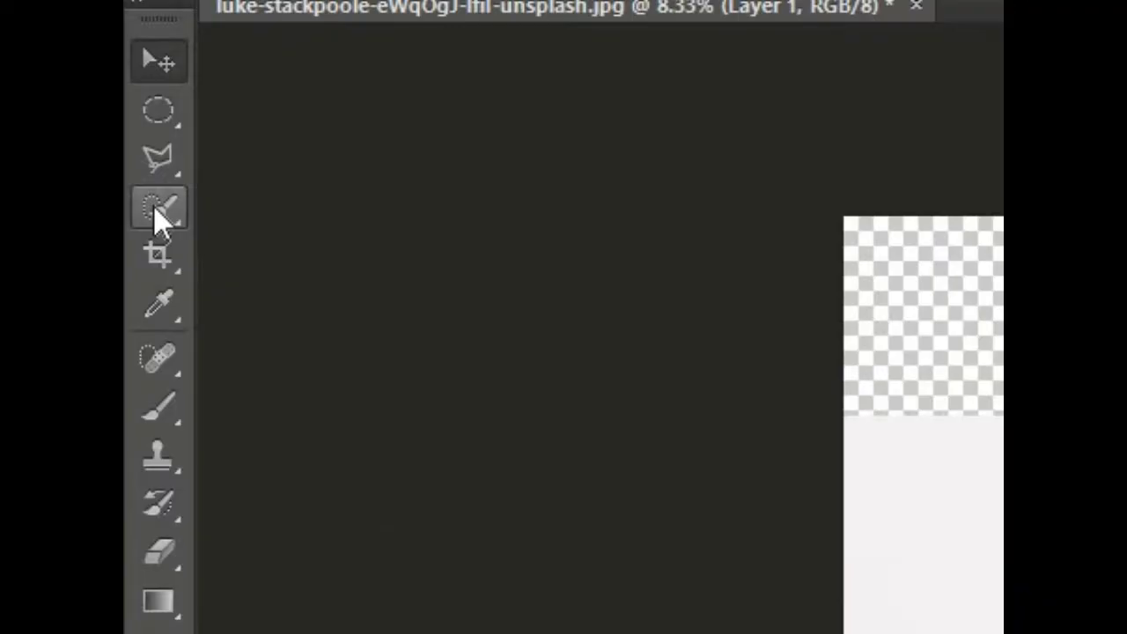
Quick-select the hill and house, then add a layer mask hiding the sky.
click(155, 207)
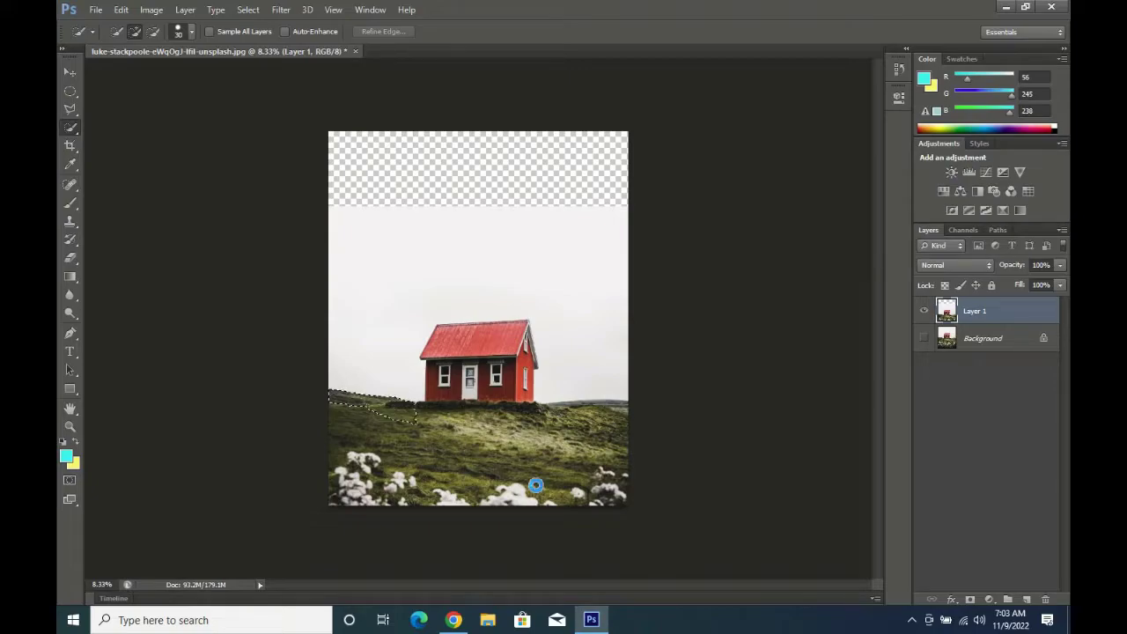
drag(535, 485, 413, 432)
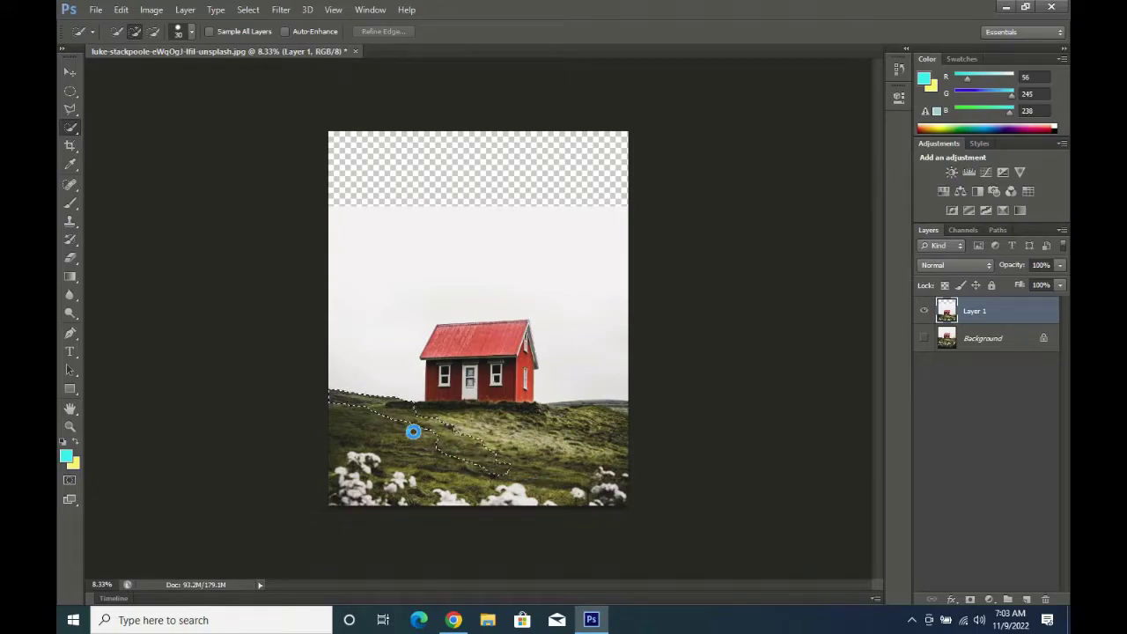
key(bracketright)
key(bracketright)
key(bracketright)
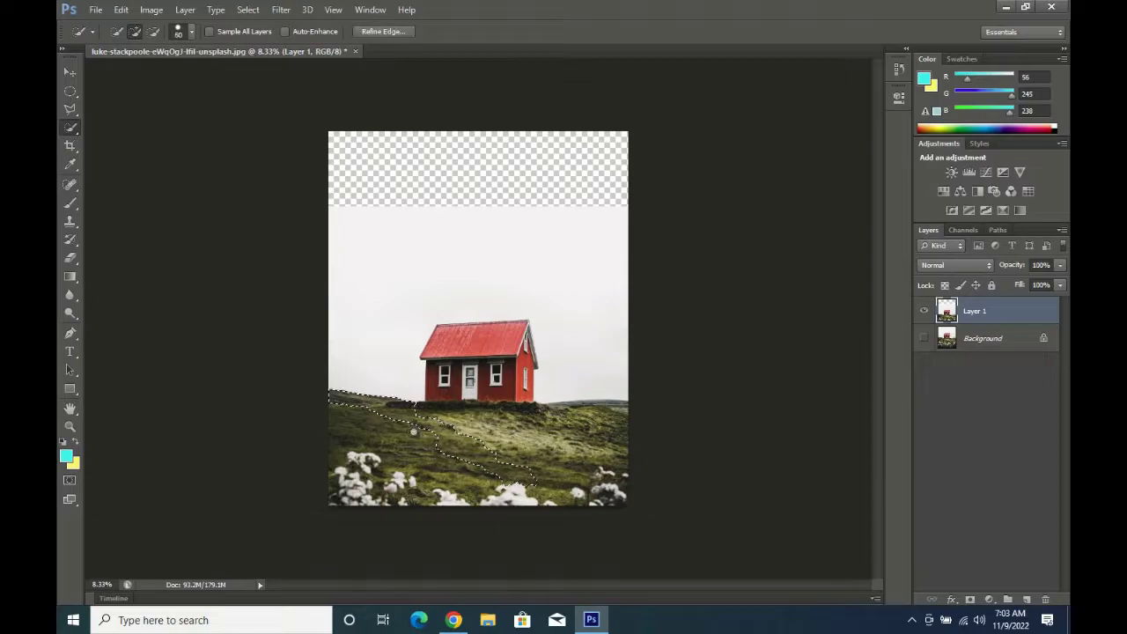
key(bracketright)
key(bracketright)
key(bracketright)
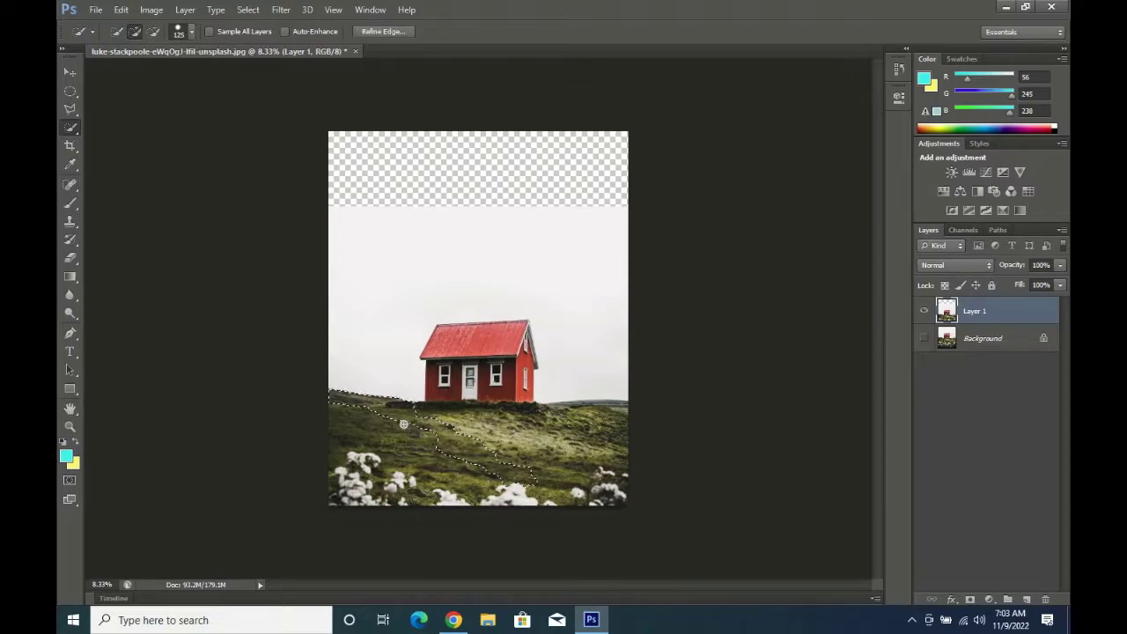
mouse_move(390, 498)
mouse_down()
mouse_move(351, 483)
mouse_move(489, 367)
mouse_up()
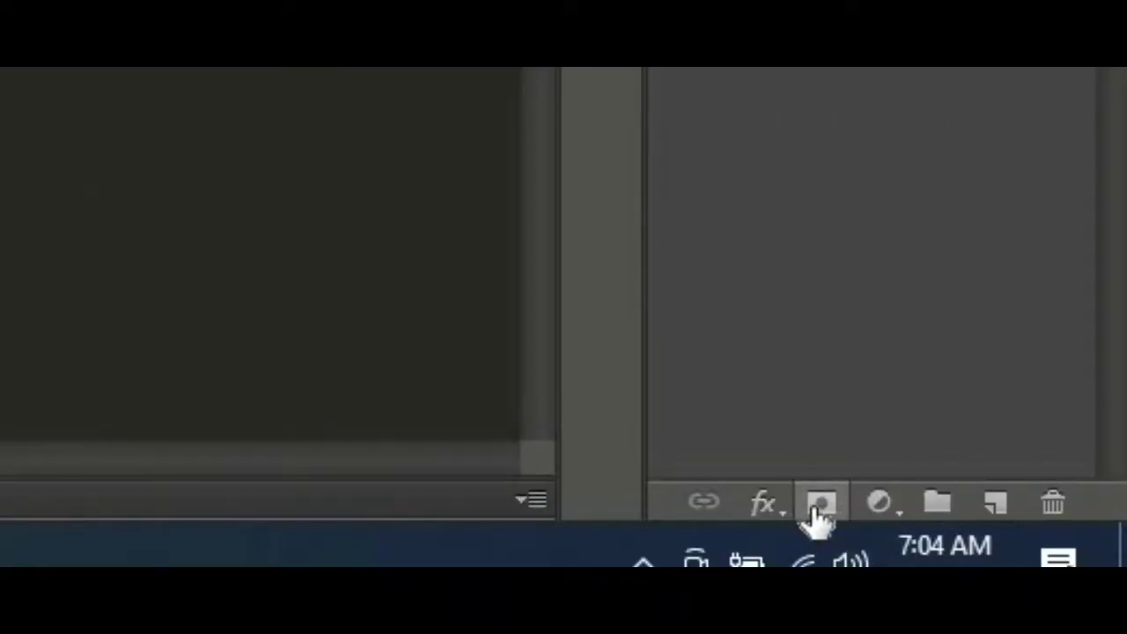
click(816, 511)
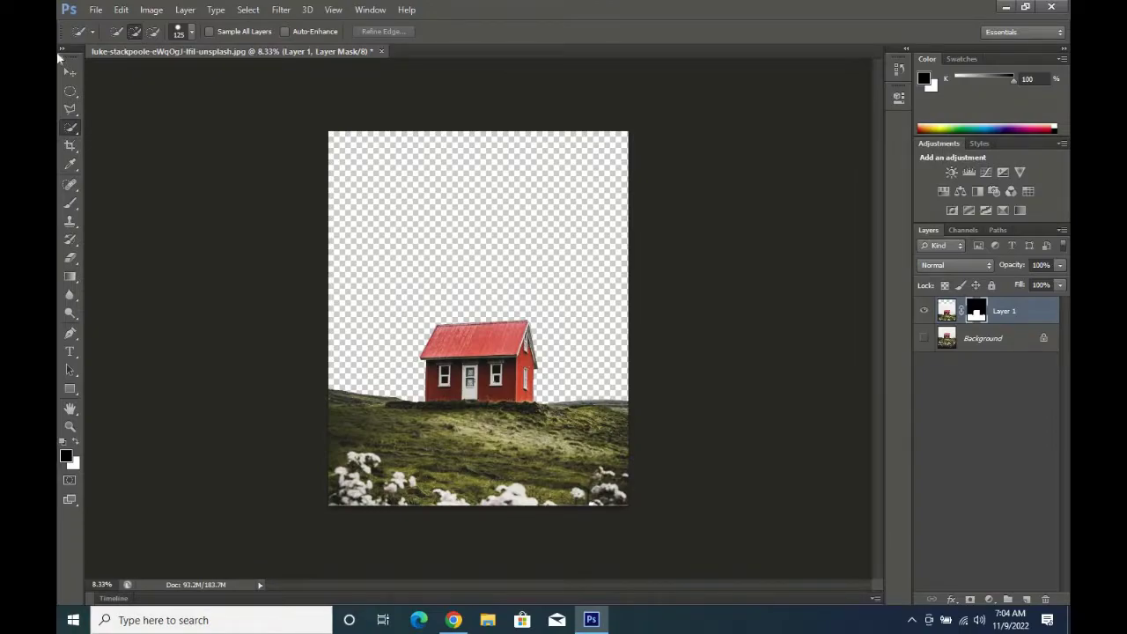
click(70, 72)
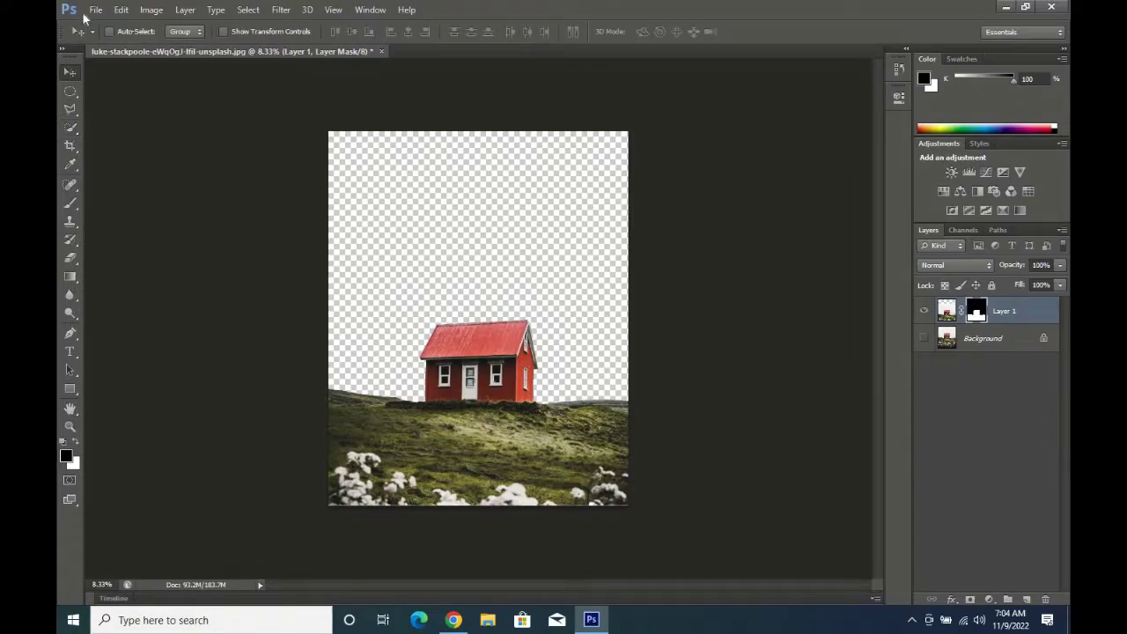
Open the pexels starry night-sky JPG from the Desktop.
click(95, 10)
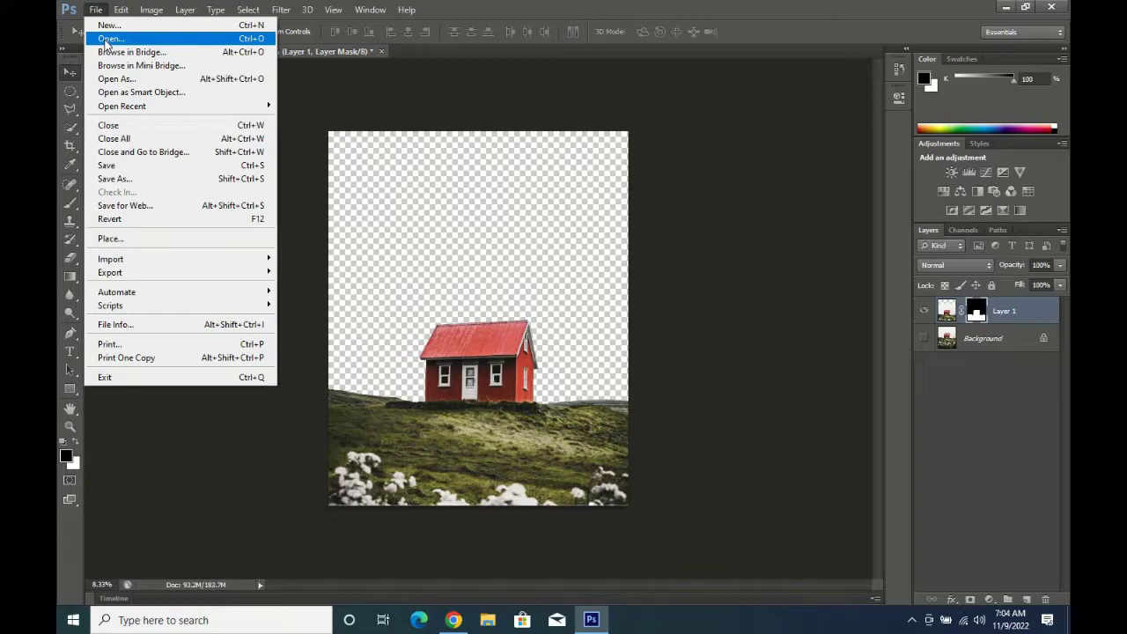
click(105, 38)
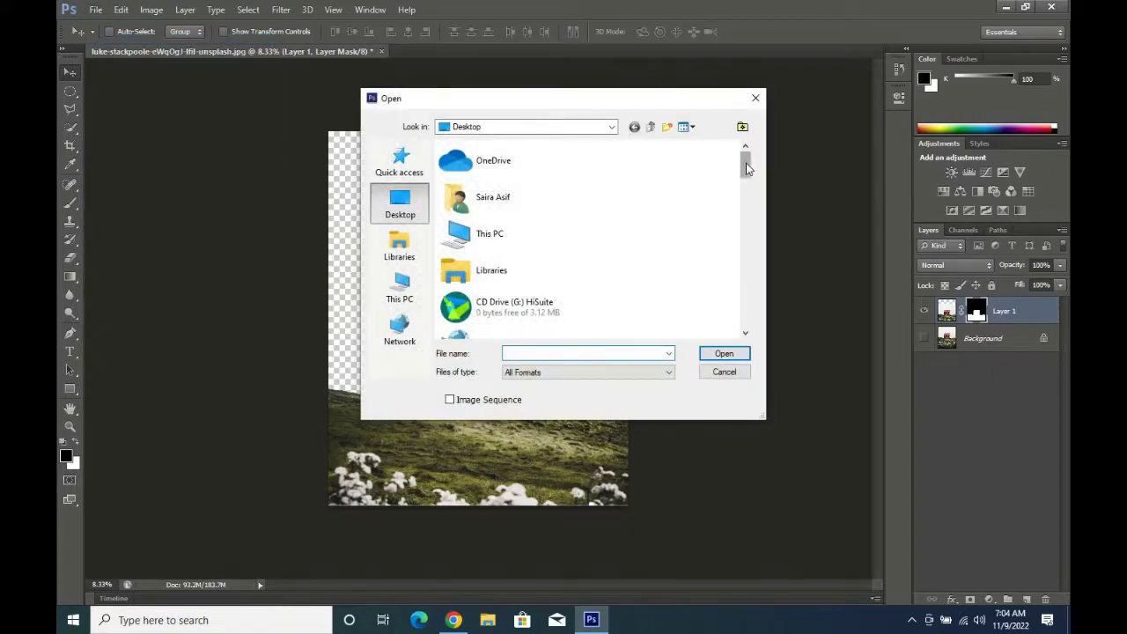
drag(745, 168, 748, 256)
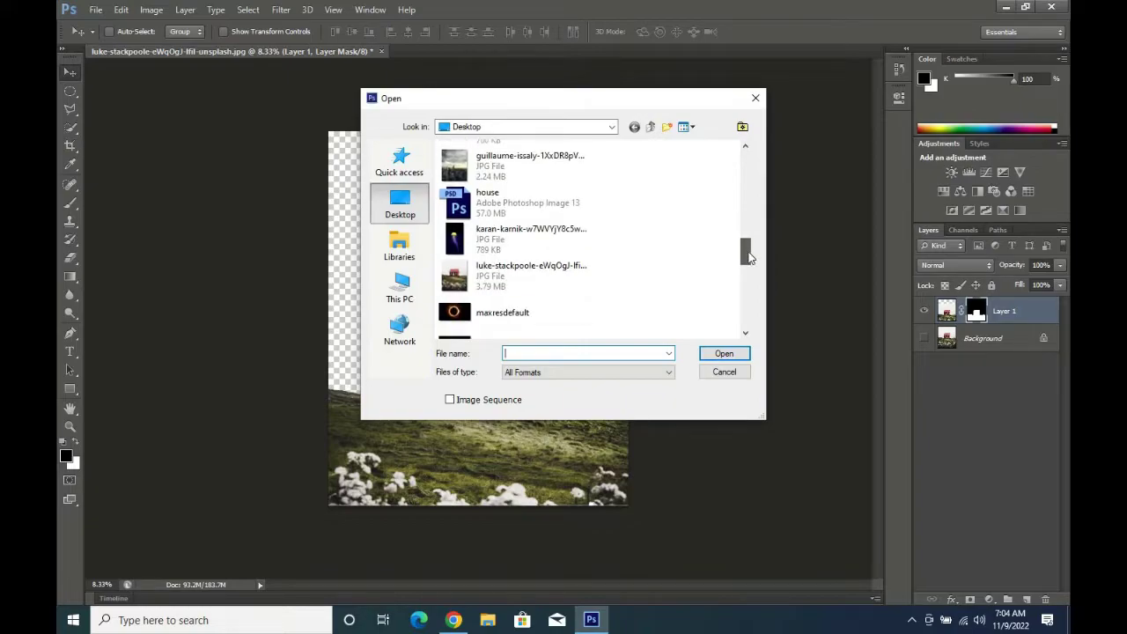
drag(748, 257, 746, 282)
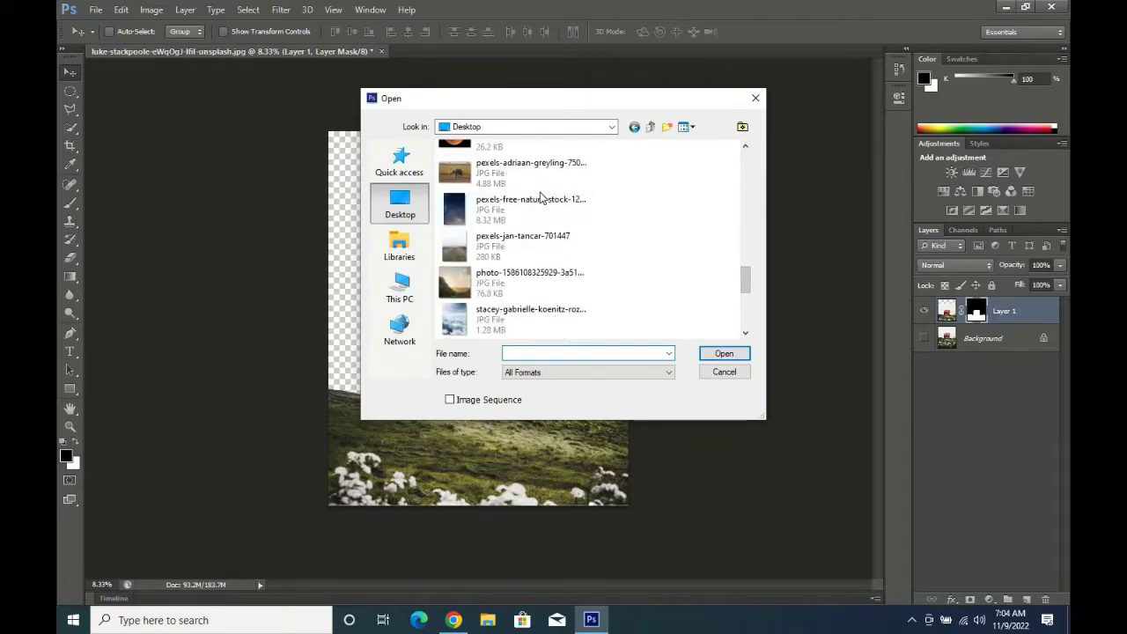
double_click(541, 199)
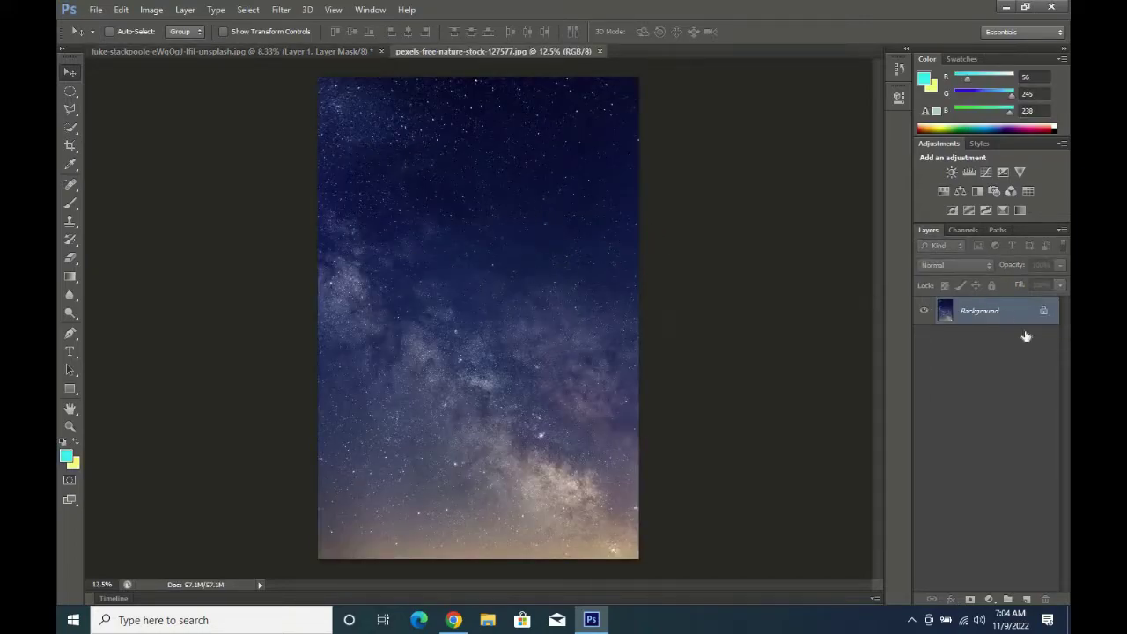
Convert the sky's Background to Layer 0 and drag it into the house composite.
double_click(1008, 311)
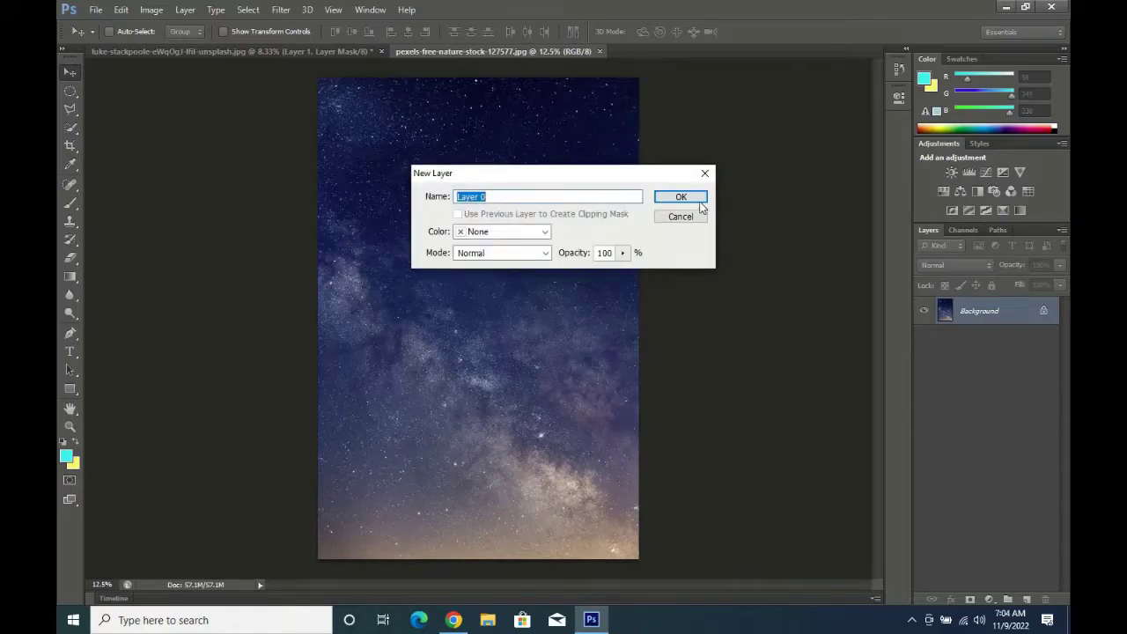
click(695, 199)
drag(546, 255, 326, 38)
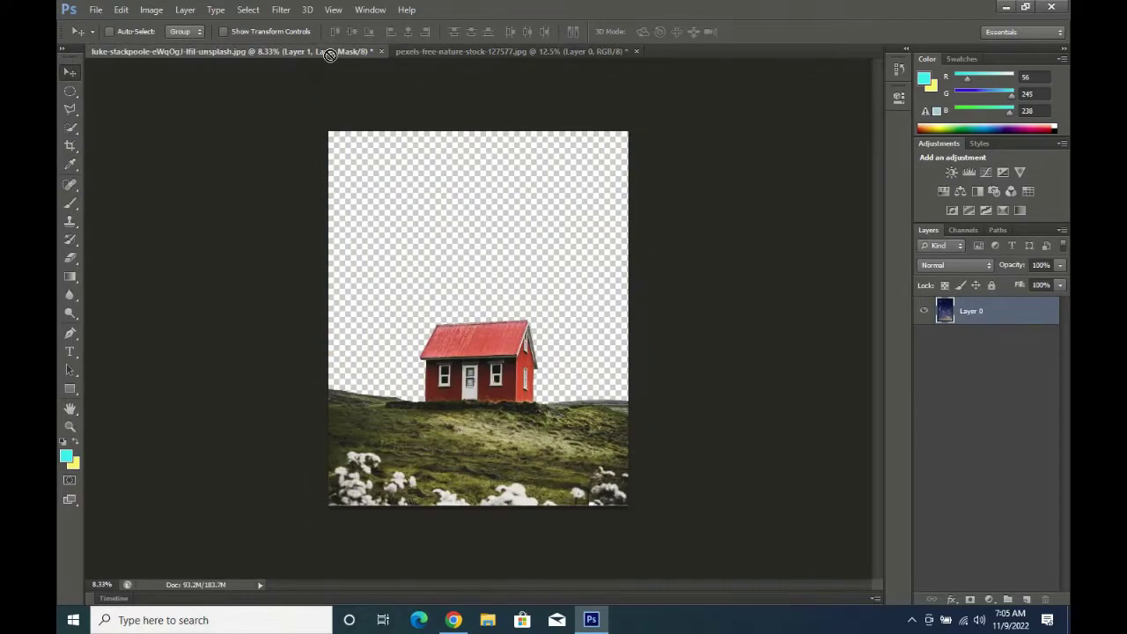
mouse_move(325, 38)
mouse_down()
mouse_move(441, 224)
mouse_move(517, 296)
mouse_up()
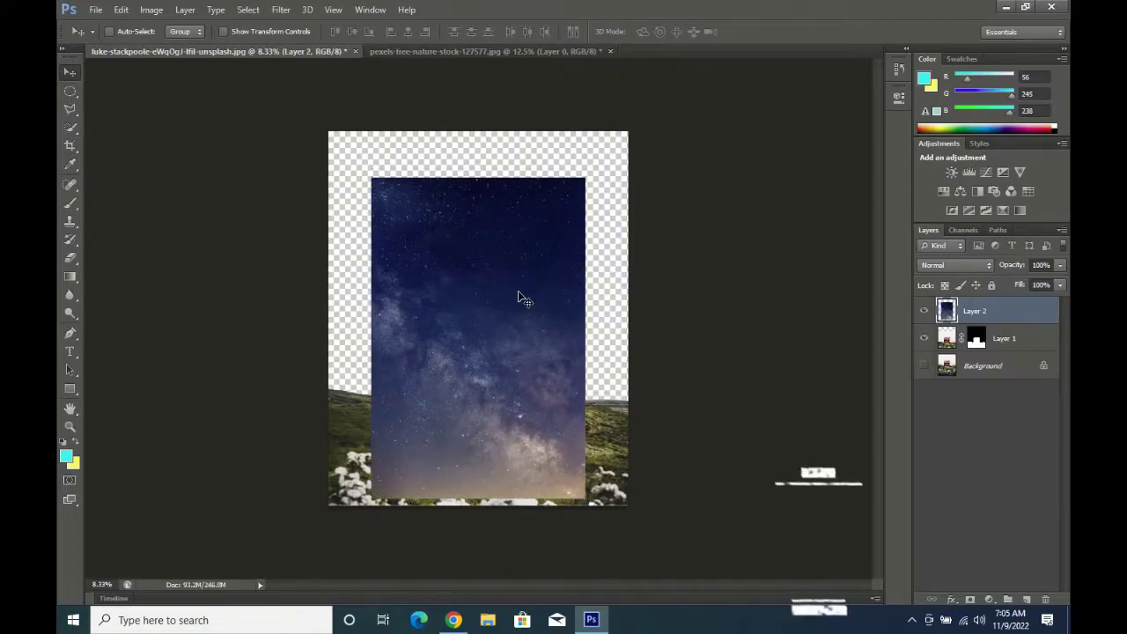
Transform the sky layer to span both canvas edges and the top, ending above the grass.
key(ctrl+t)
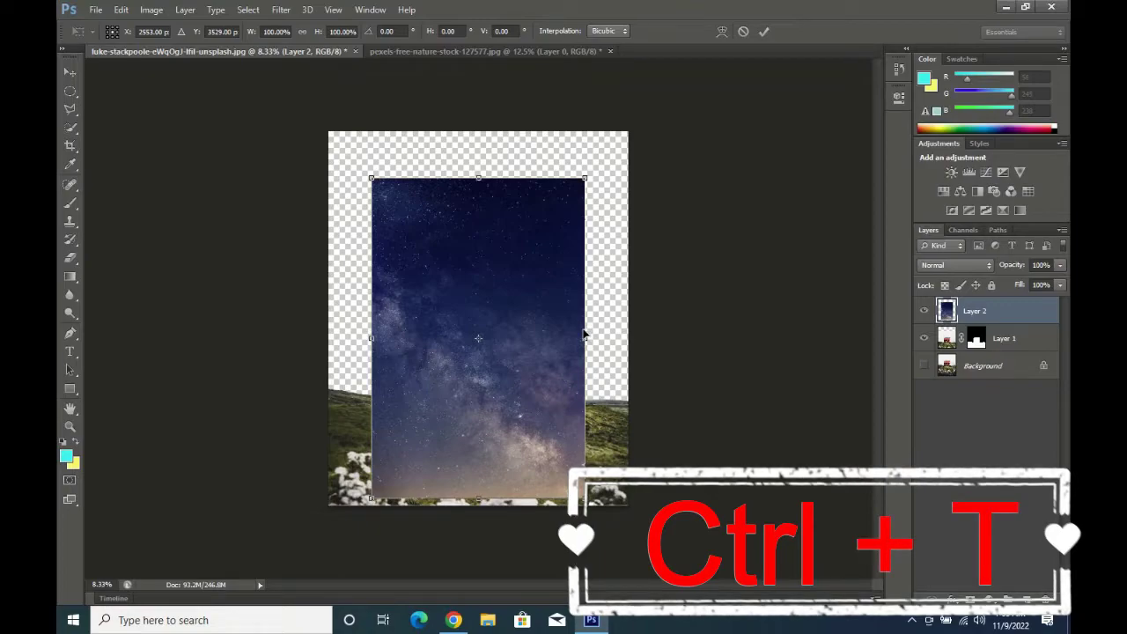
key(Return)
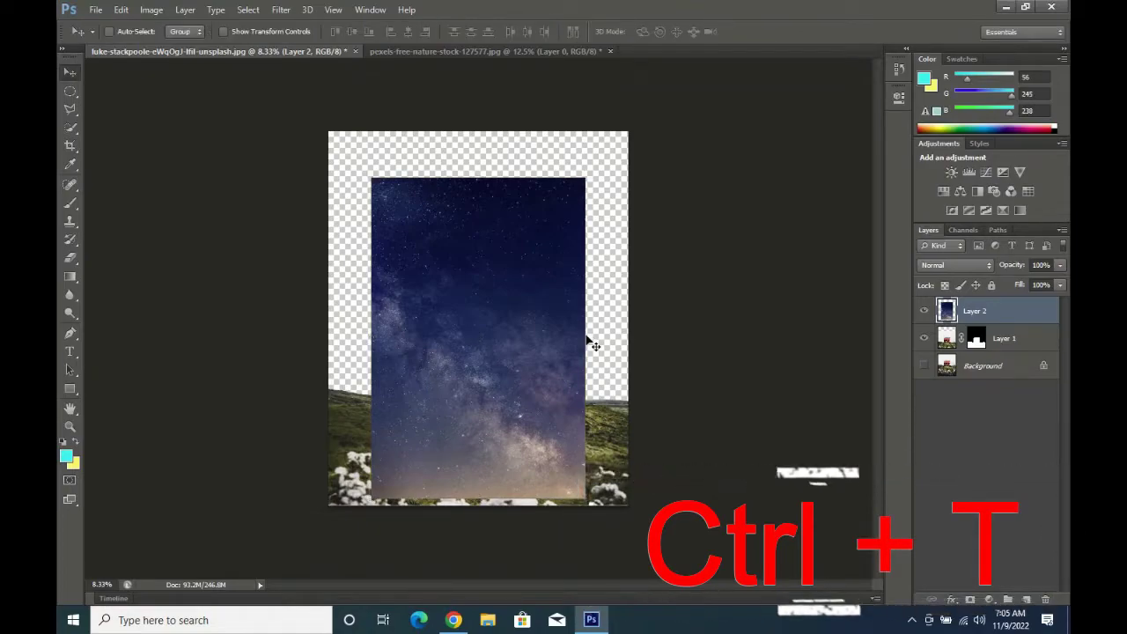
key(ctrl+t)
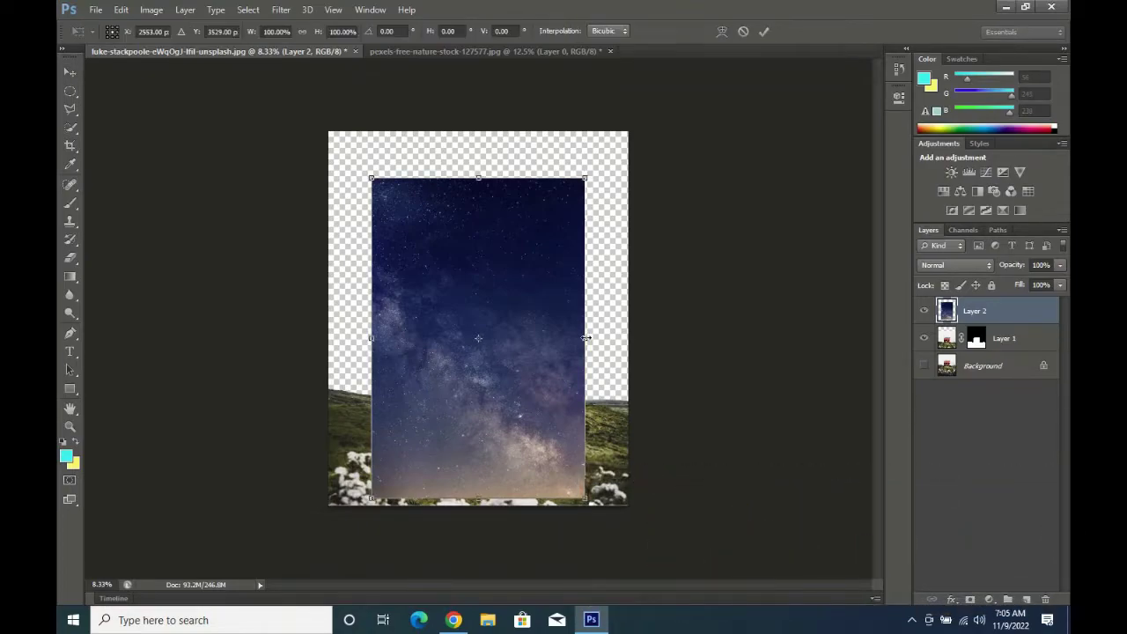
drag(586, 338, 628, 338)
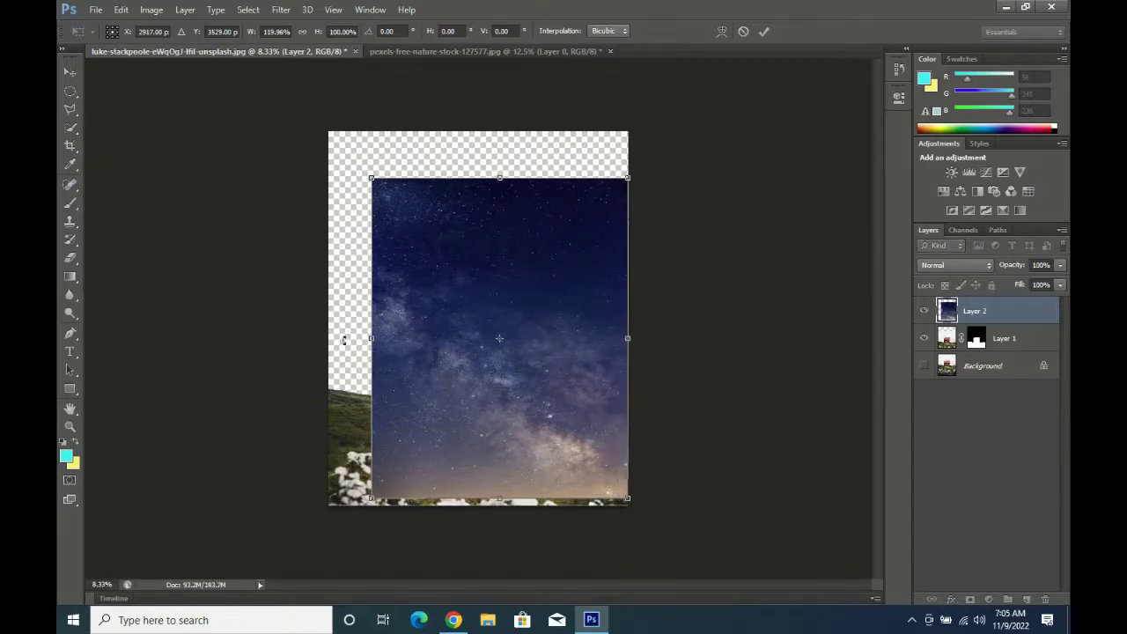
drag(318, 341, 328, 338)
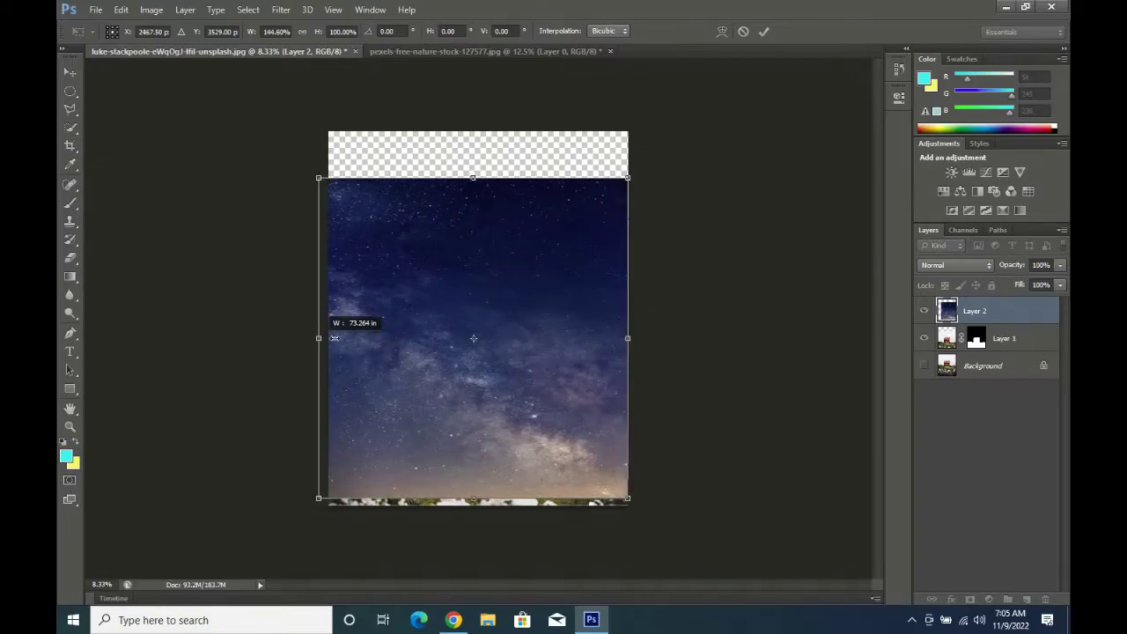
drag(432, 333, 432, 286)
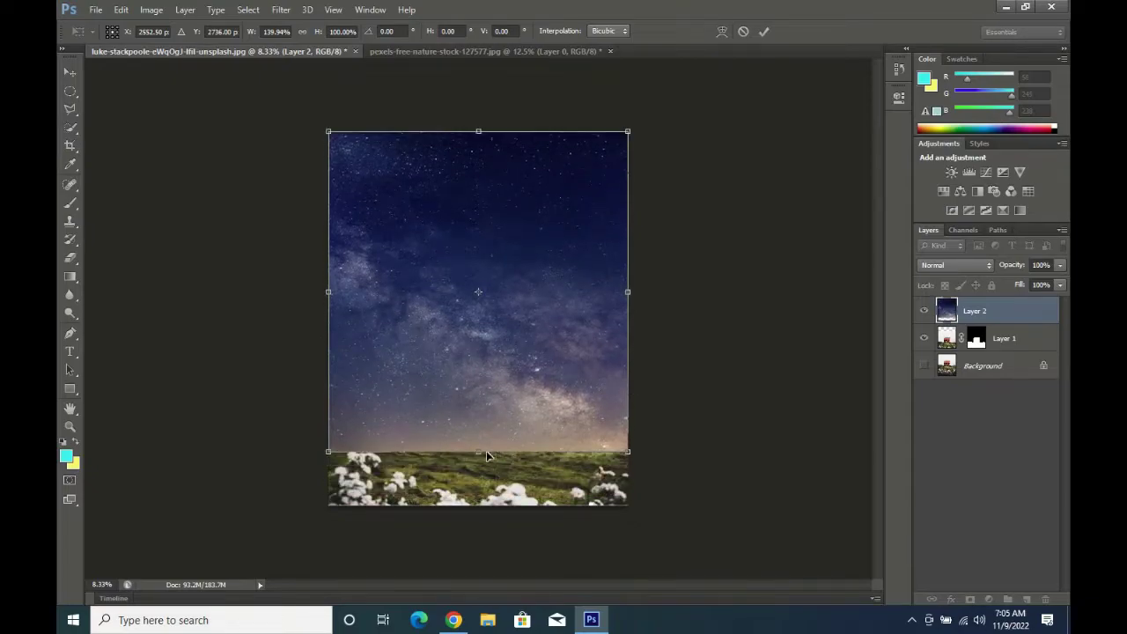
drag(481, 429, 481, 385)
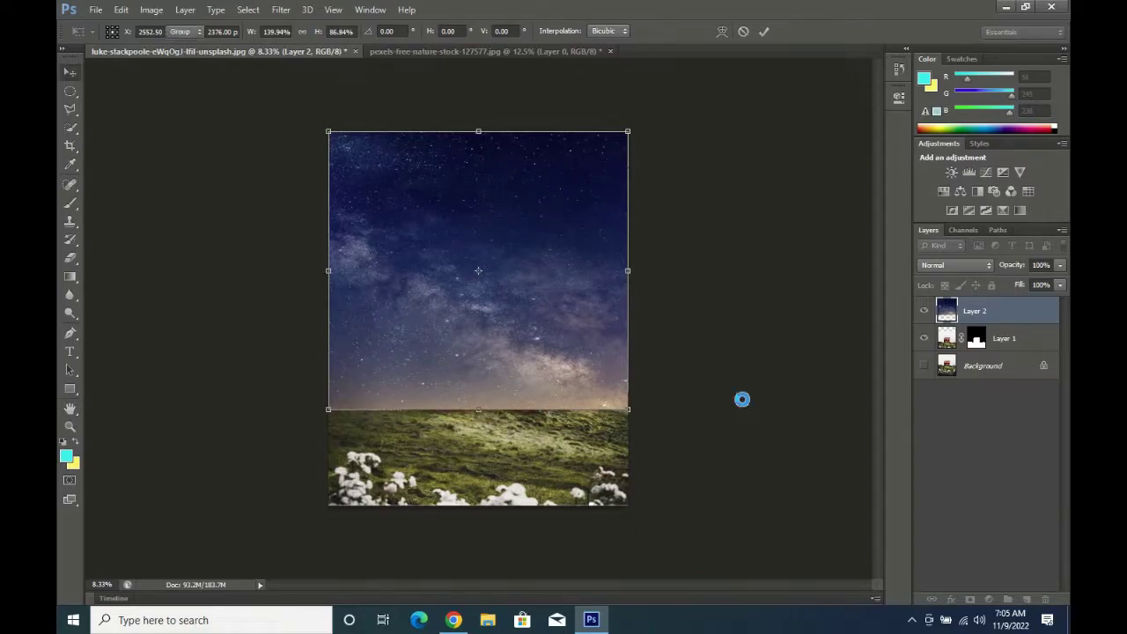
key(Return)
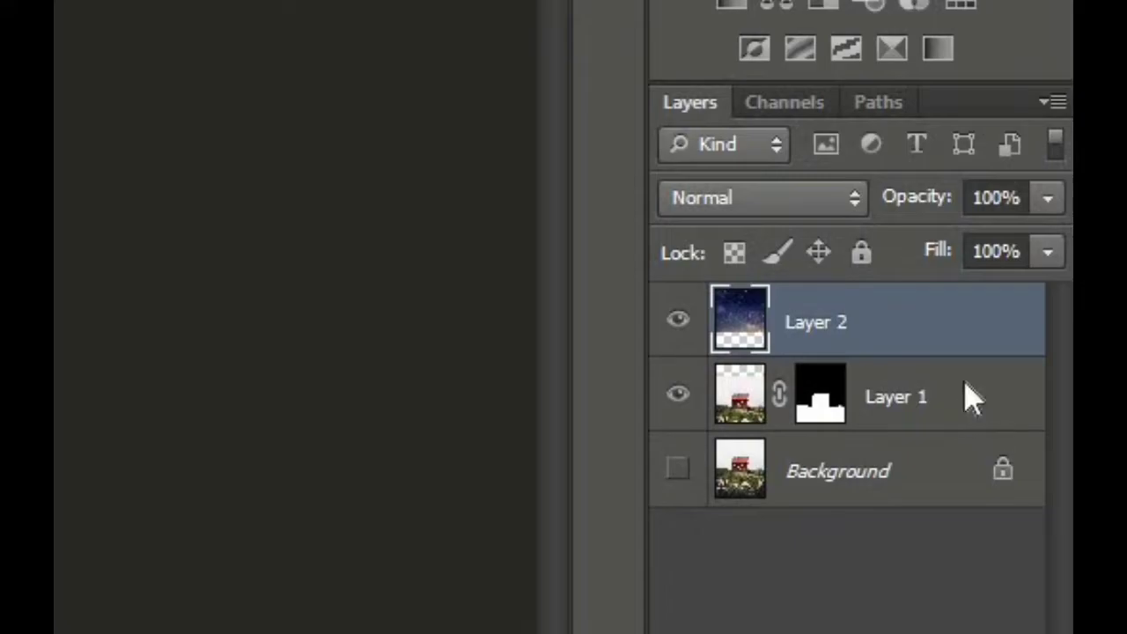
Move the house layer above the sky layer and give it a Red colour label.
double_click(964, 345)
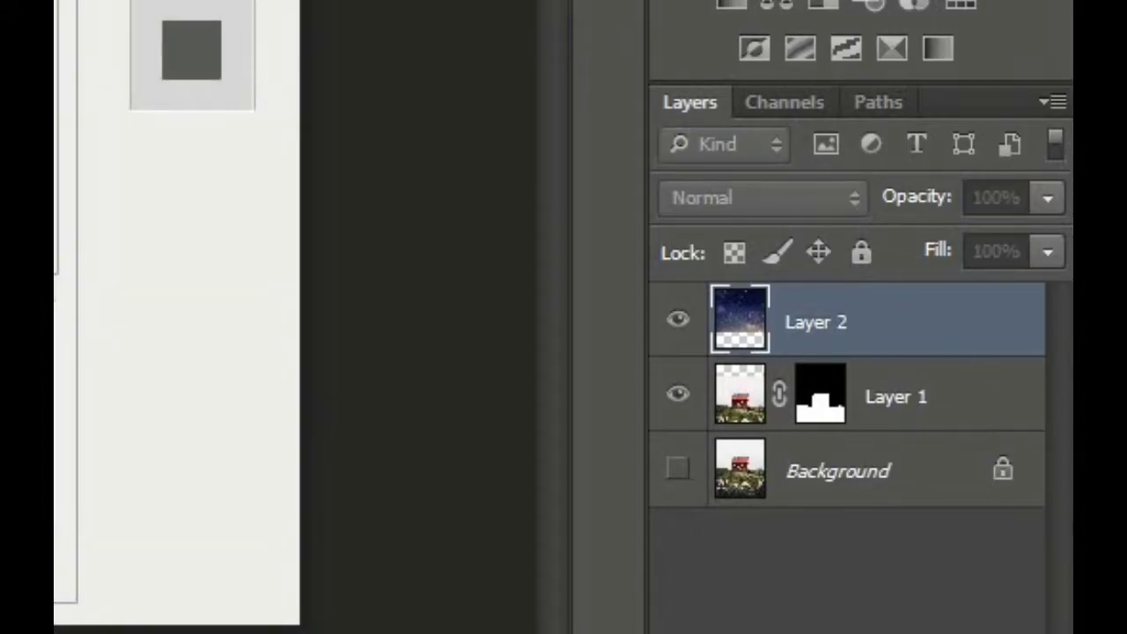
click(113, 9)
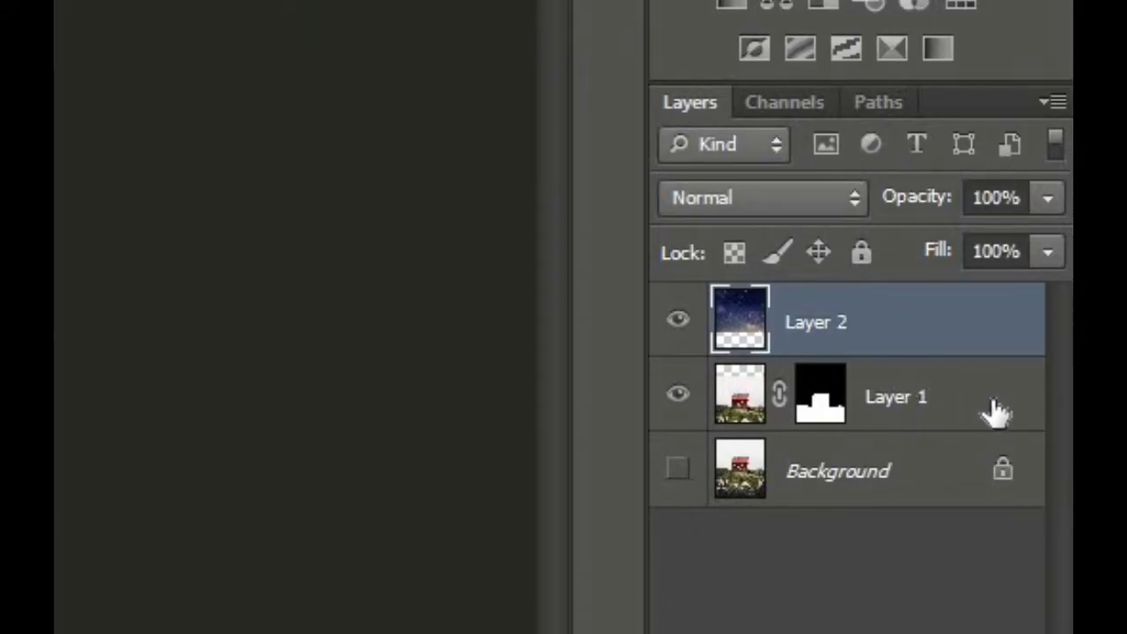
drag(995, 412, 1000, 304)
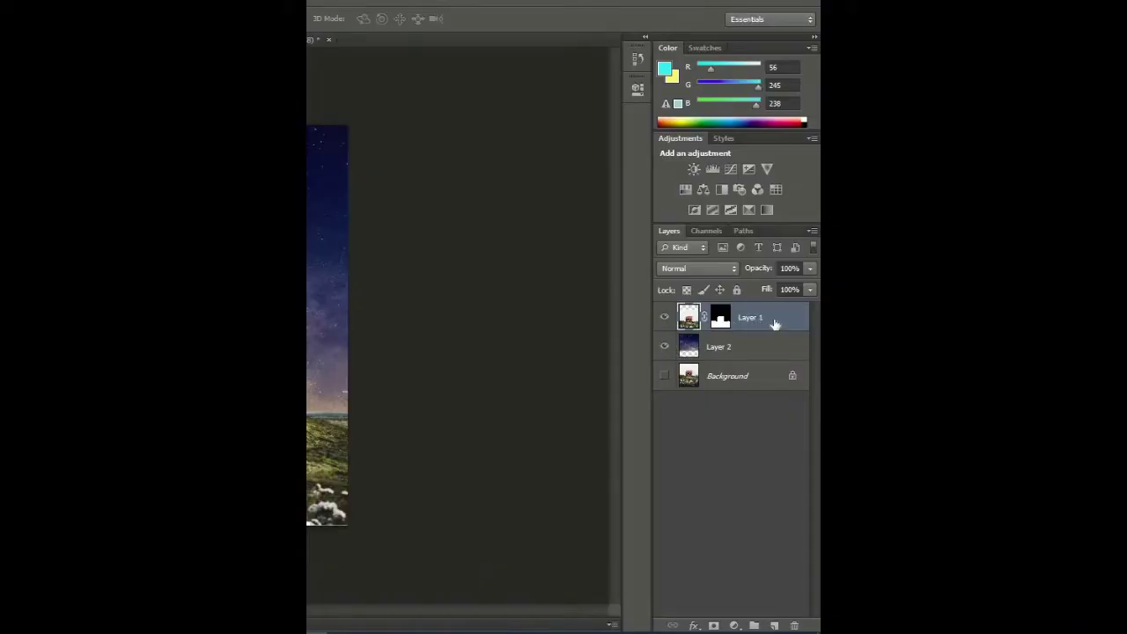
right_click(775, 322)
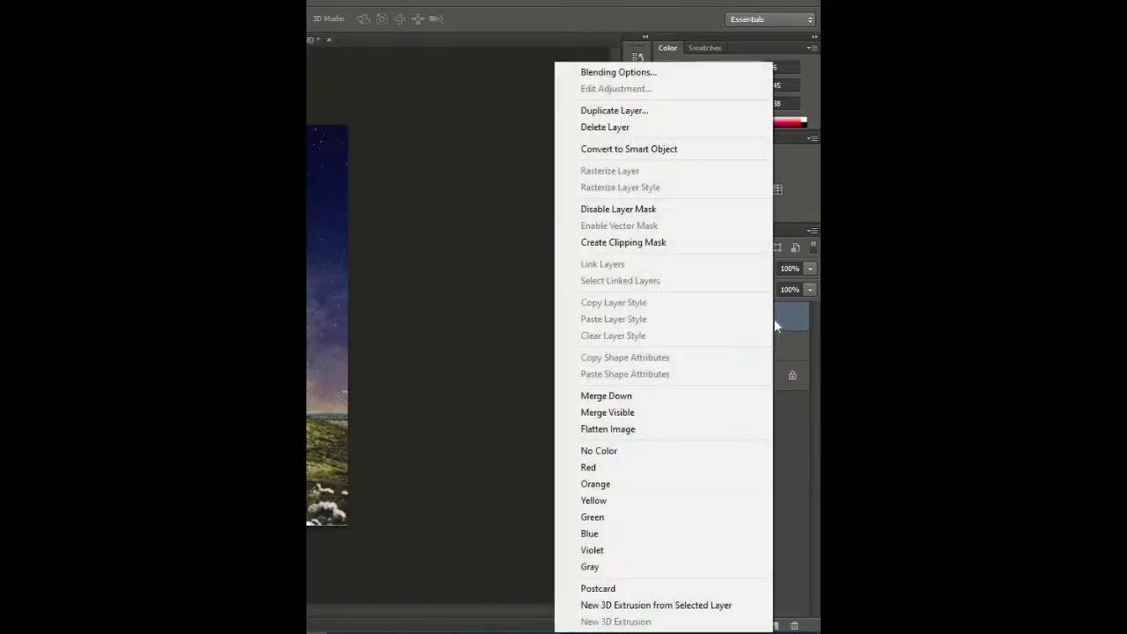
click(611, 473)
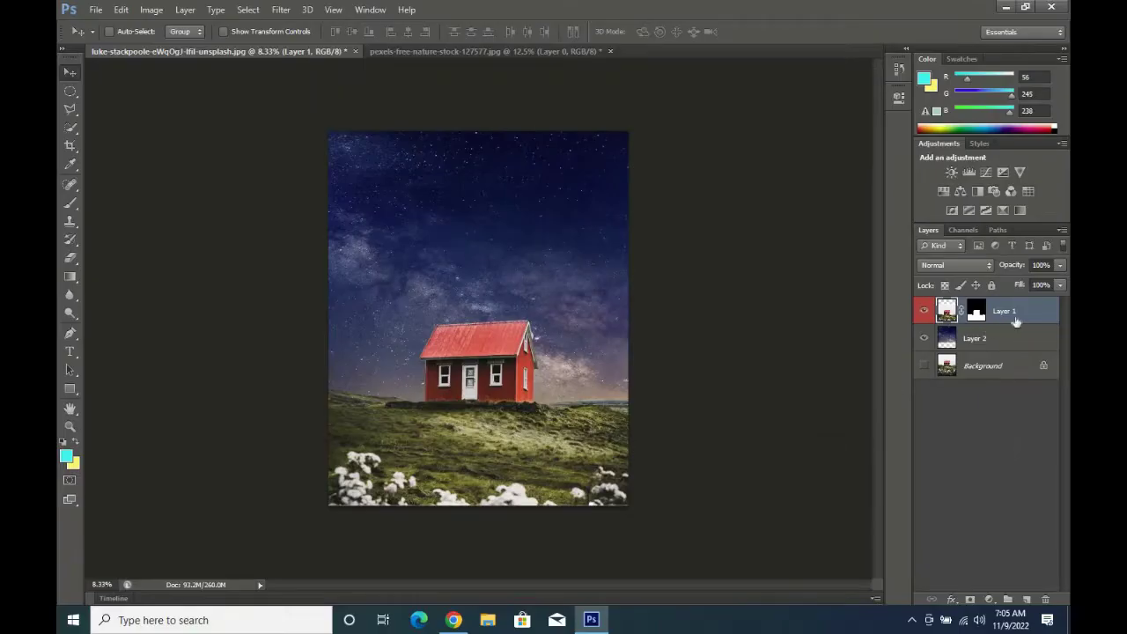
click(1000, 341)
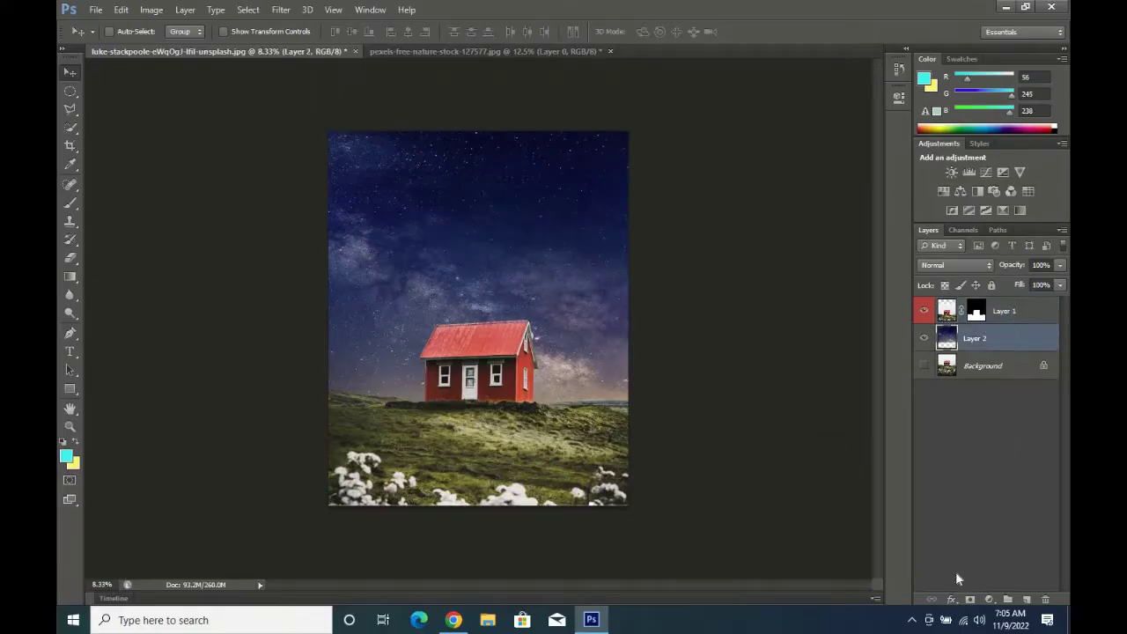
Add a Levels adjustment clipped to Layer 2, with output whites 185 and midtones slightly darkened.
click(994, 600)
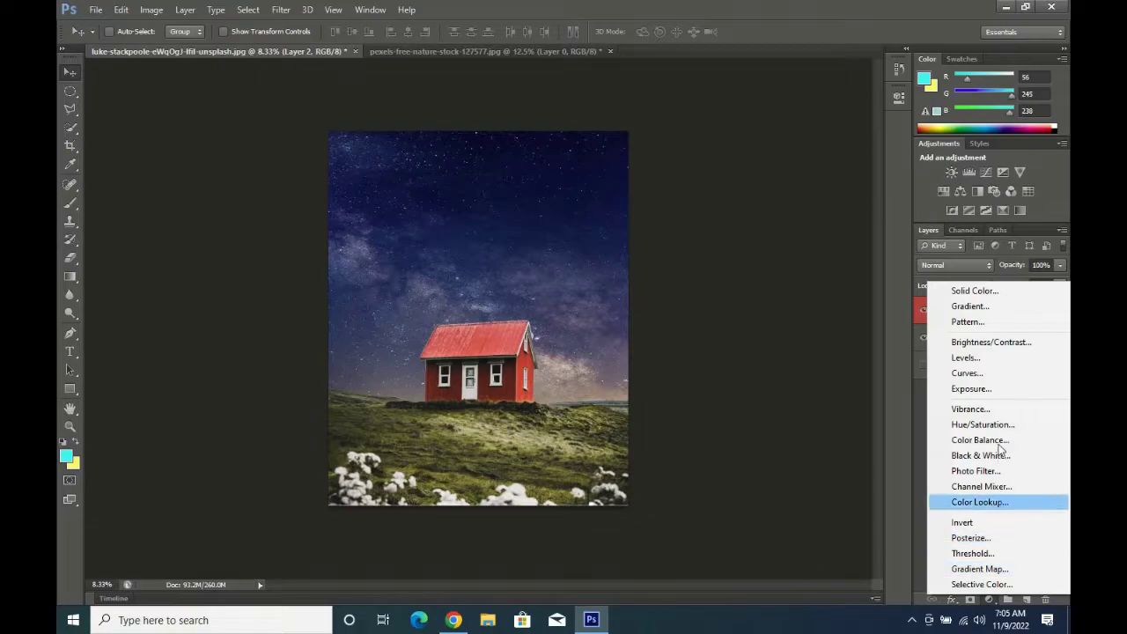
click(982, 358)
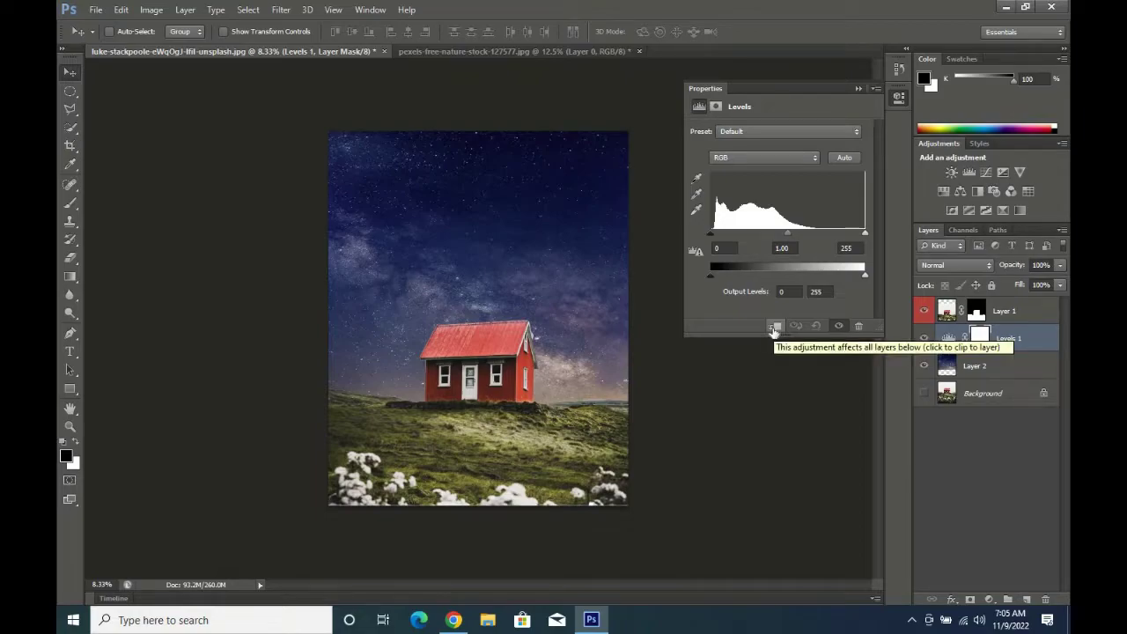
click(773, 328)
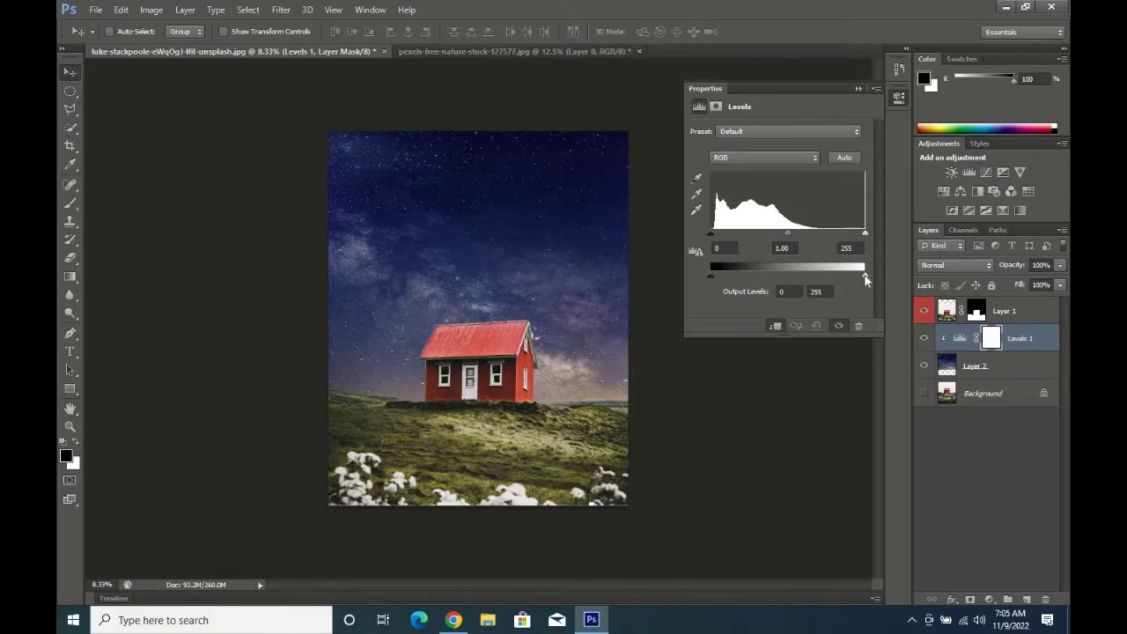
mouse_move(865, 276)
mouse_down()
mouse_move(808, 277)
mouse_move(831, 275)
mouse_up()
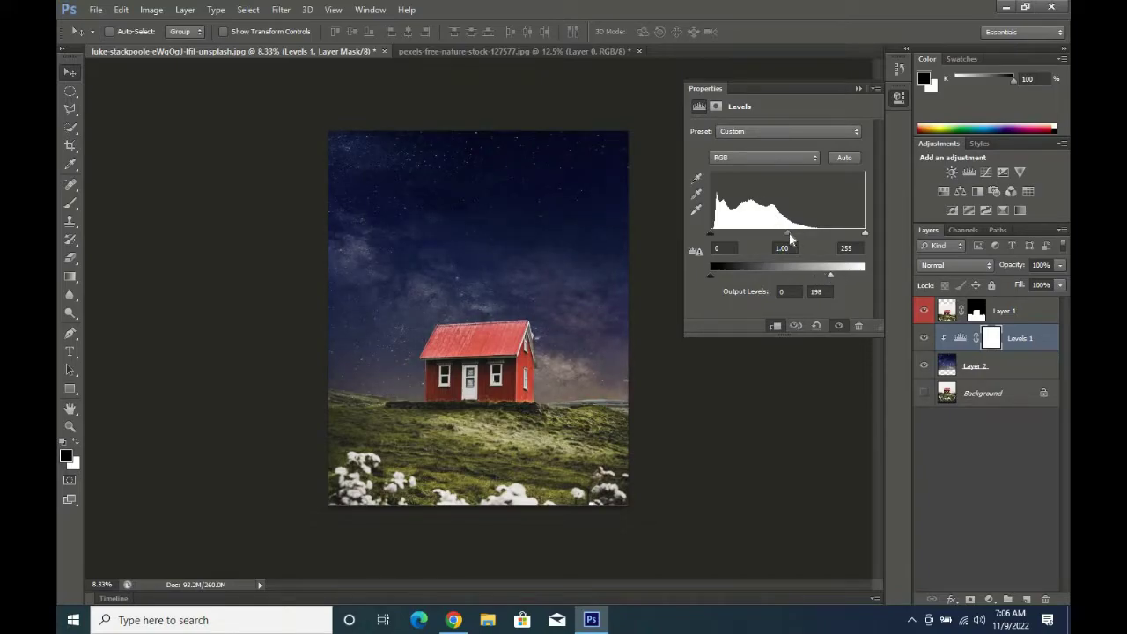
drag(789, 233, 786, 231)
click(857, 91)
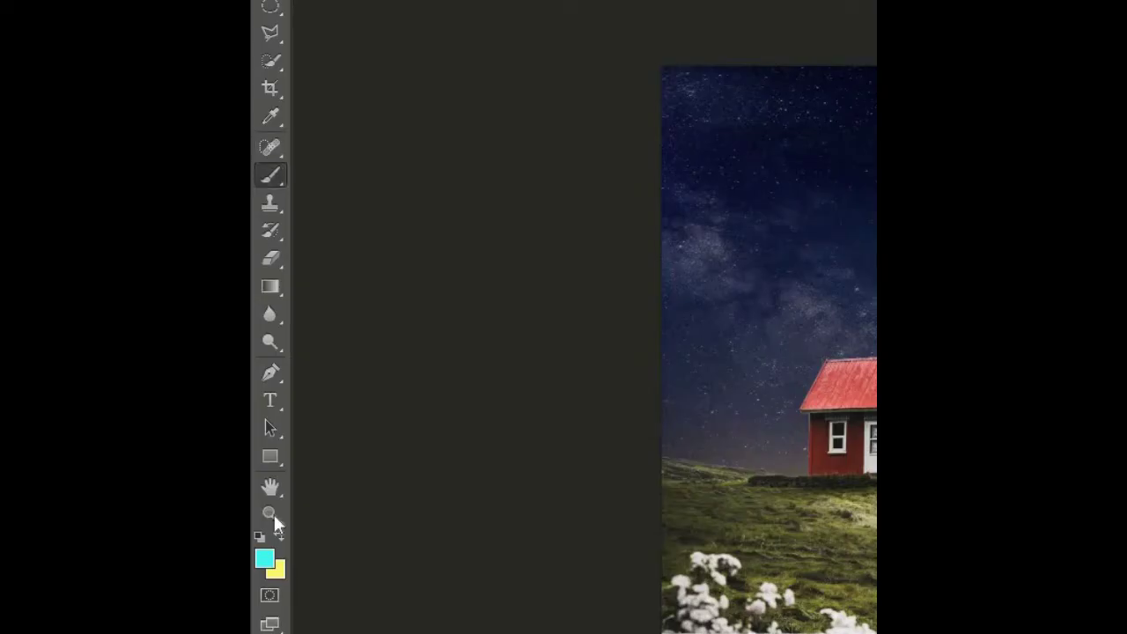
Brush a cyan glow on Layer 3 along the horizon behind and left of the house.
click(264, 560)
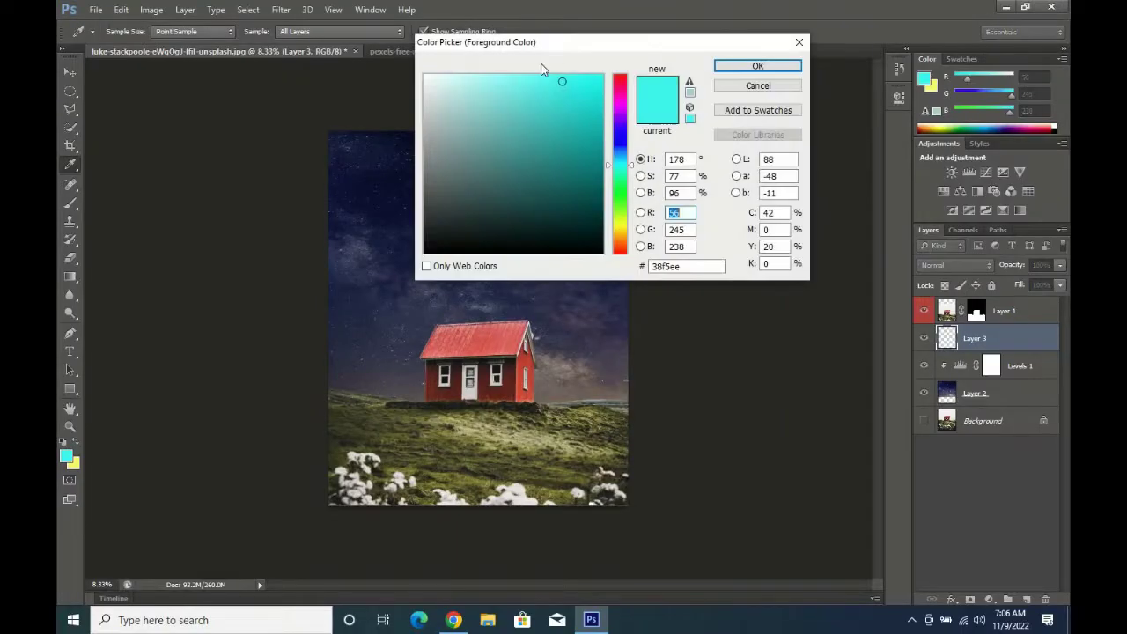
click(746, 67)
key(b)
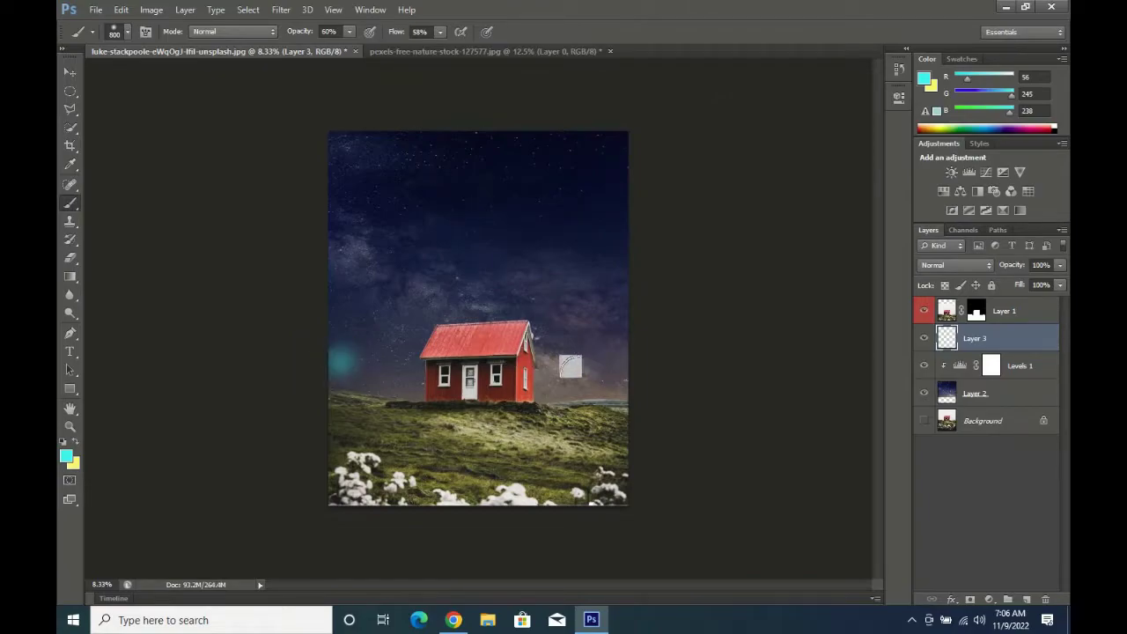
mouse_move(342, 361)
mouse_down()
mouse_move(579, 356)
mouse_move(467, 353)
mouse_move(541, 380)
mouse_up()
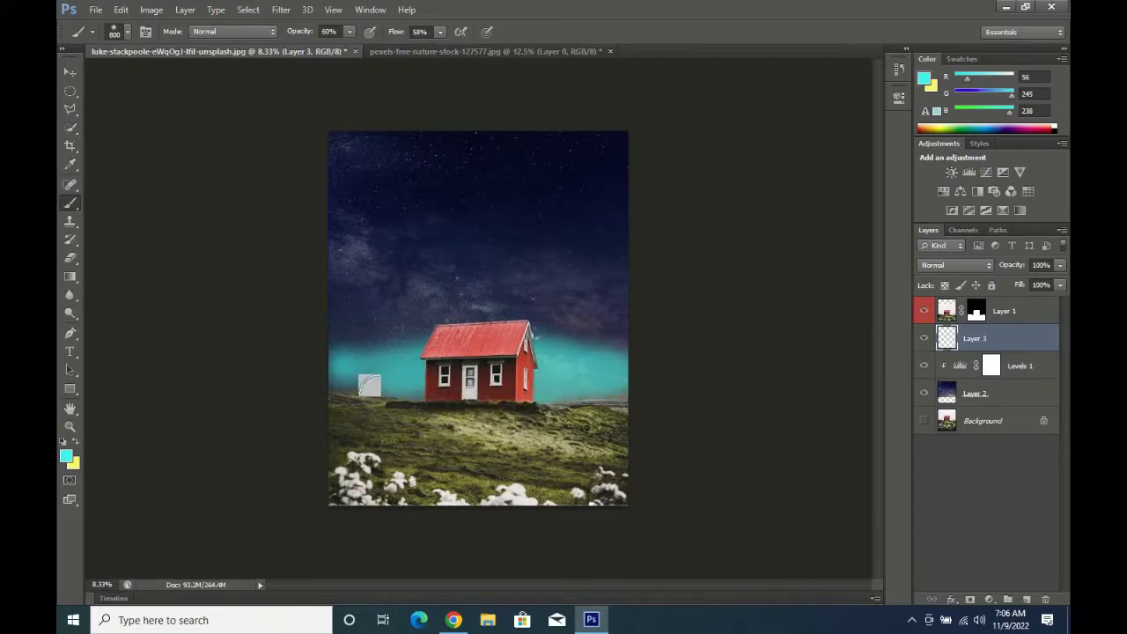
drag(416, 344, 339, 366)
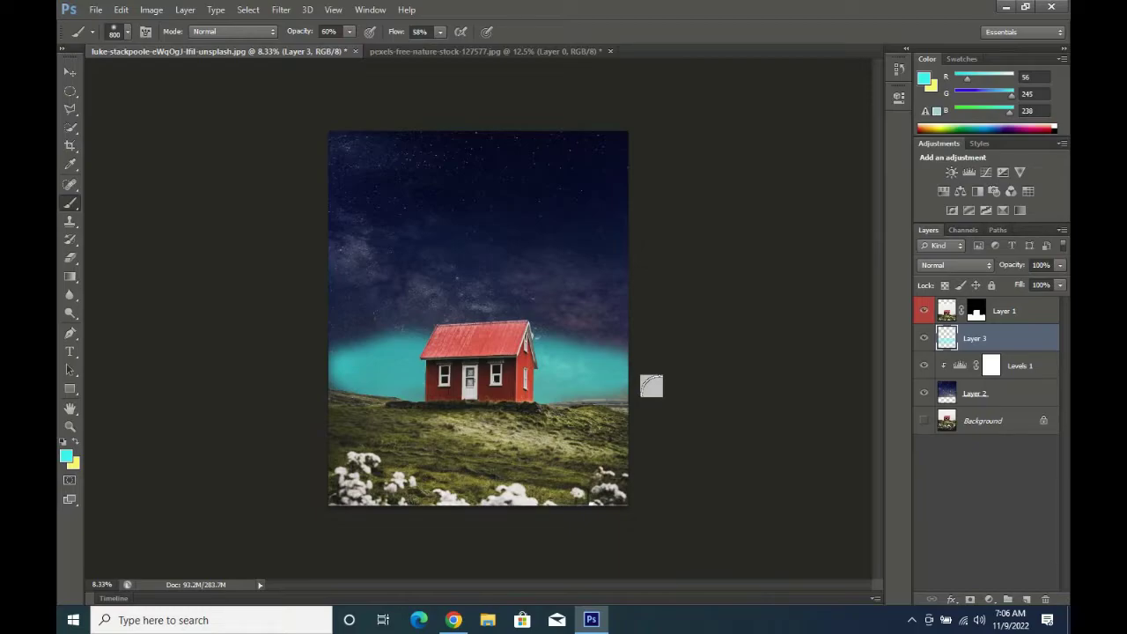
key(ctrl+t)
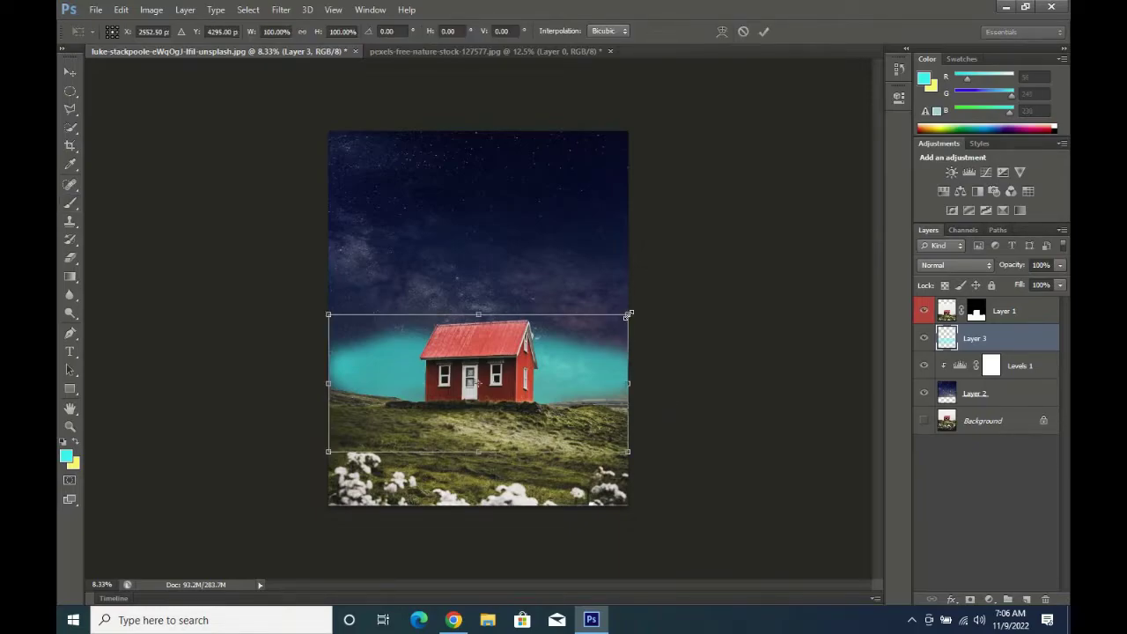
Stretch the cyan glow taller and wider, and set Layer 3 to Soft Light.
drag(628, 313, 717, 123)
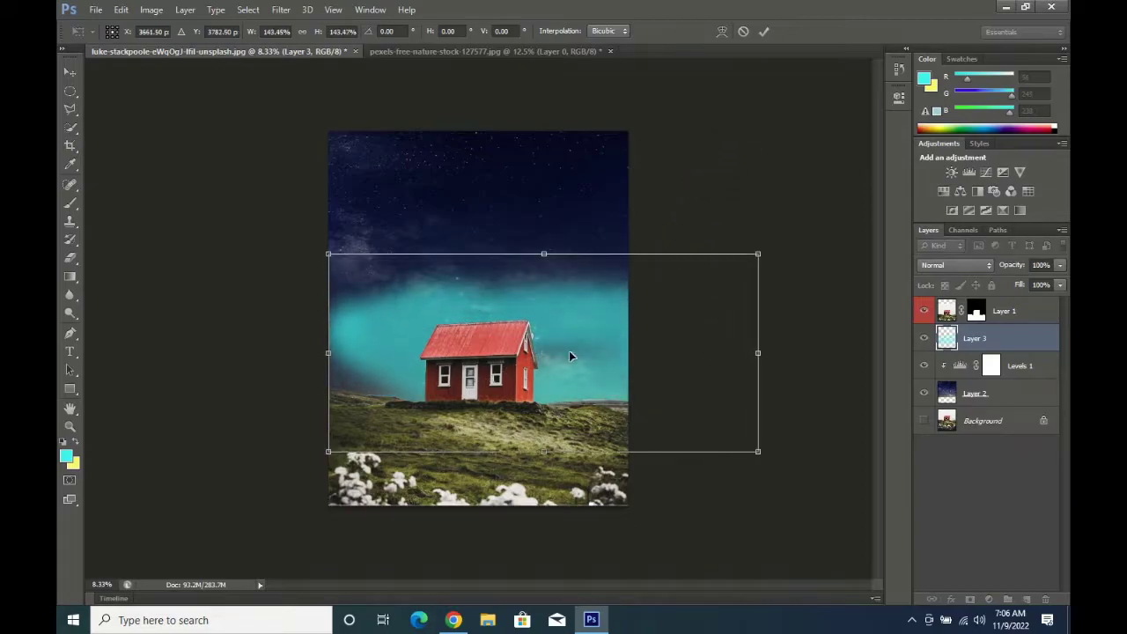
drag(569, 352, 526, 360)
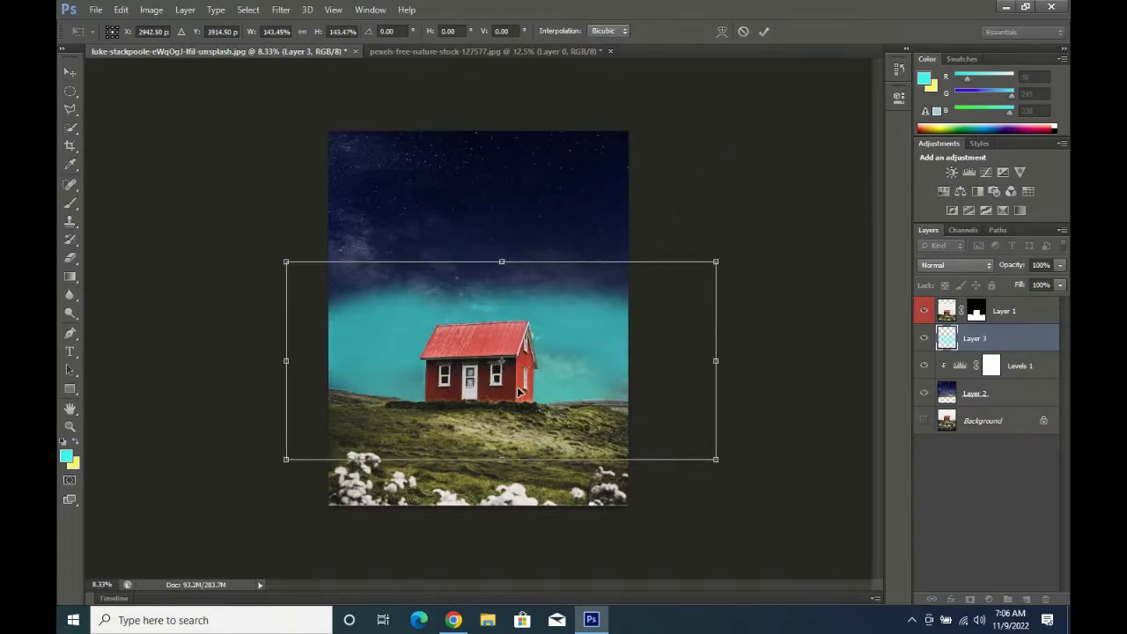
drag(502, 459, 483, 628)
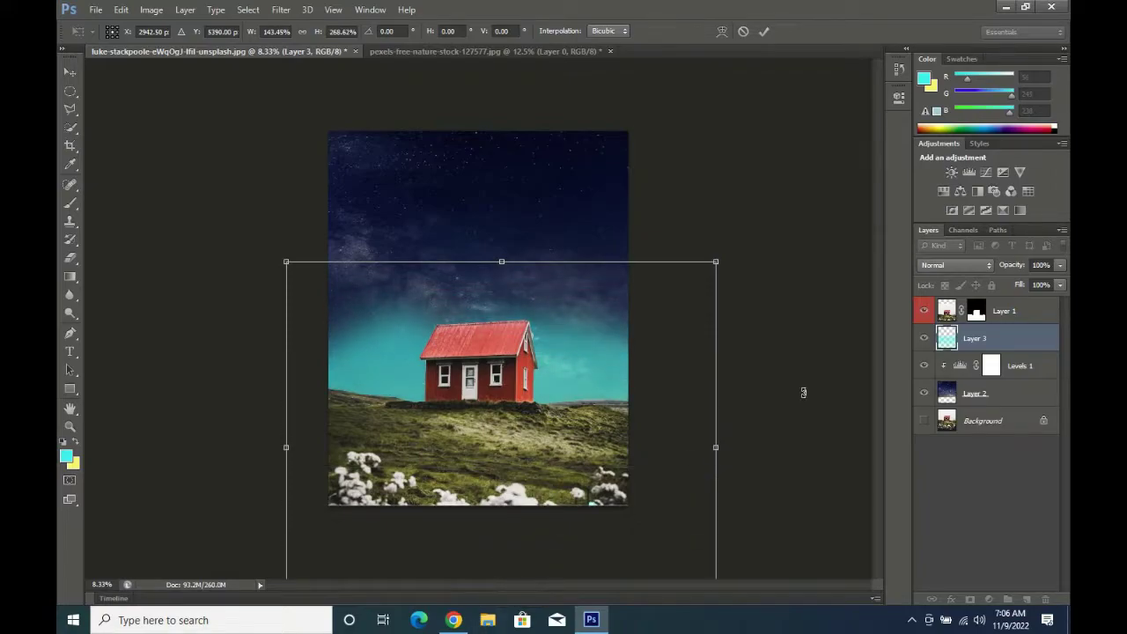
key(b)
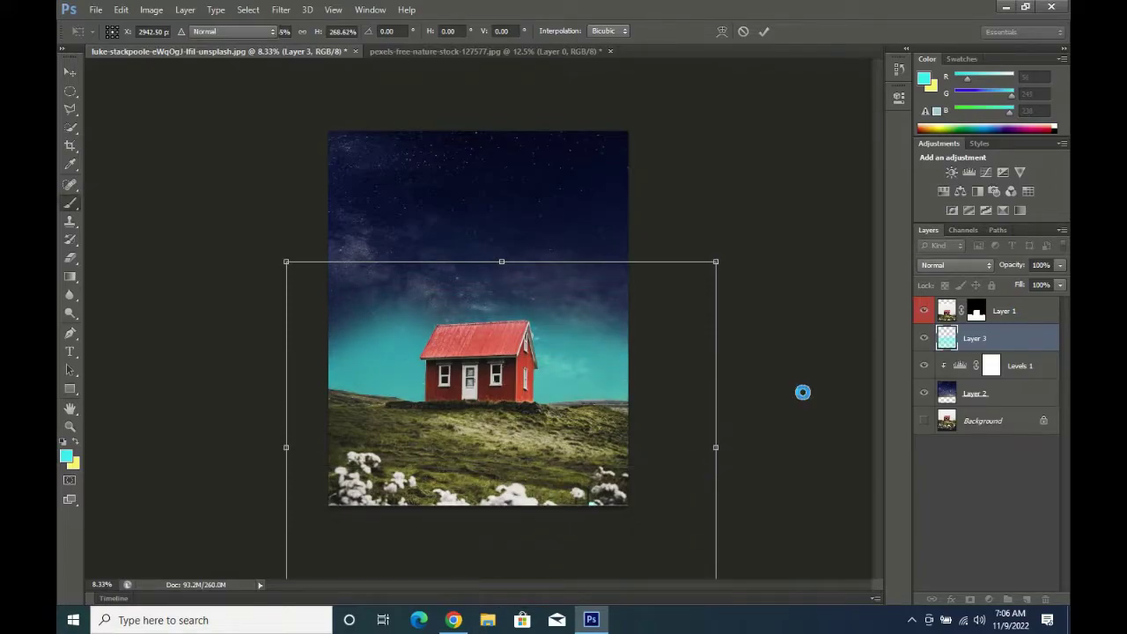
click(957, 265)
click(957, 475)
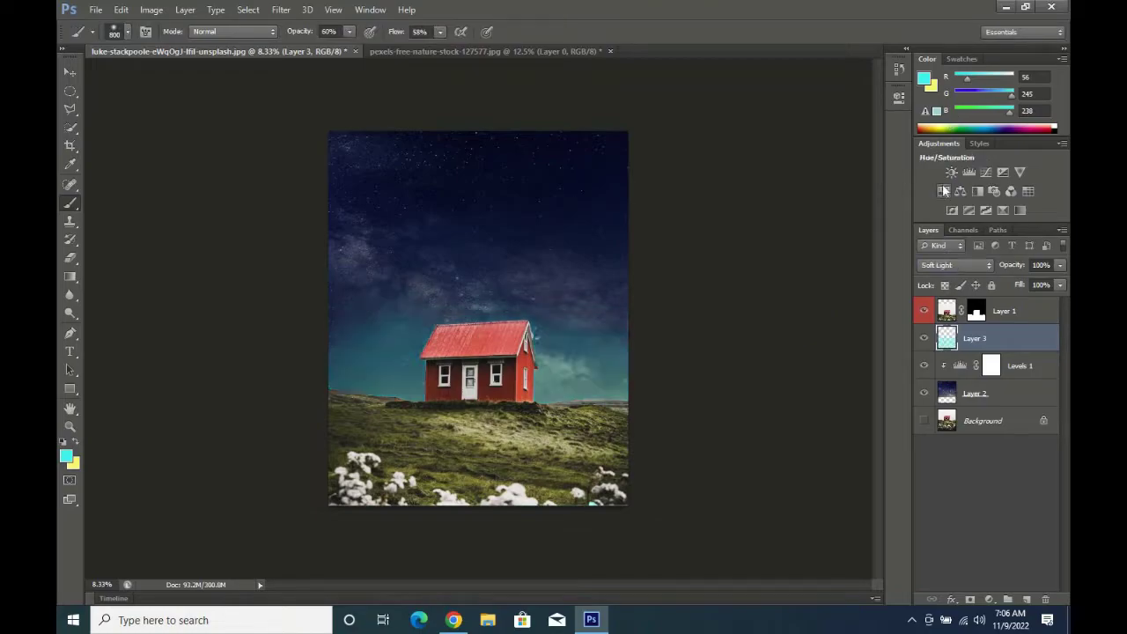
click(1001, 394)
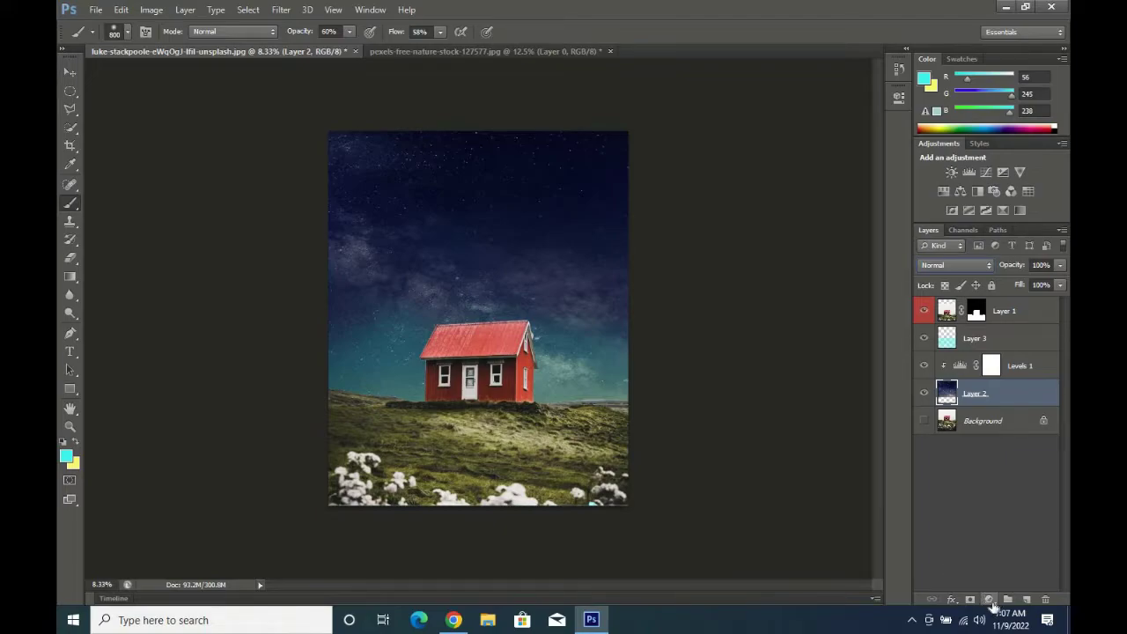
Add a Color Balance adjustment to the sky with midtones Red +70 and Yellow -3.
click(990, 600)
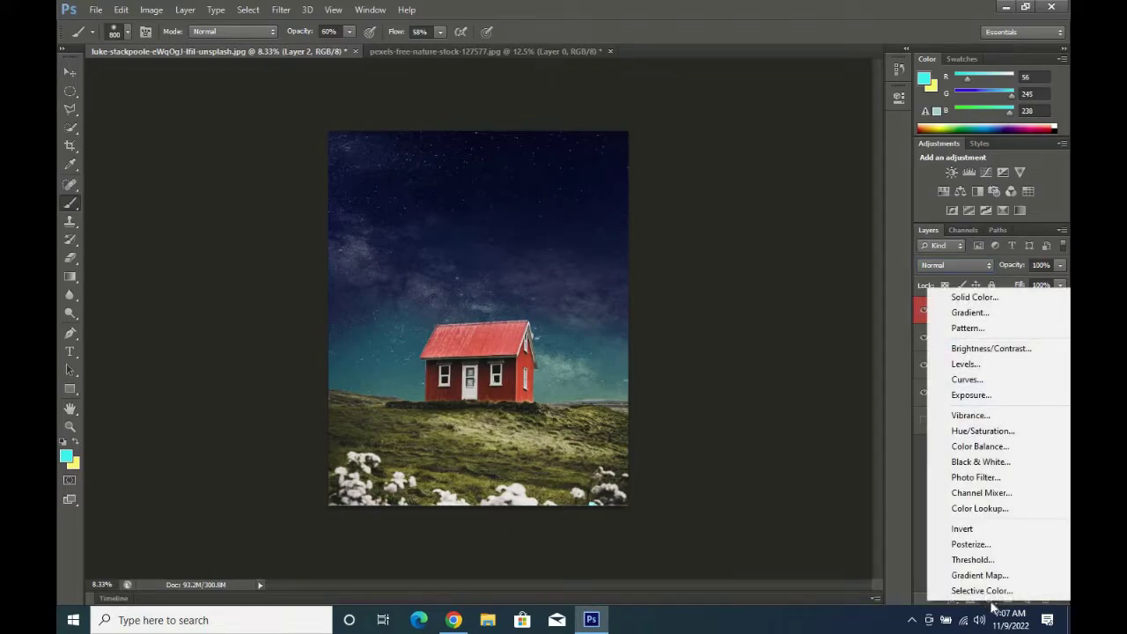
click(979, 447)
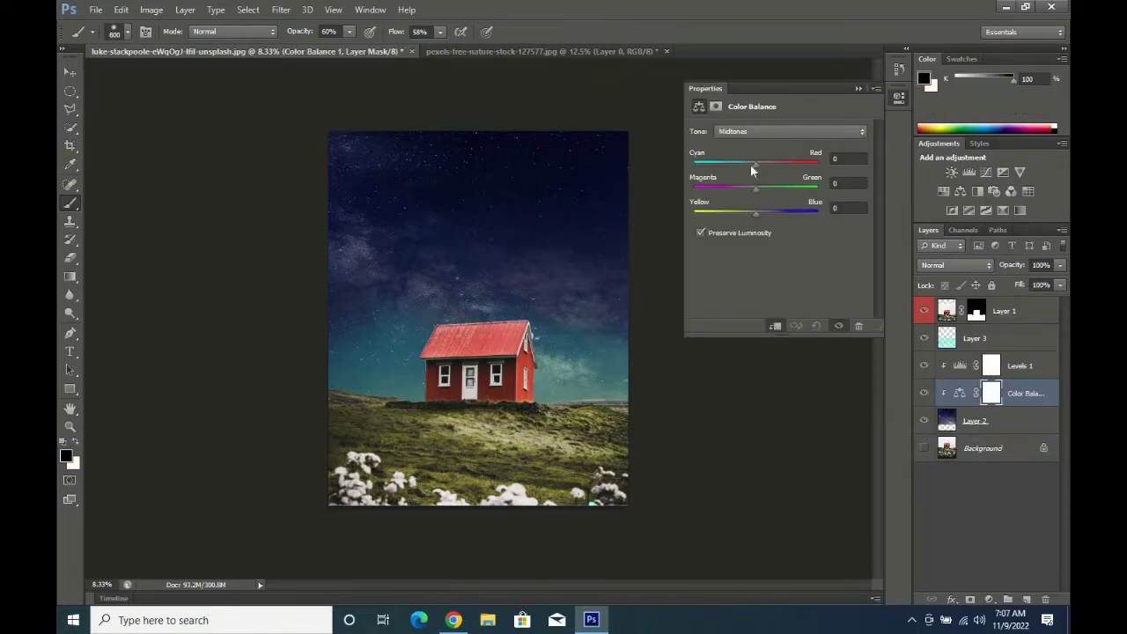
drag(755, 165, 780, 174)
mouse_move(756, 212)
mouse_down()
mouse_move(738, 214)
mouse_move(754, 213)
mouse_up()
drag(798, 163, 800, 164)
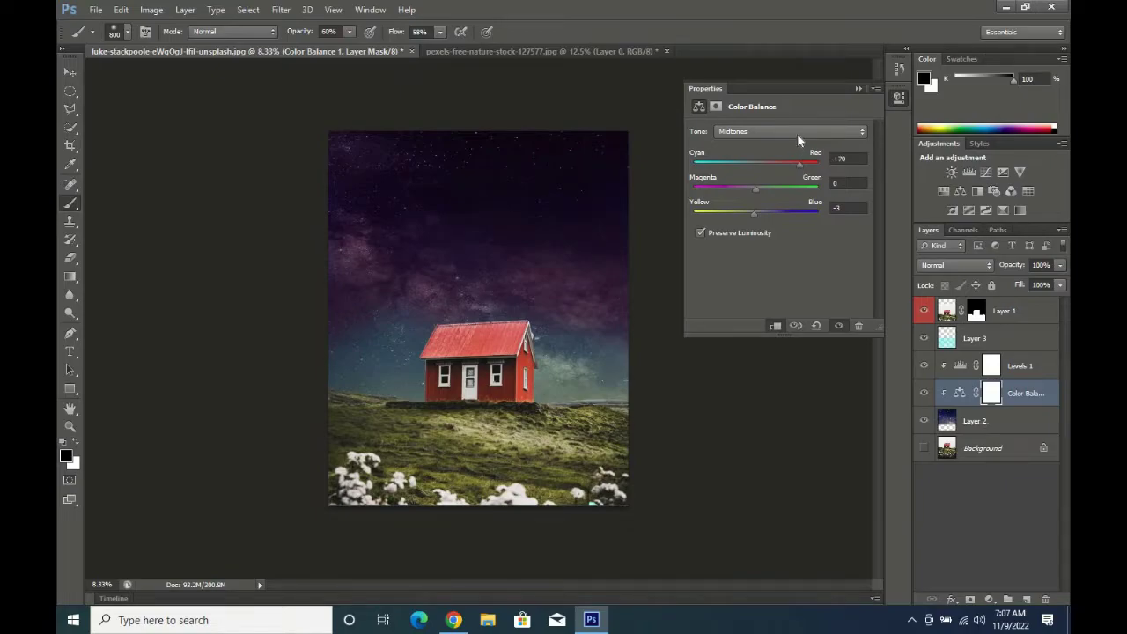
click(857, 88)
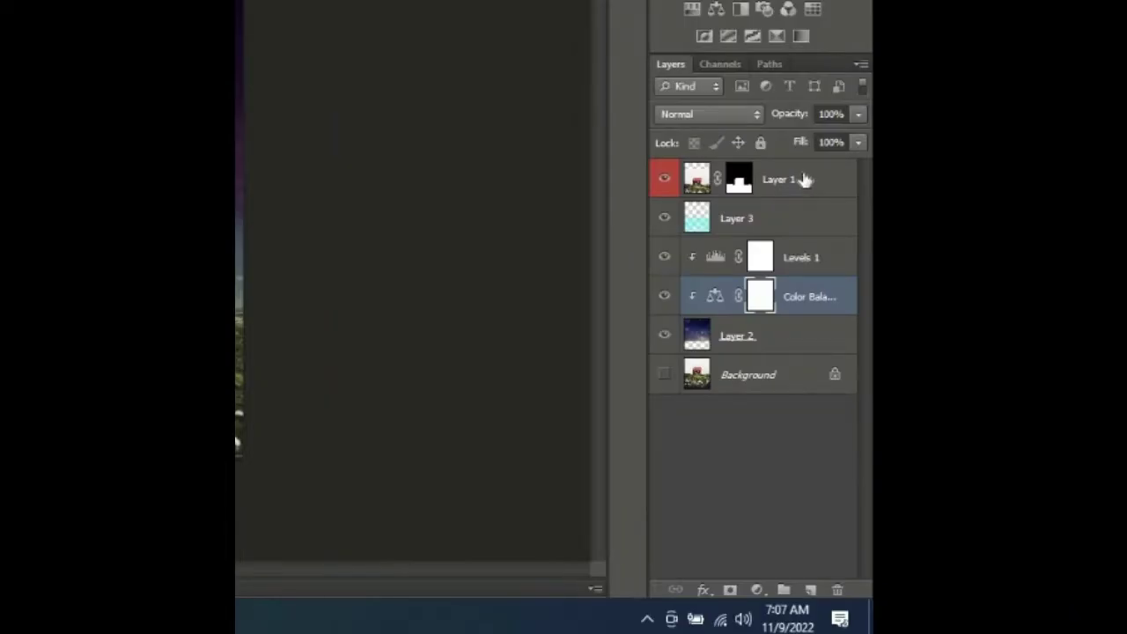
Add a Levels adjustment clipped to Layer 1 with the white output lowered to about 86.
click(805, 179)
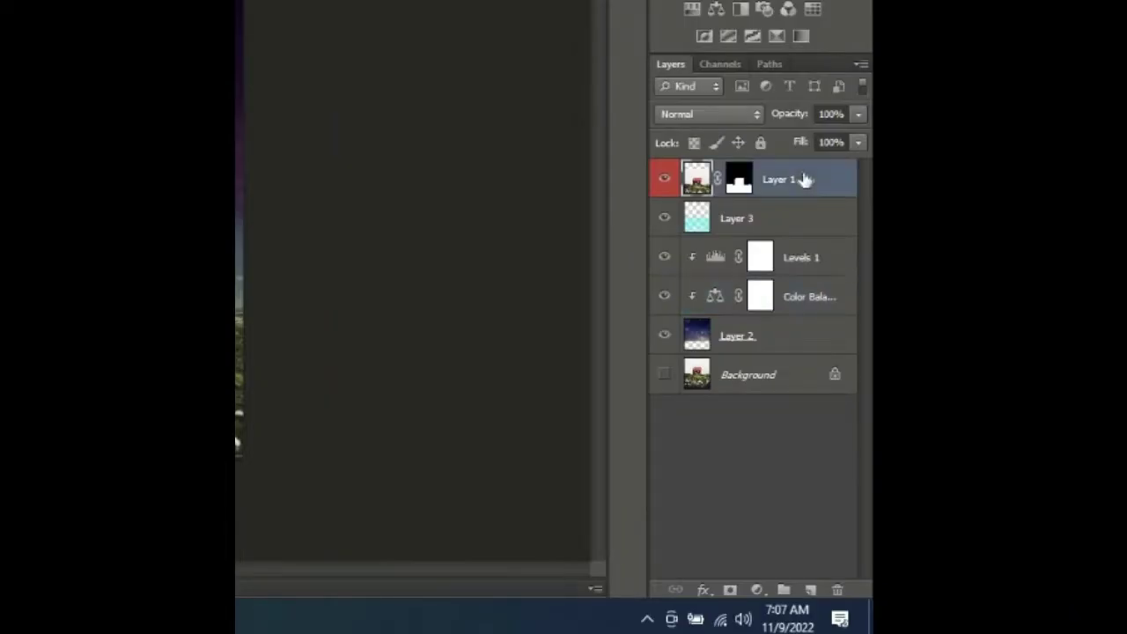
click(756, 589)
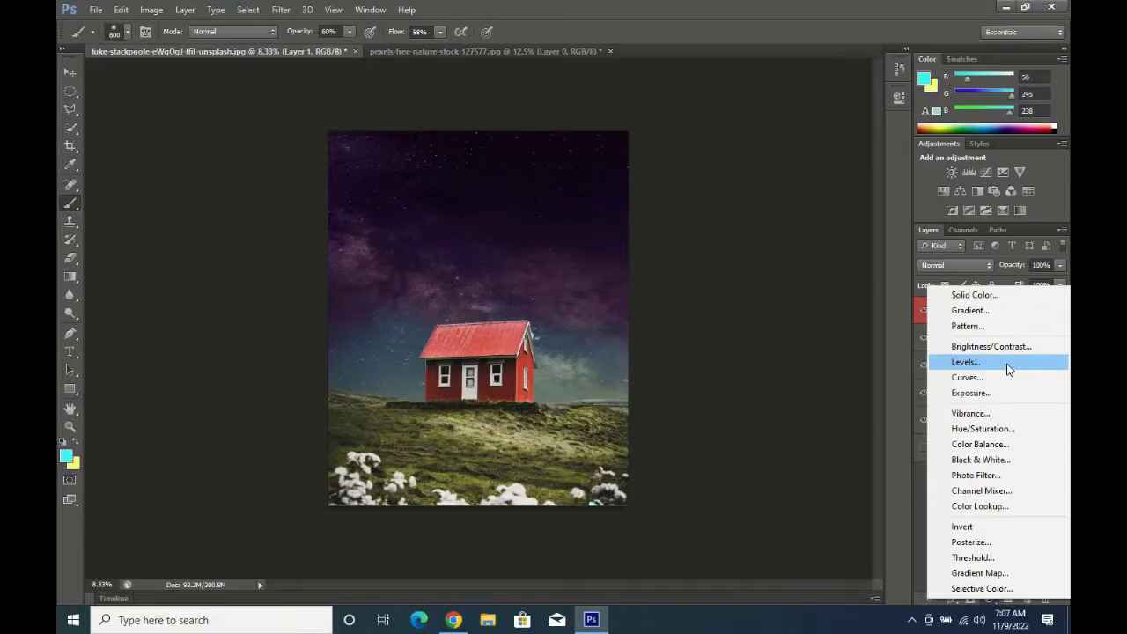
click(785, 255)
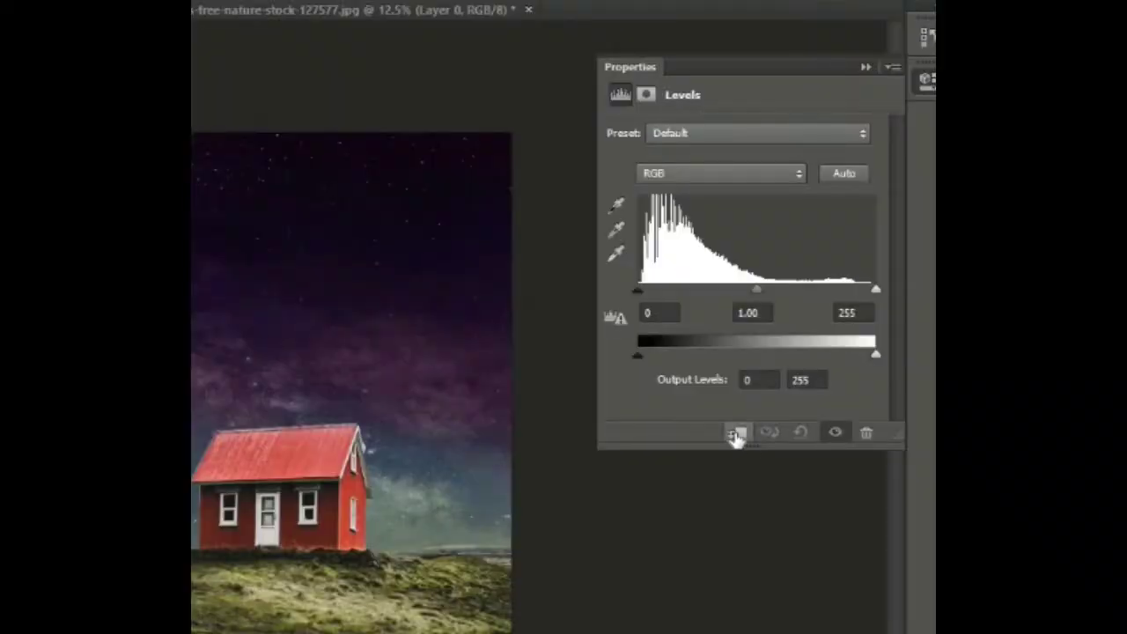
click(736, 434)
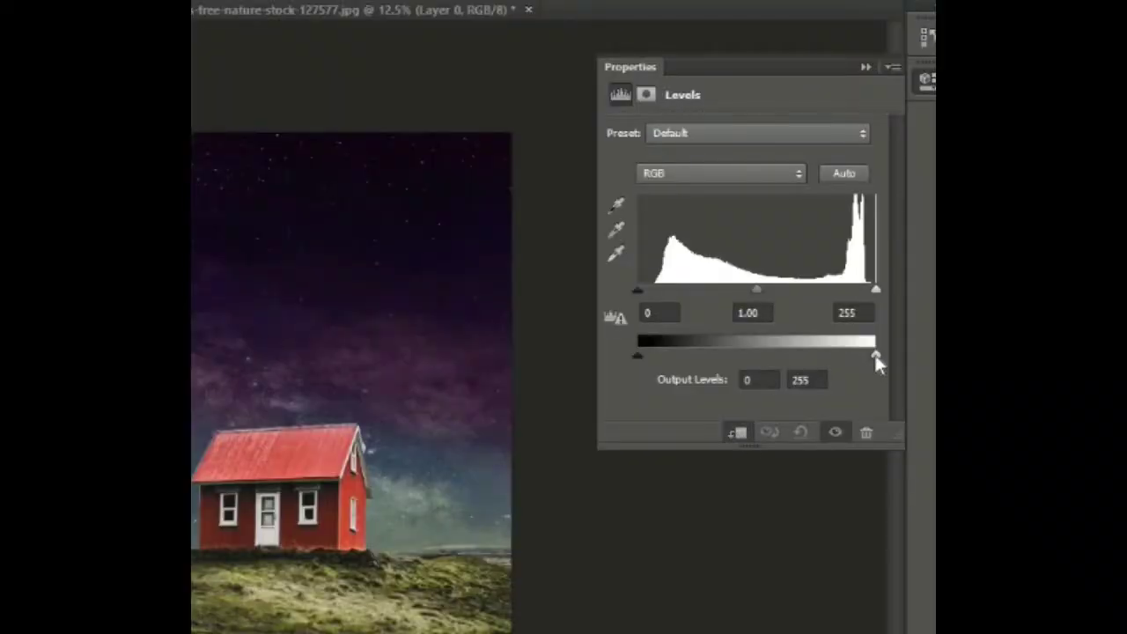
drag(876, 357, 727, 354)
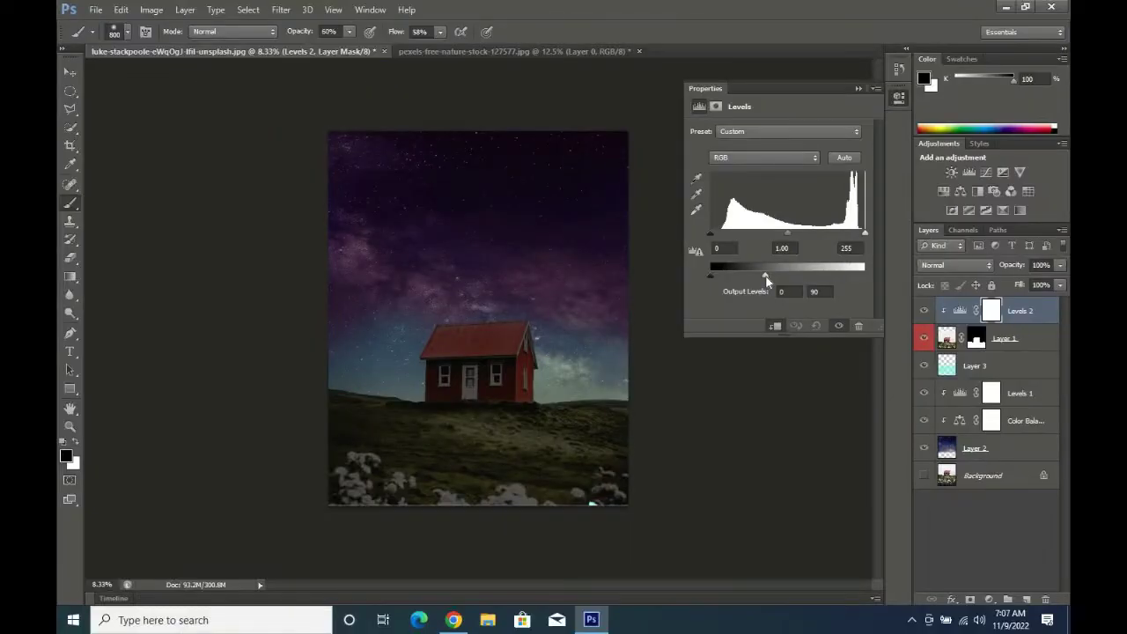
drag(765, 276, 760, 275)
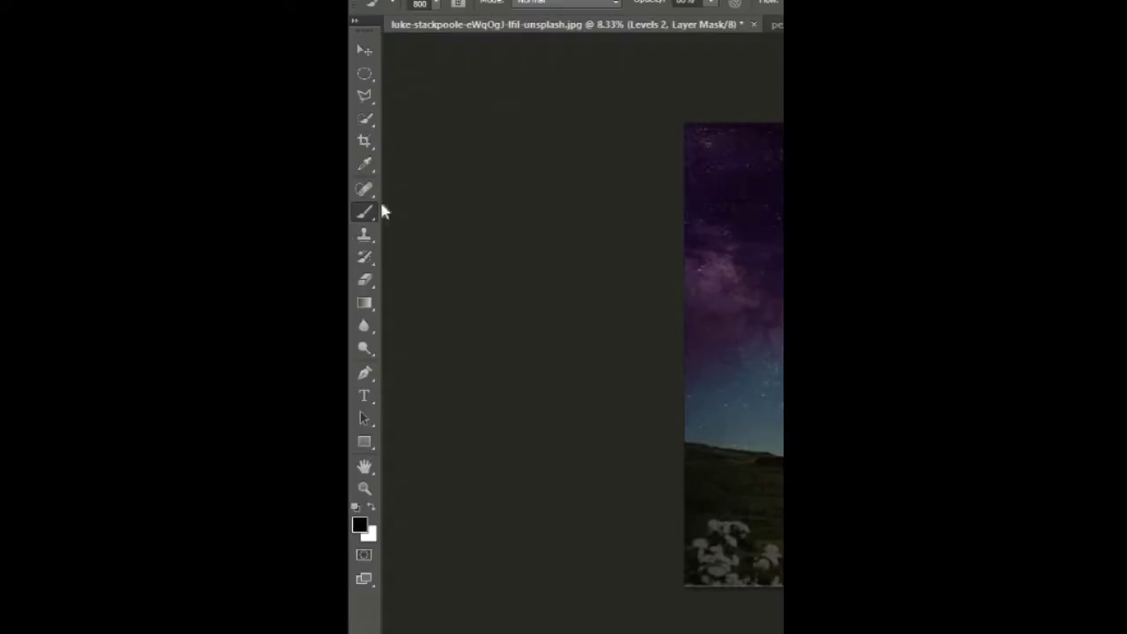
Paint black on the Levels mask over the house and roof to keep them brighter.
click(373, 508)
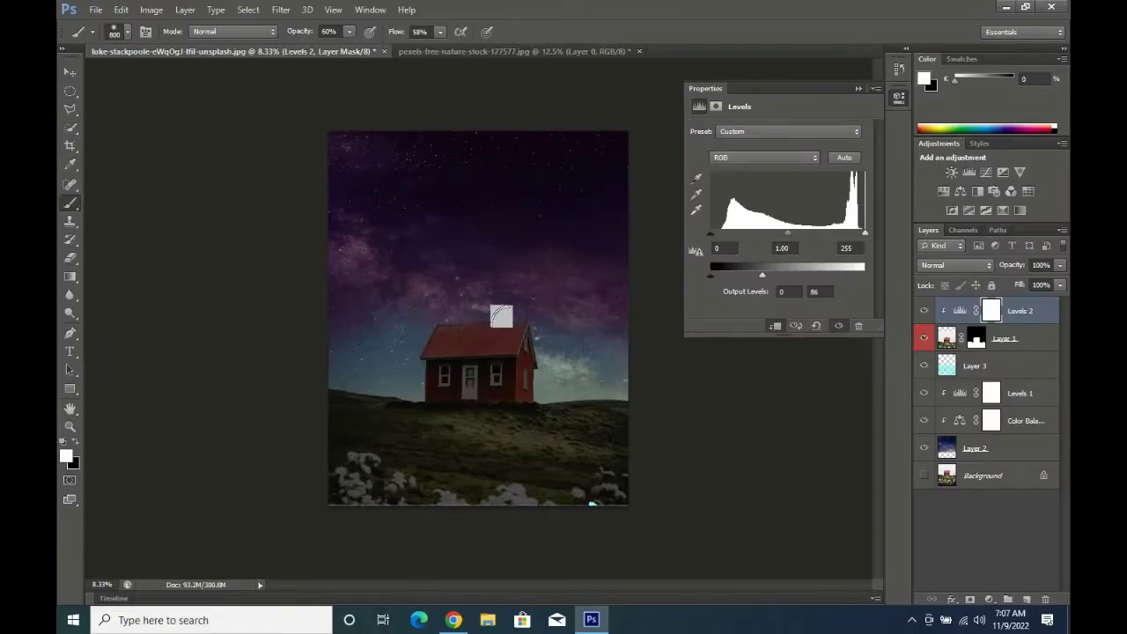
key(x)
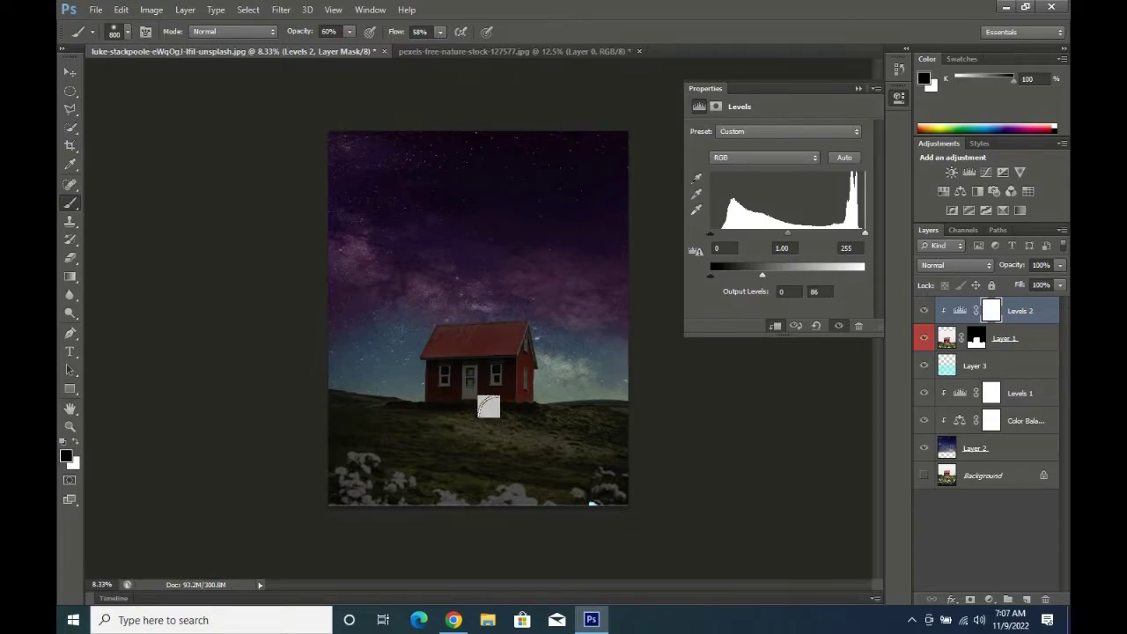
mouse_move(426, 320)
mouse_down()
mouse_move(467, 302)
mouse_move(397, 319)
mouse_up()
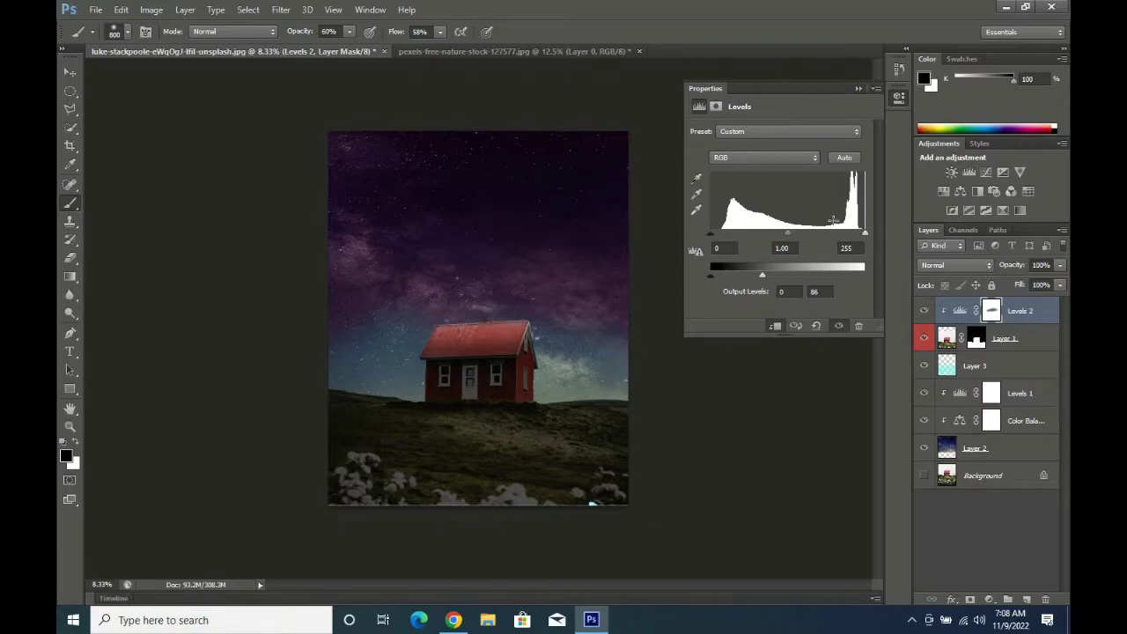
click(858, 89)
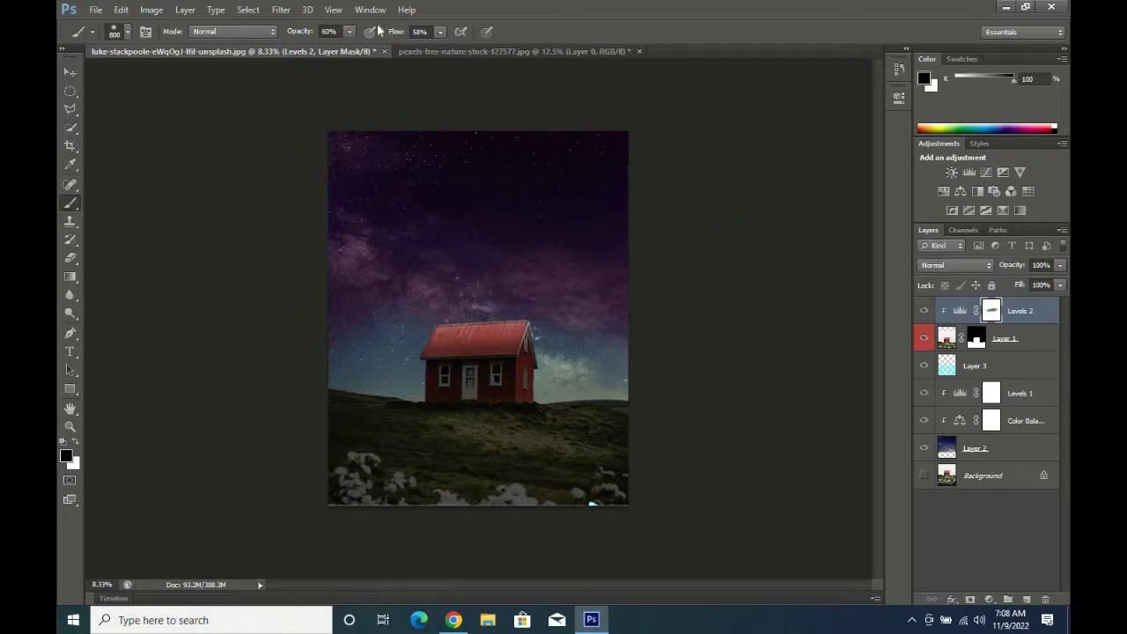
Open the jellyfish image and convert its locked background to Layer 0.
click(95, 10)
click(115, 38)
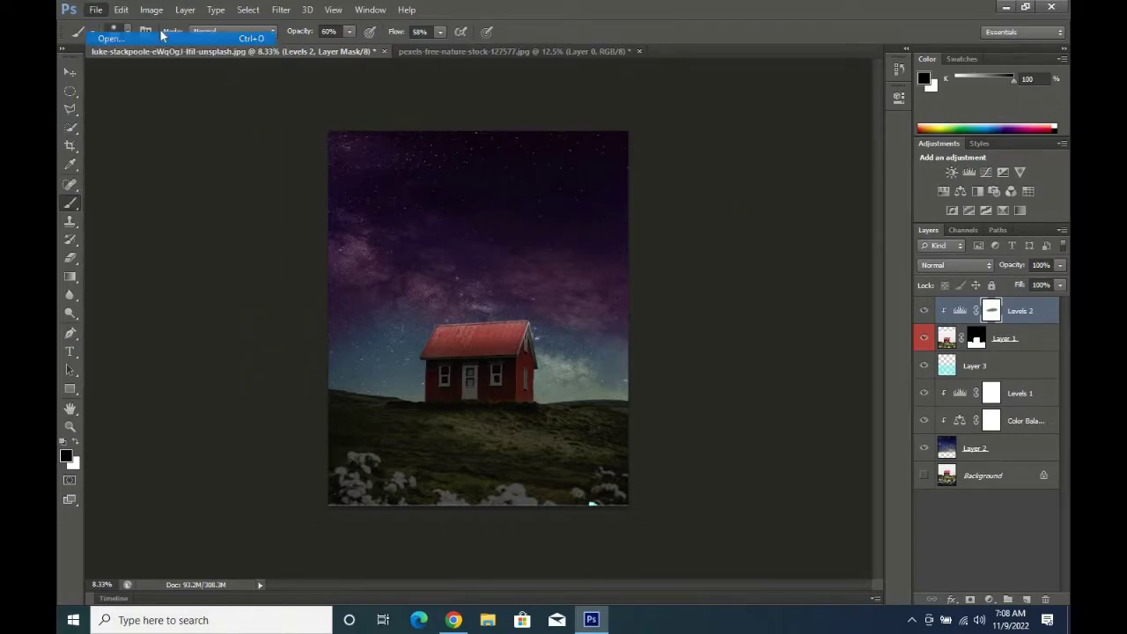
drag(745, 163, 765, 244)
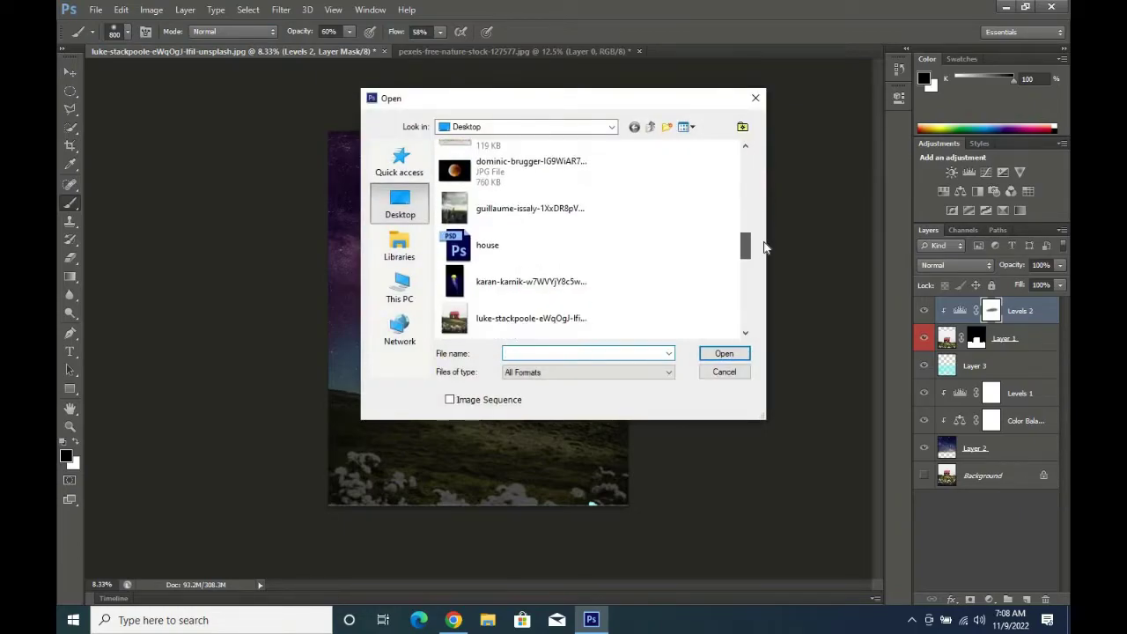
double_click(564, 280)
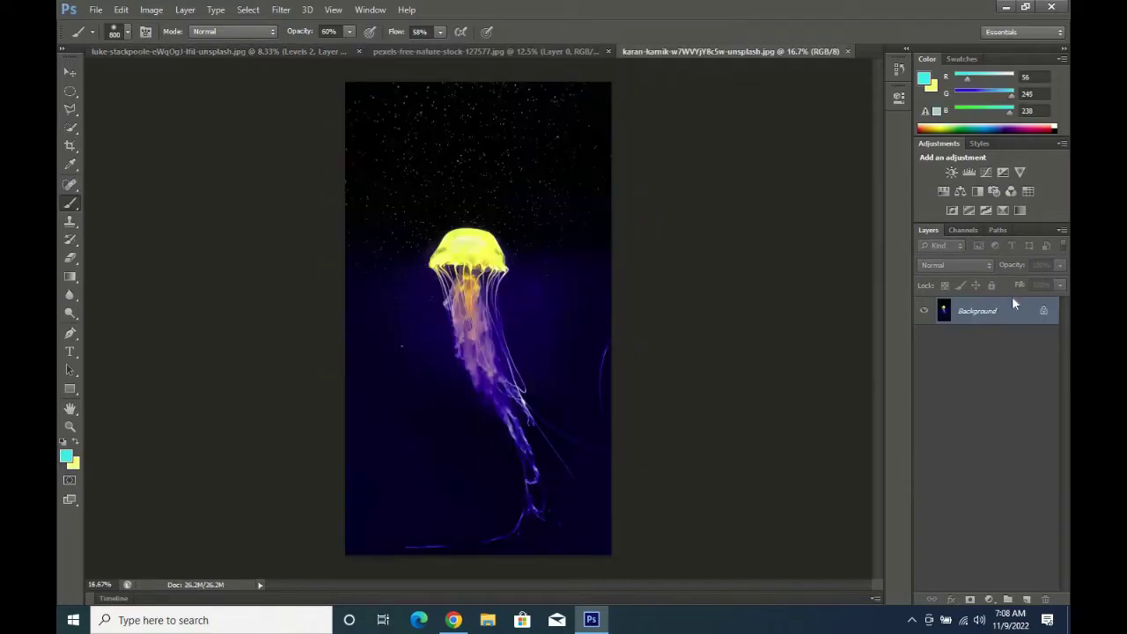
double_click(978, 309)
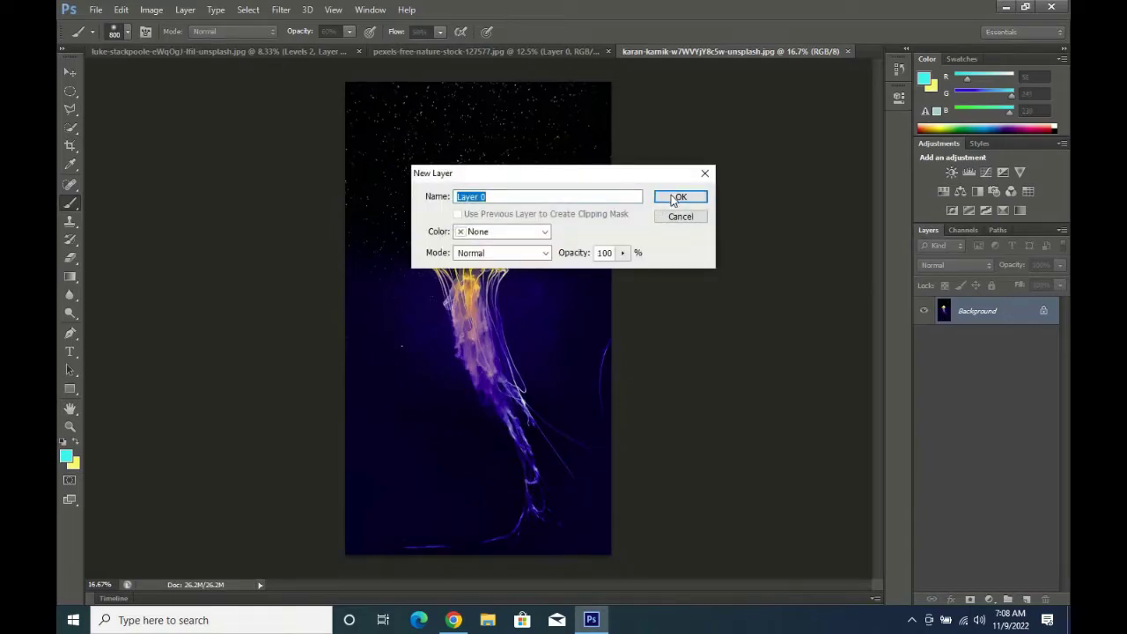
click(674, 194)
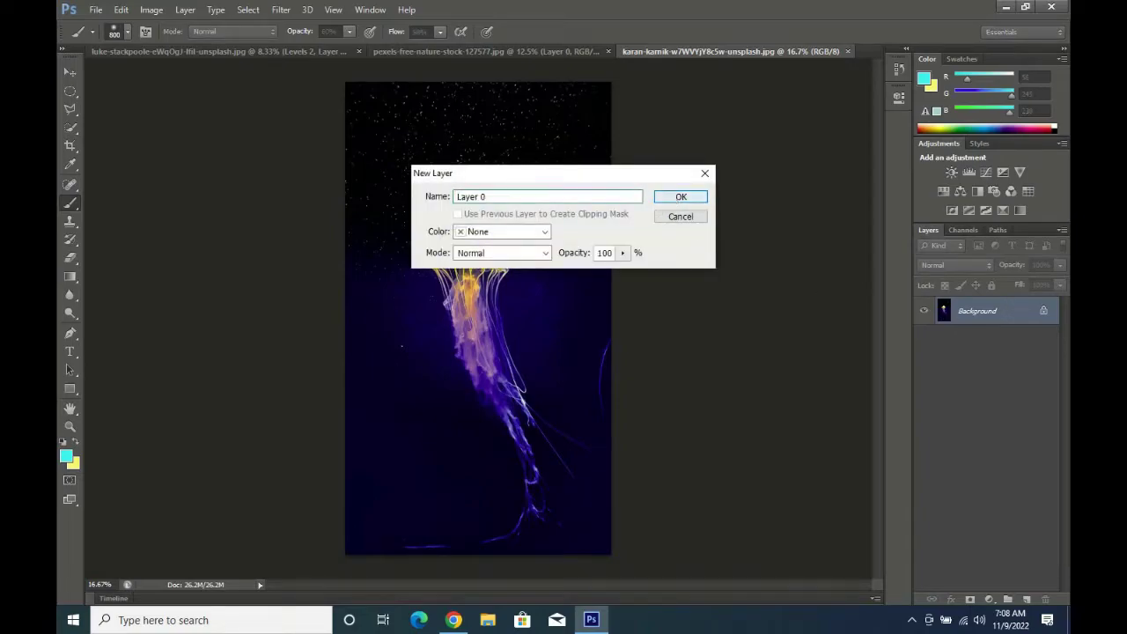
Draw a rectangular marquee selection around the jellyfish.
click(70, 72)
click(247, 152)
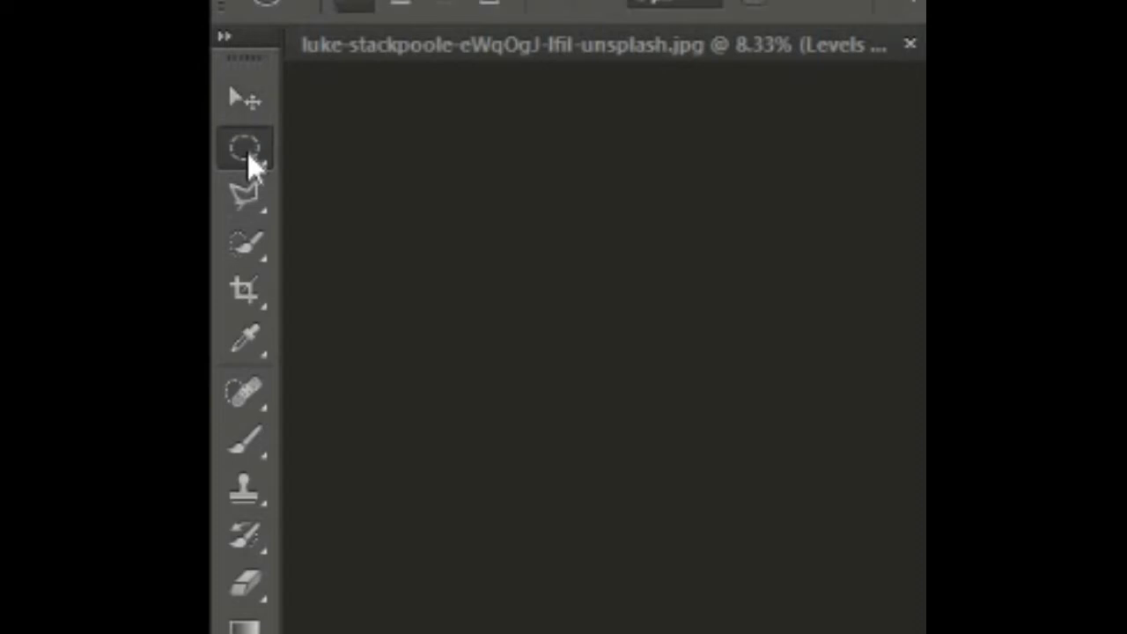
click(374, 143)
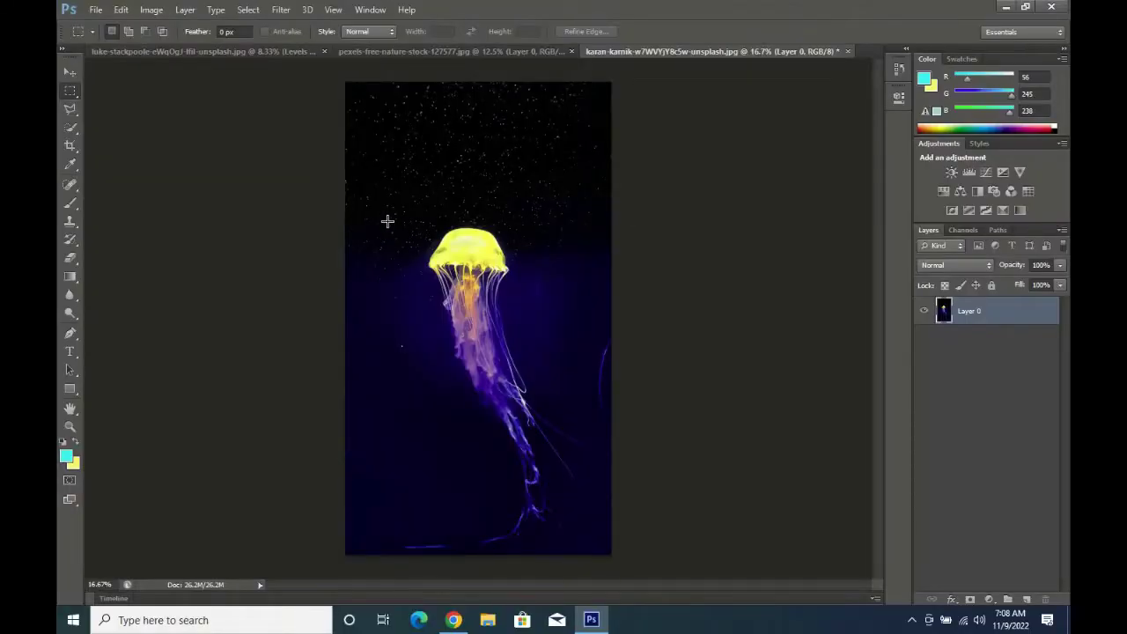
mouse_move(387, 221)
mouse_down()
mouse_move(526, 357)
mouse_move(552, 361)
mouse_up()
Move the jellyfish selection into the house composite and scale it up above the roof.
click(68, 72)
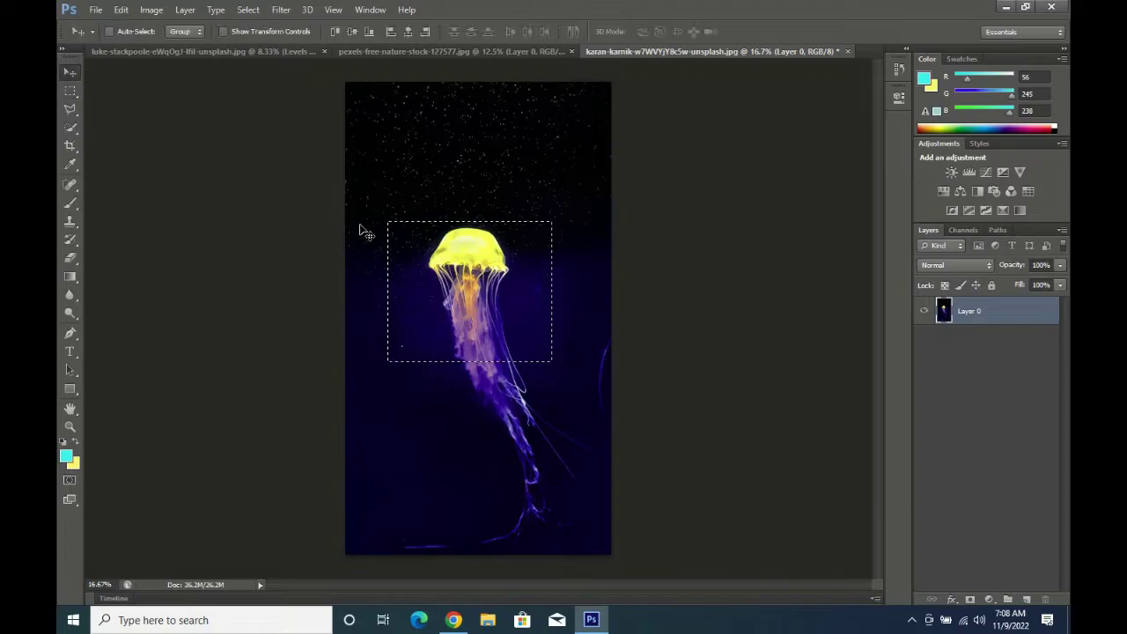
mouse_move(445, 251)
mouse_down()
mouse_move(284, 67)
mouse_move(285, 44)
mouse_move(508, 292)
mouse_up()
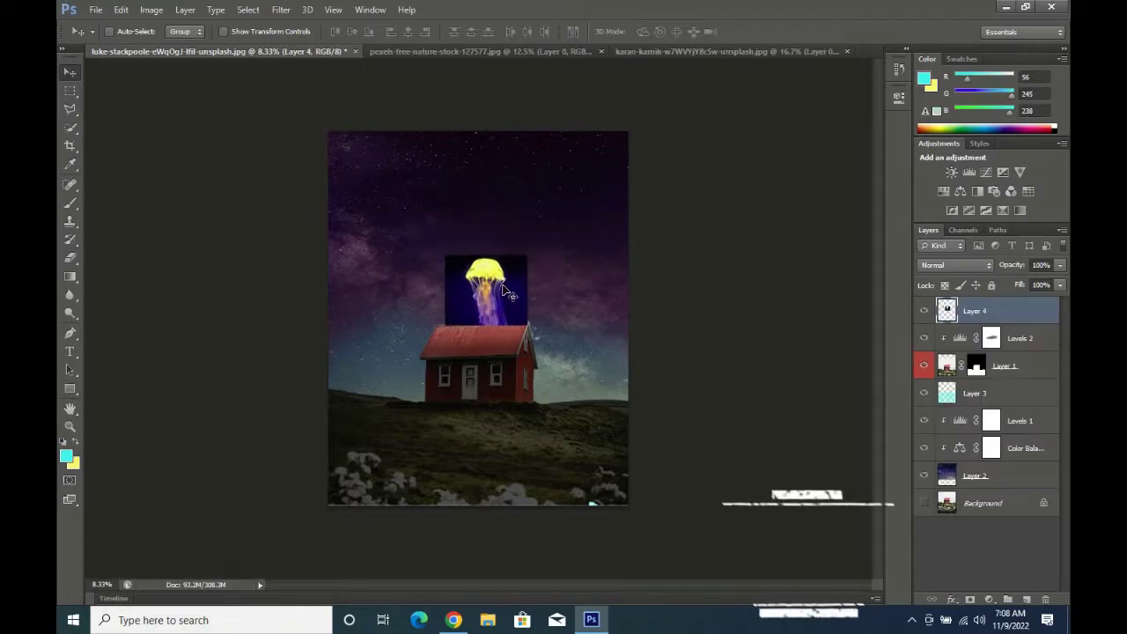
key(ctrl+t)
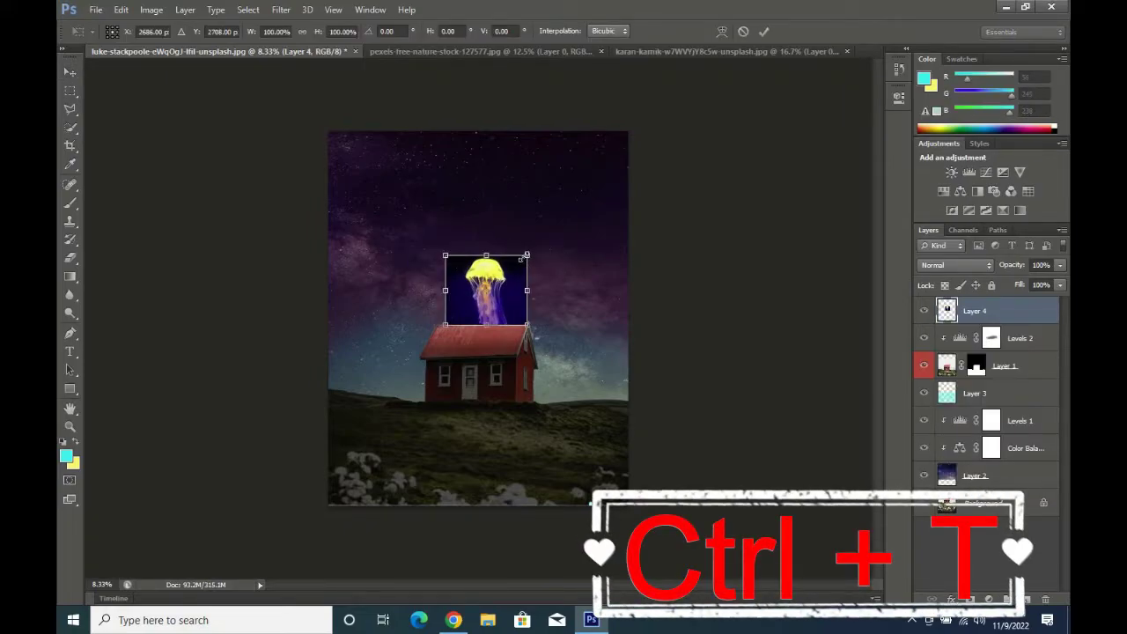
drag(525, 254, 608, 204)
drag(528, 274, 493, 295)
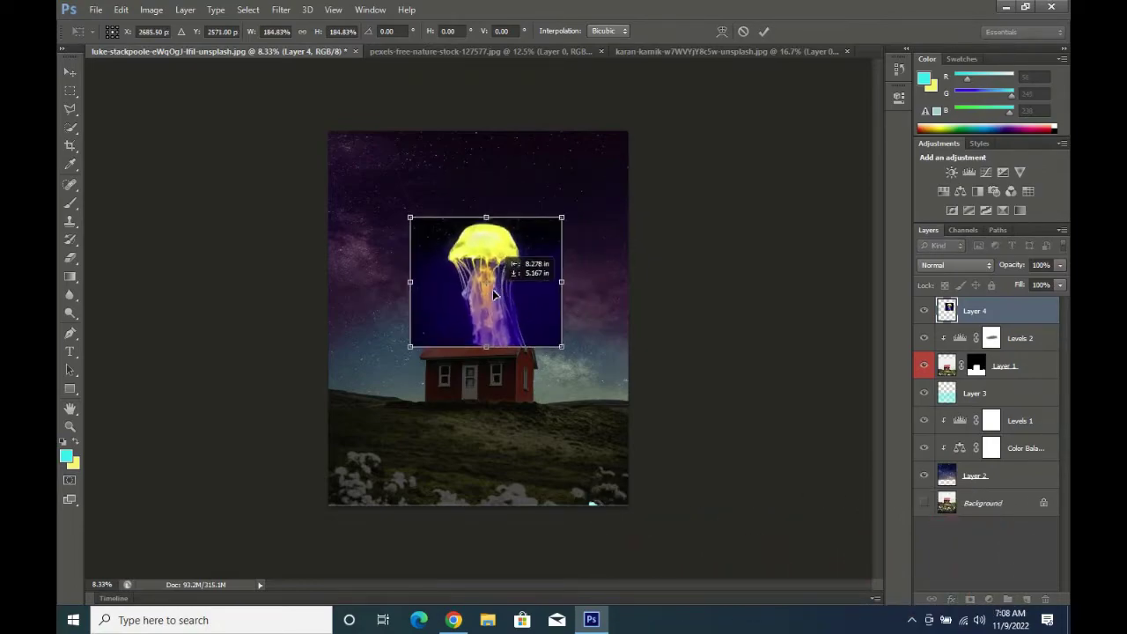
click(762, 32)
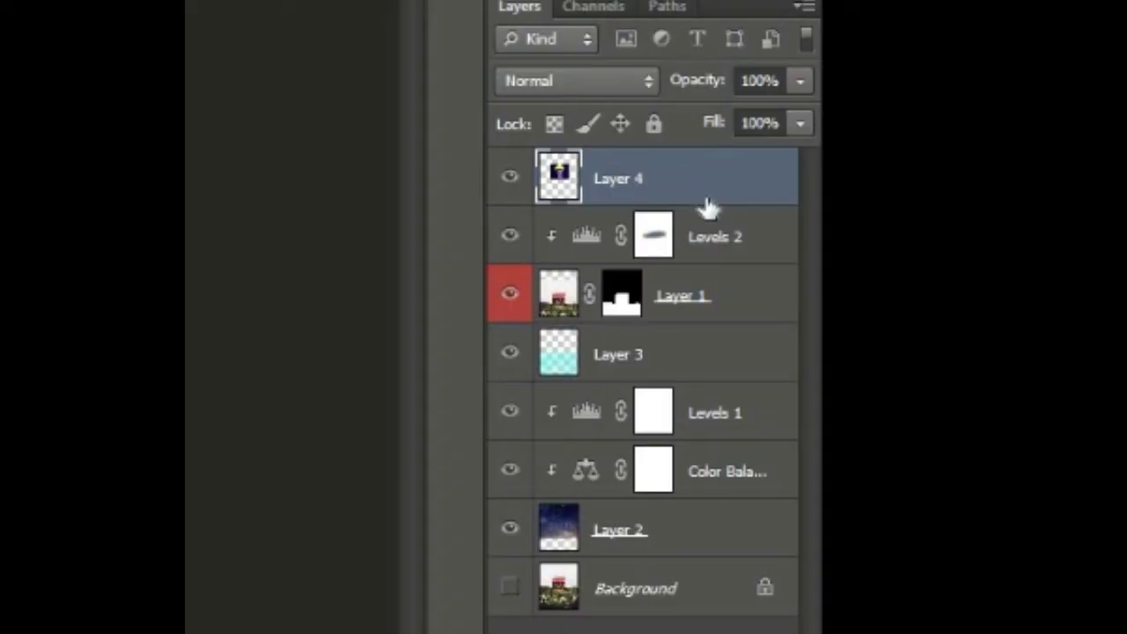
Stack Layer 4 below Layer 3 and lower the jellyfish so the roof overlaps it.
drag(1017, 305, 1019, 417)
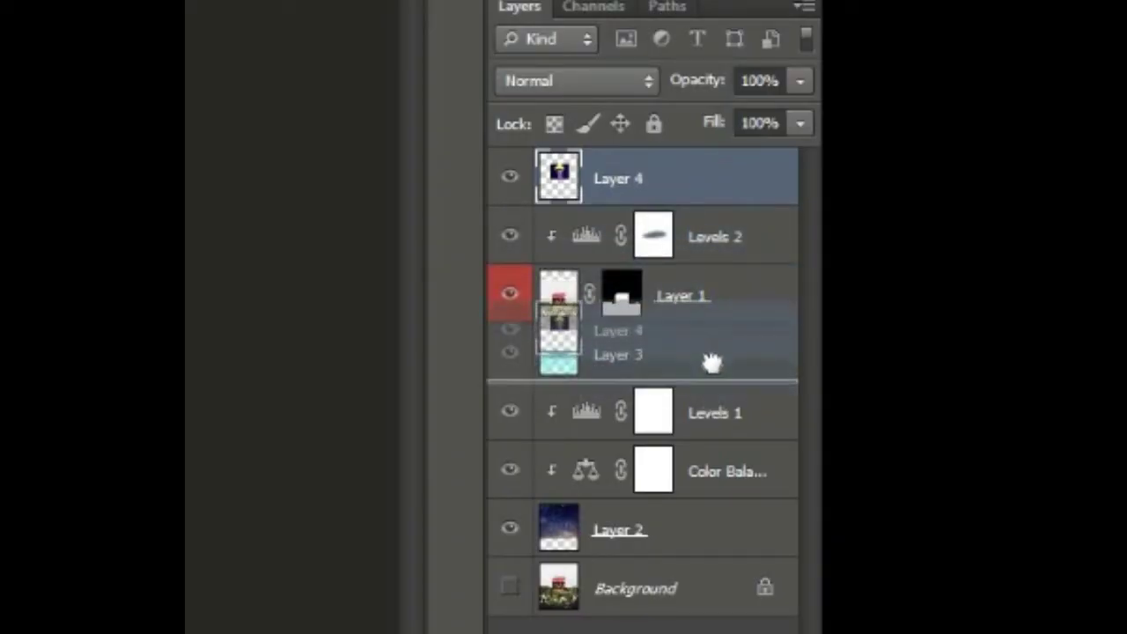
drag(714, 405, 713, 371)
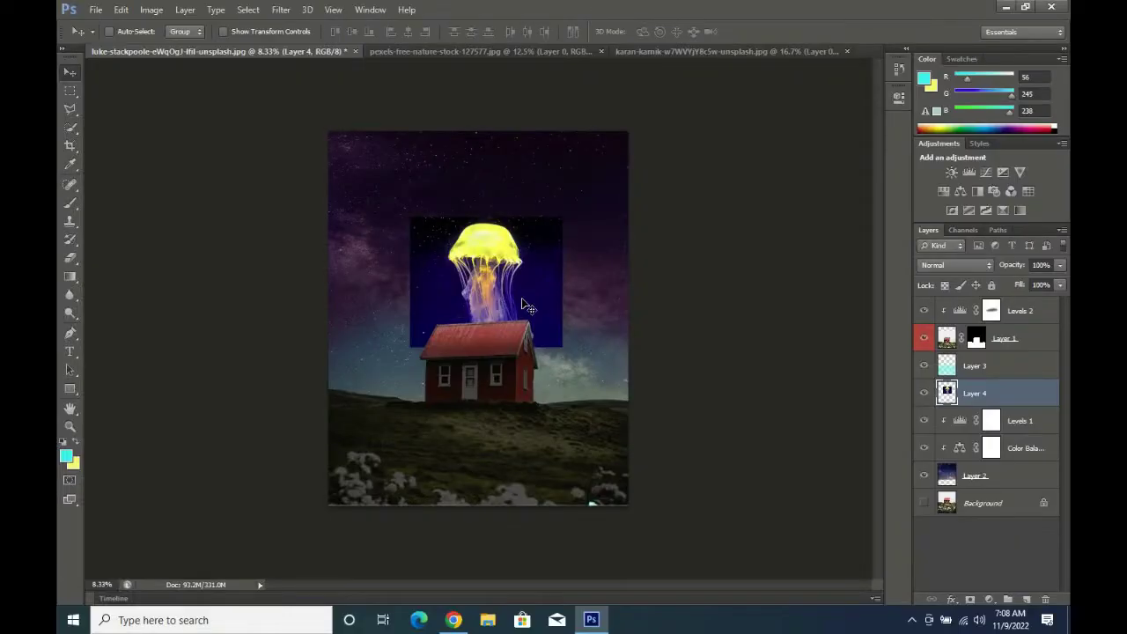
drag(522, 304, 521, 333)
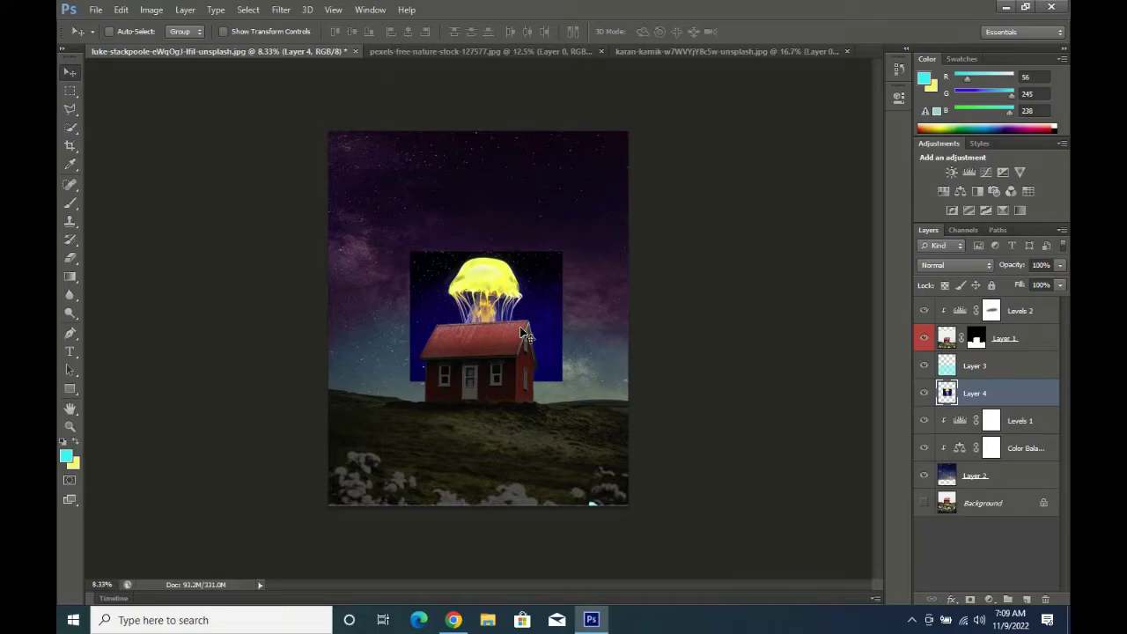
Flip the jellyfish horizontally, enlarge it to about 175%, and centre it above the roof.
key(ctrl+t)
drag(561, 252, 644, 180)
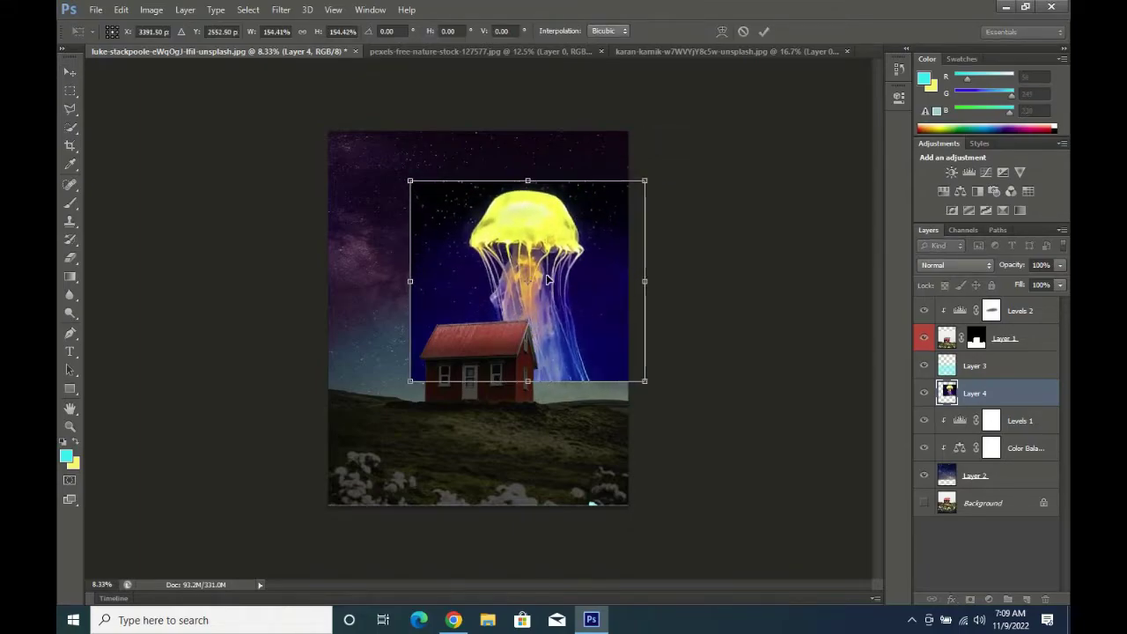
drag(546, 280, 498, 304)
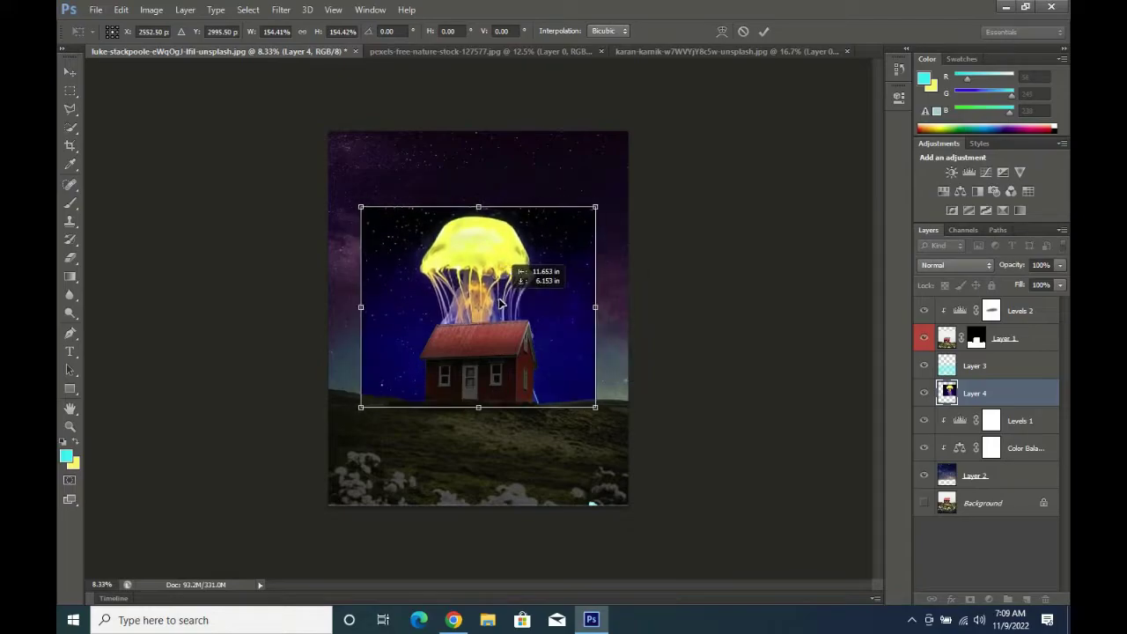
right_click(499, 304)
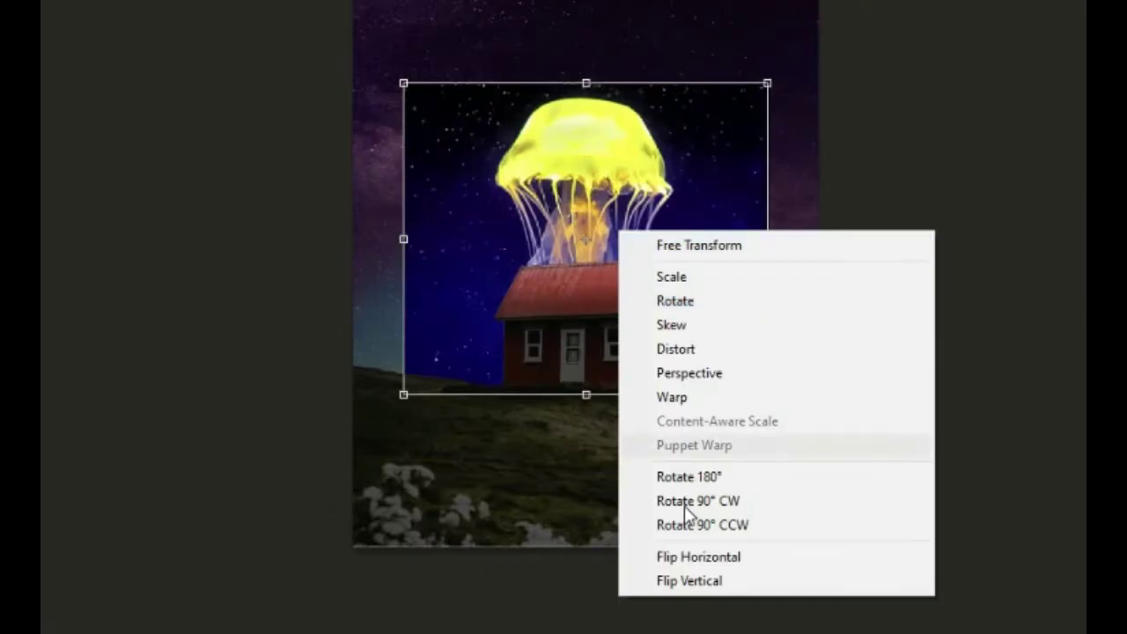
click(689, 557)
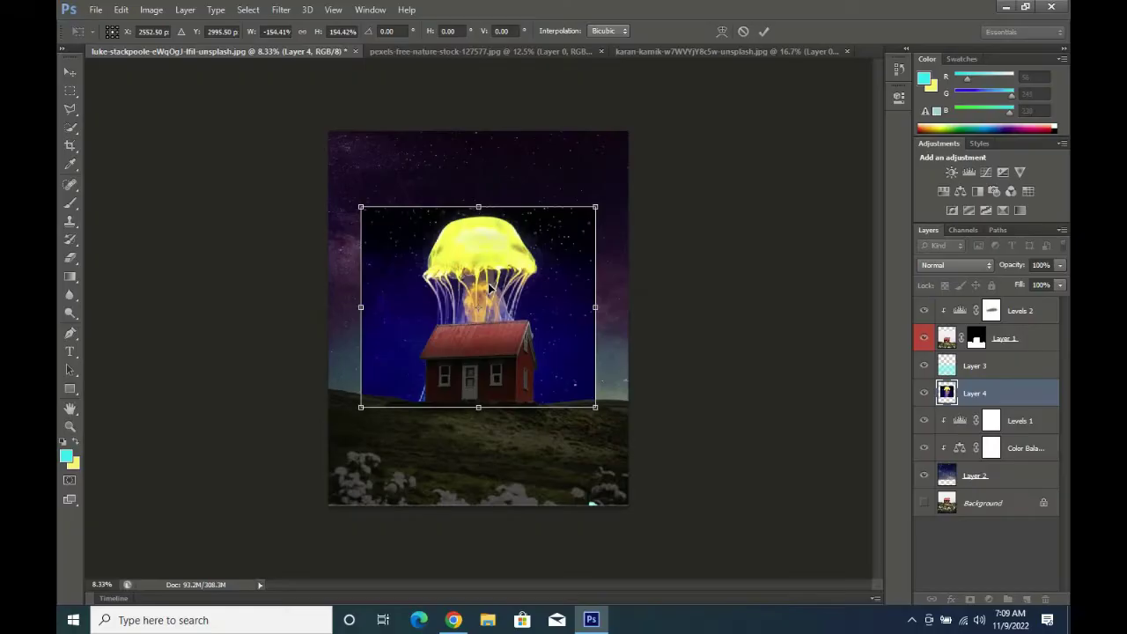
drag(490, 293, 501, 291)
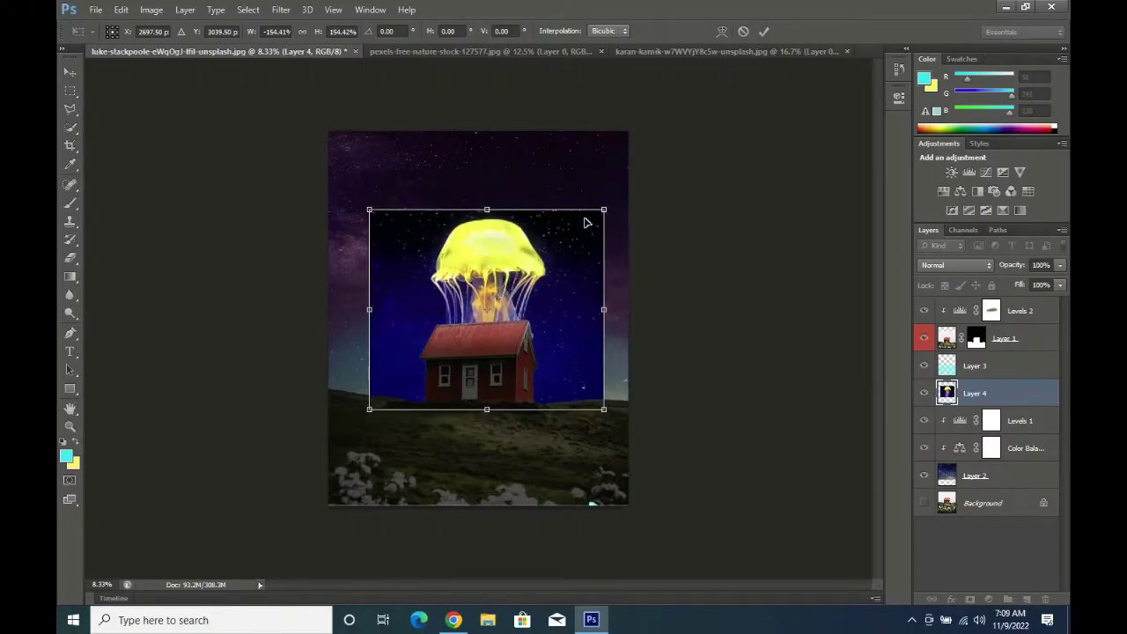
drag(606, 206, 633, 183)
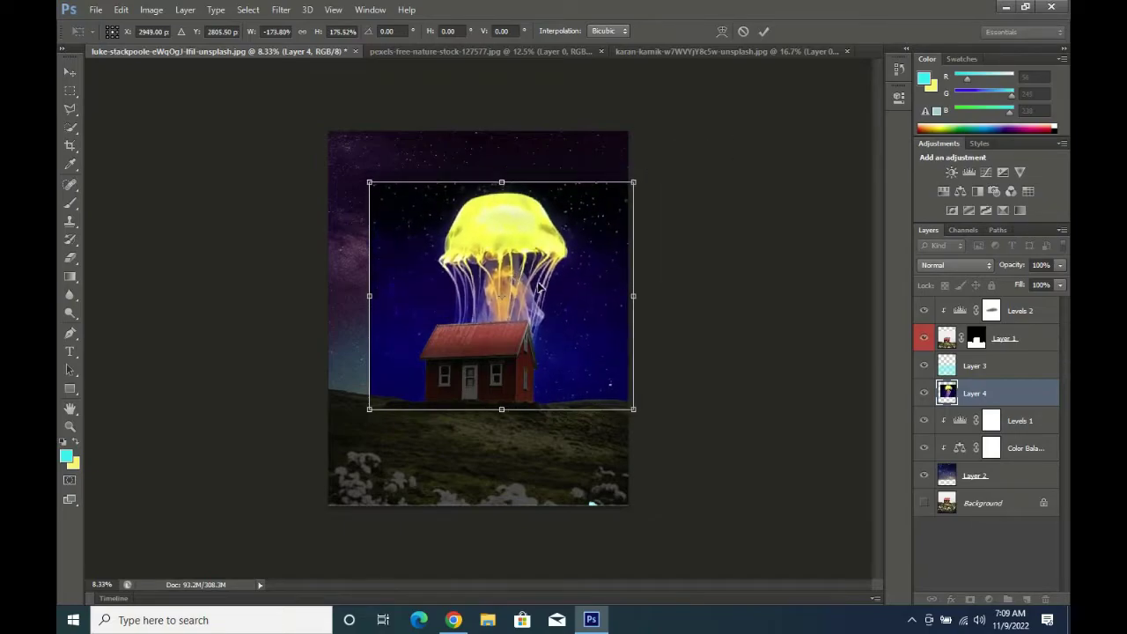
drag(539, 289, 531, 294)
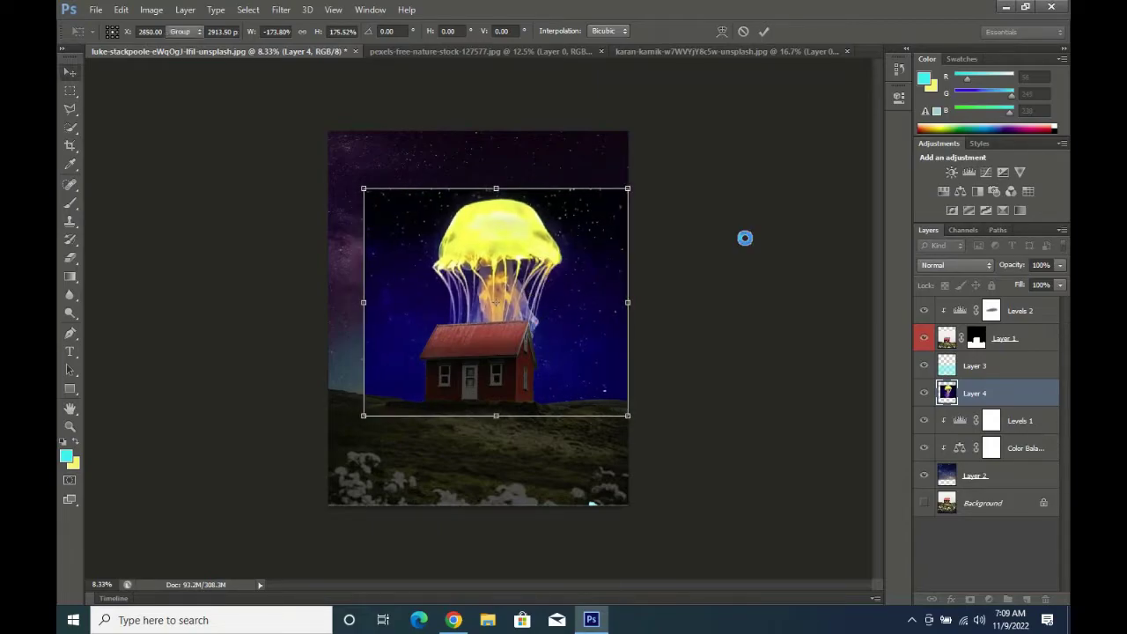
key(Return)
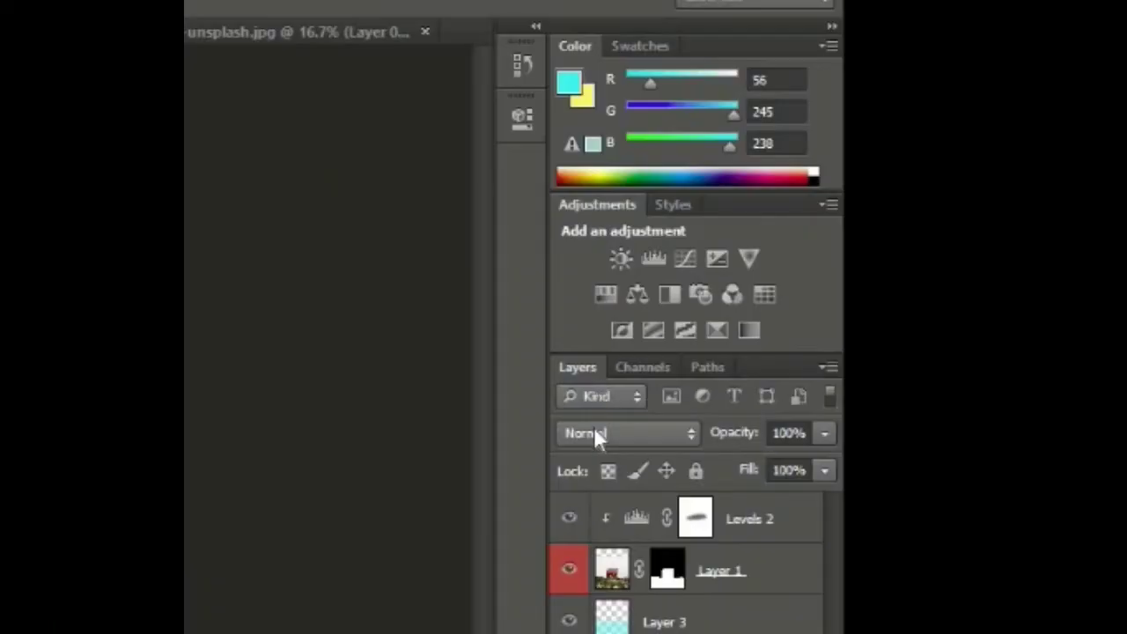
Set Layer 4's blend mode to Screen so the jellyfish's dark backdrop disappears.
click(616, 427)
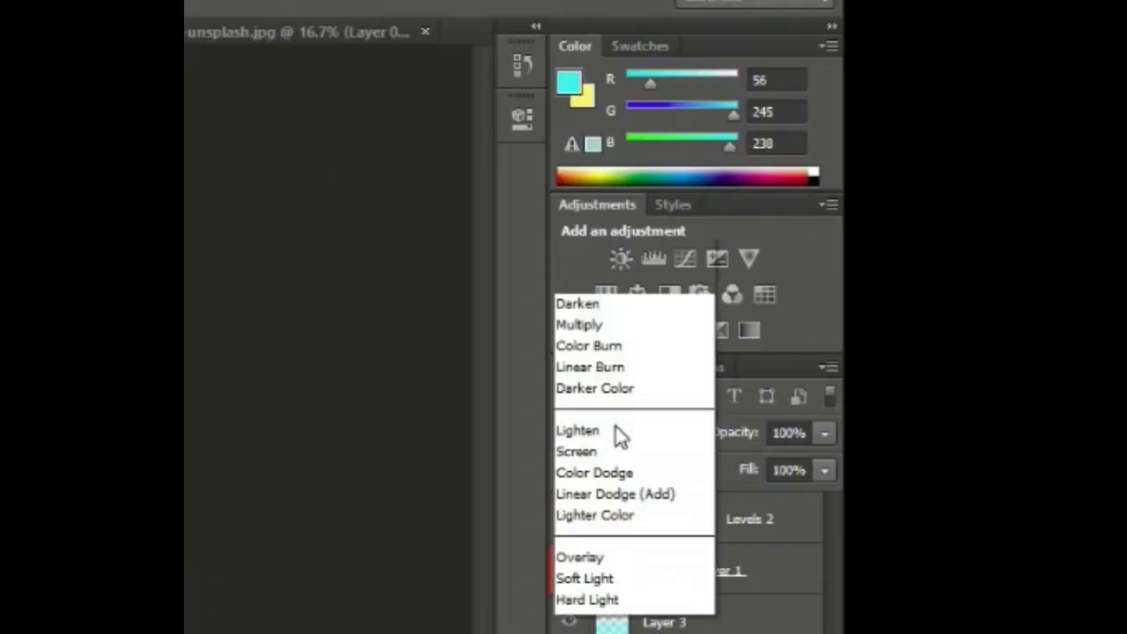
click(610, 161)
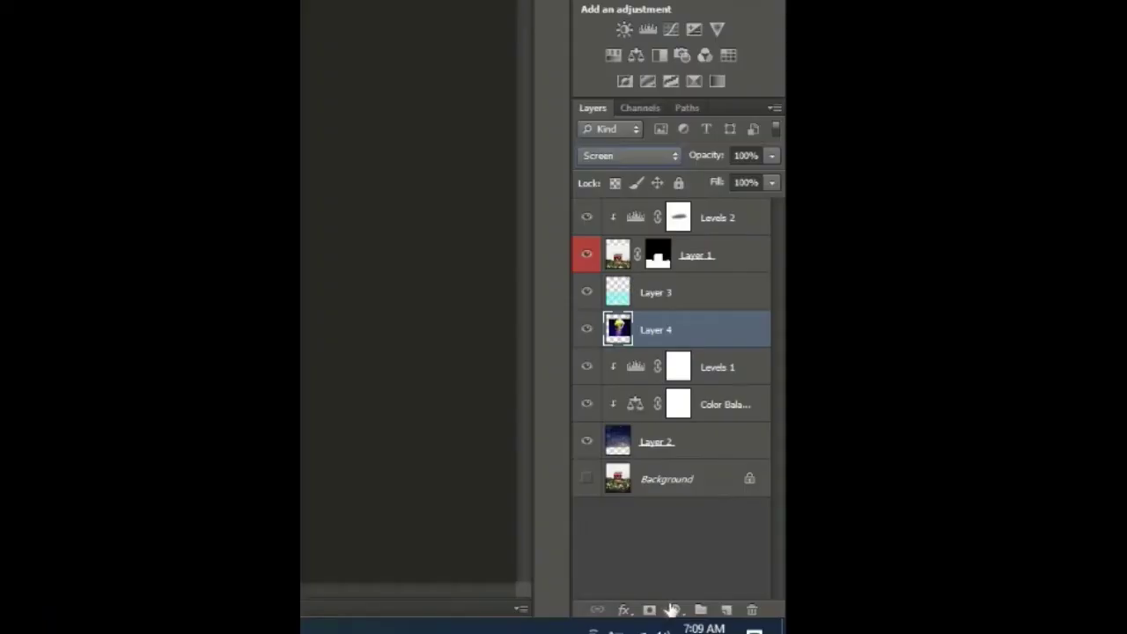
click(672, 610)
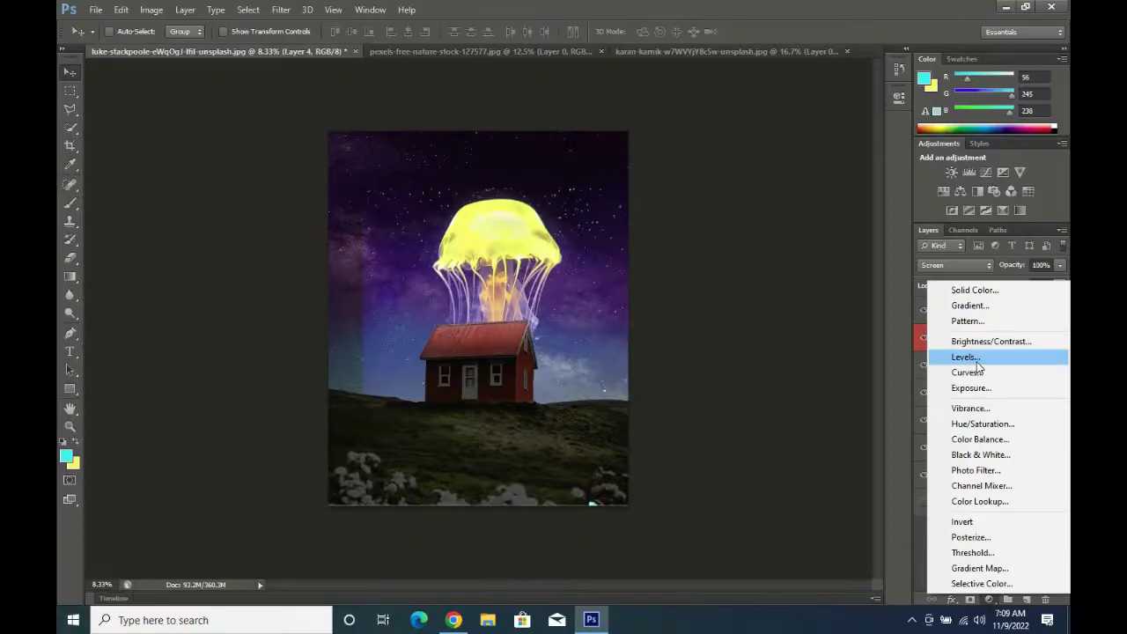
Add a Levels adjustment on the jellyfish with the black input raised to 111.
click(965, 357)
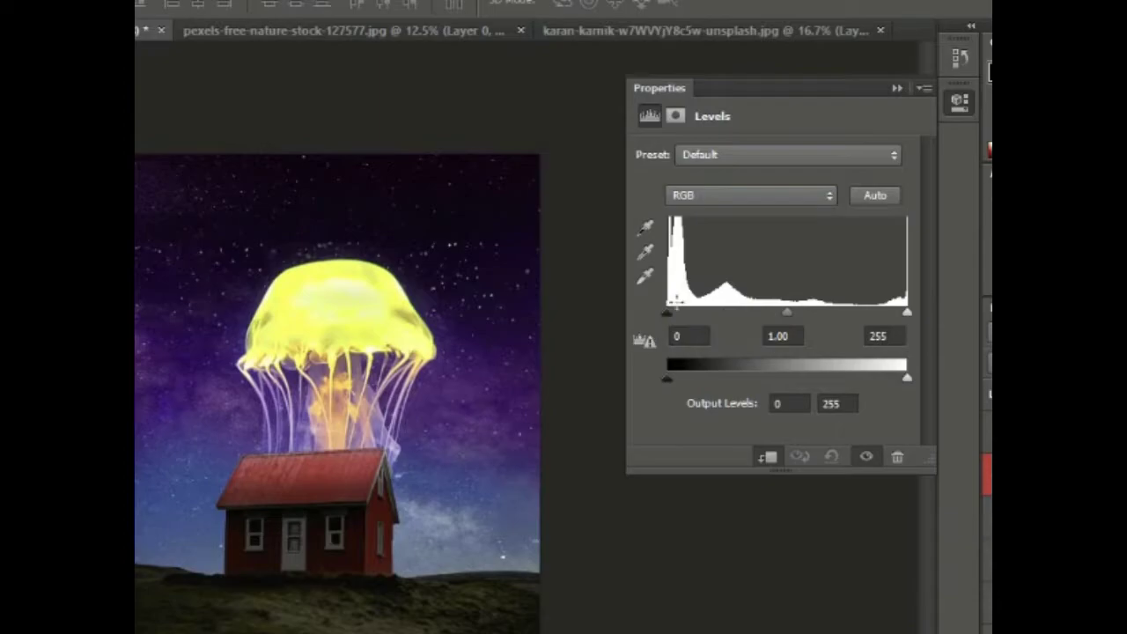
drag(665, 312, 771, 307)
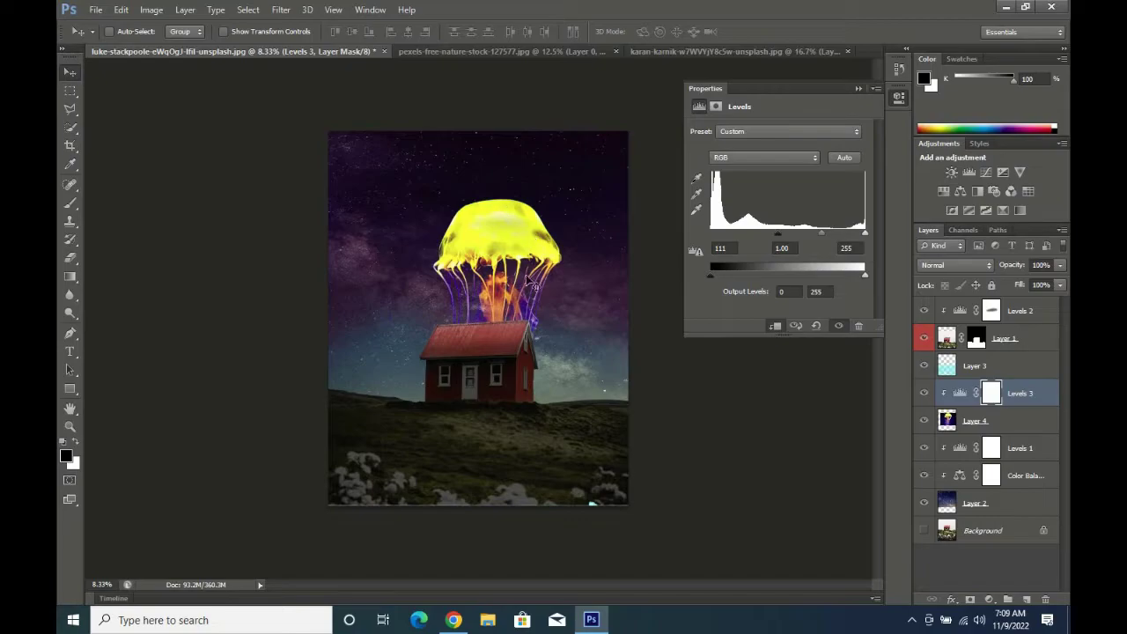
Add a clipped Hue/Saturation adjustment with Hue -26 to turn the jellyfish orange.
click(858, 89)
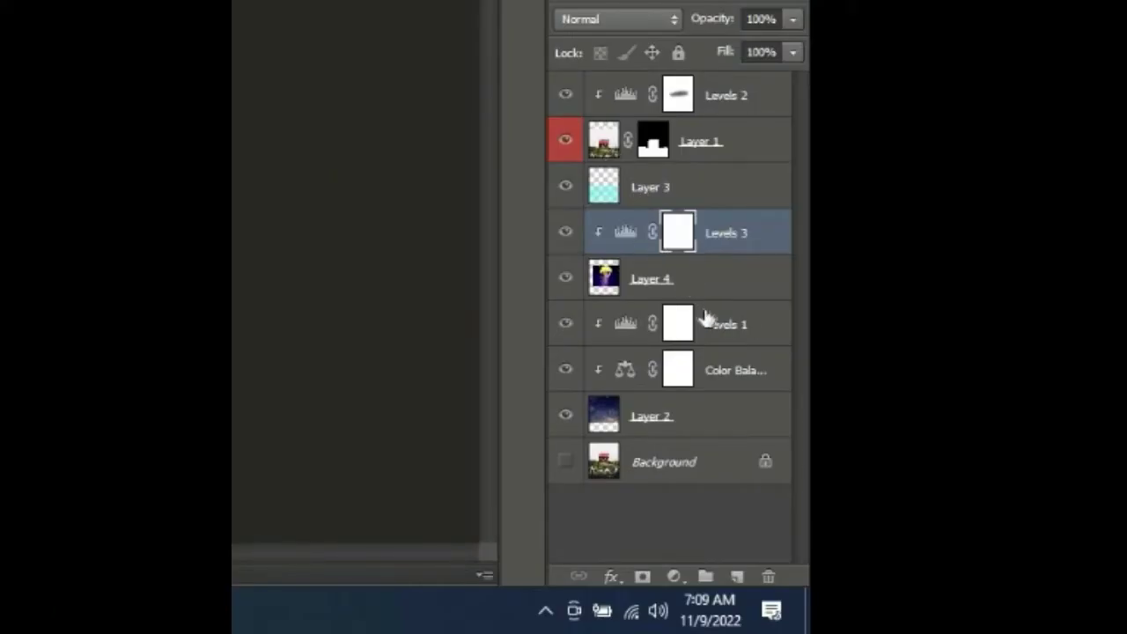
click(674, 577)
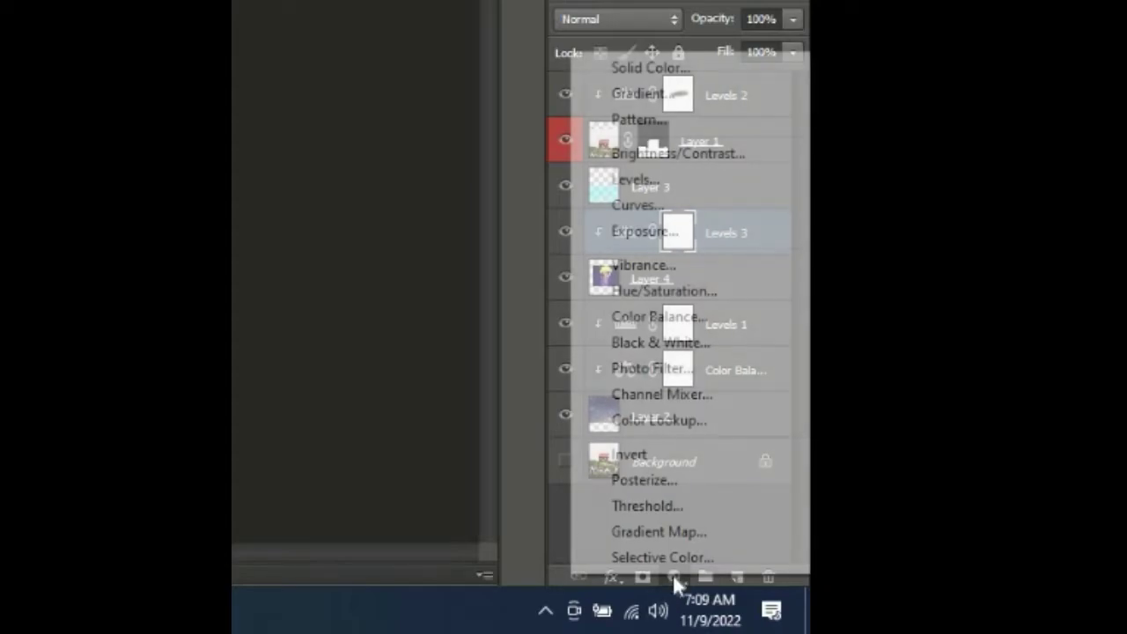
click(687, 299)
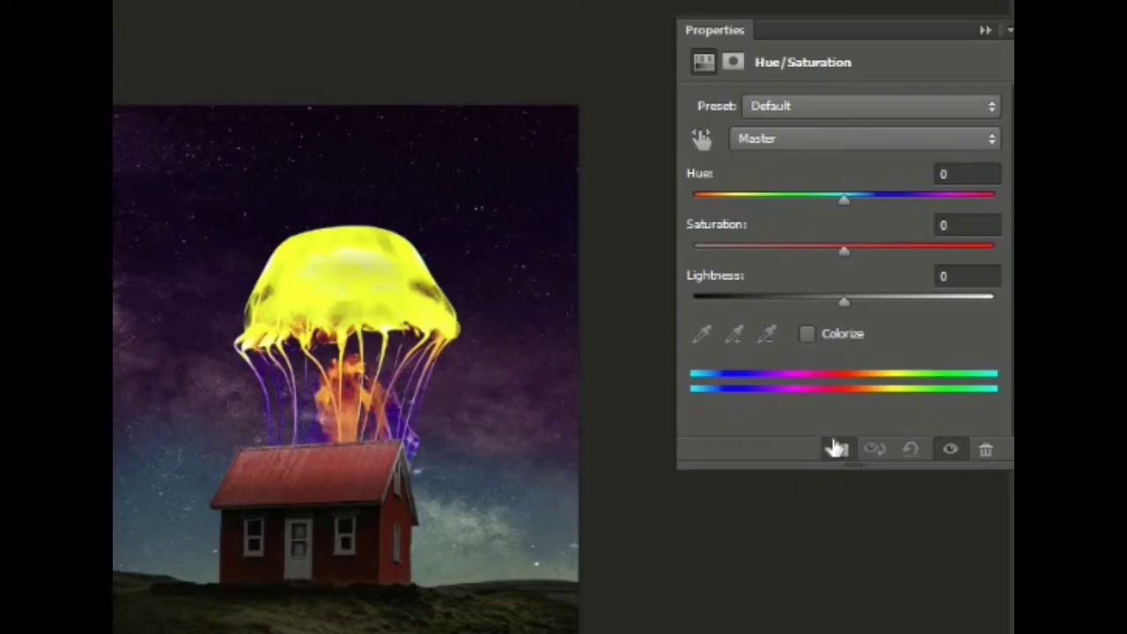
drag(842, 199, 806, 200)
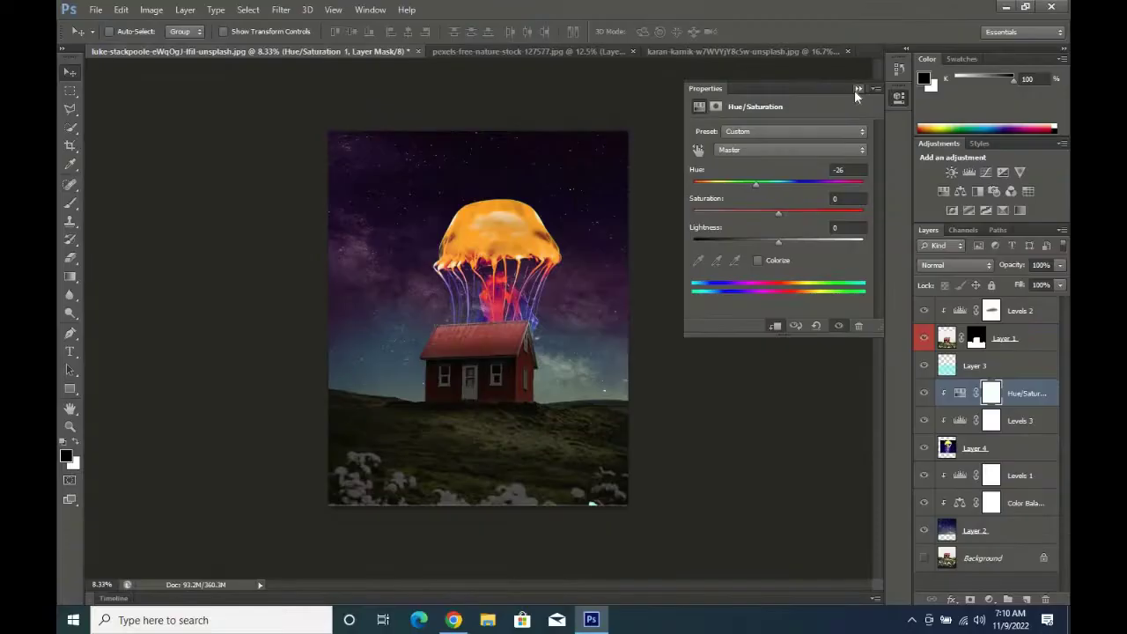
Collapse the adjustment properties and give Layer 4 an Orange colour label.
click(869, 87)
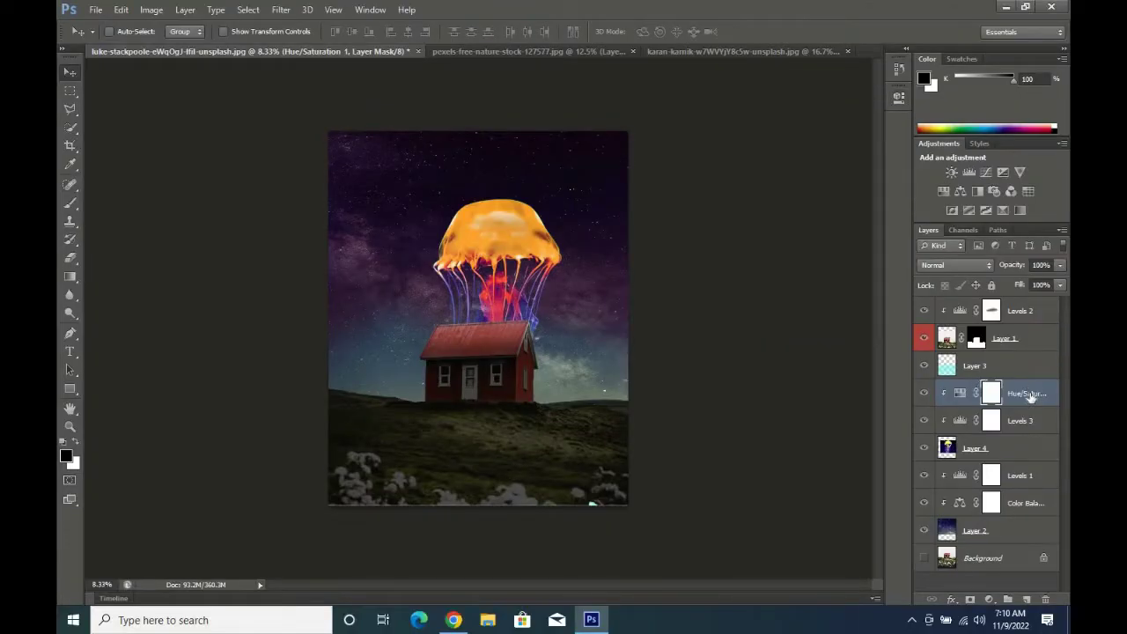
right_click(1025, 456)
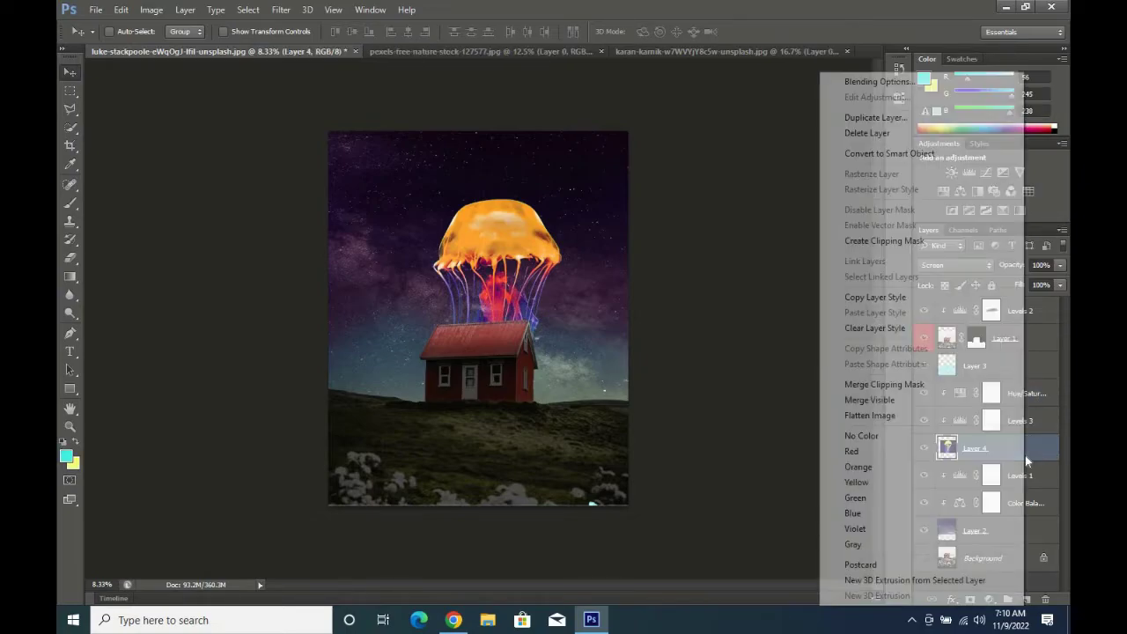
click(878, 469)
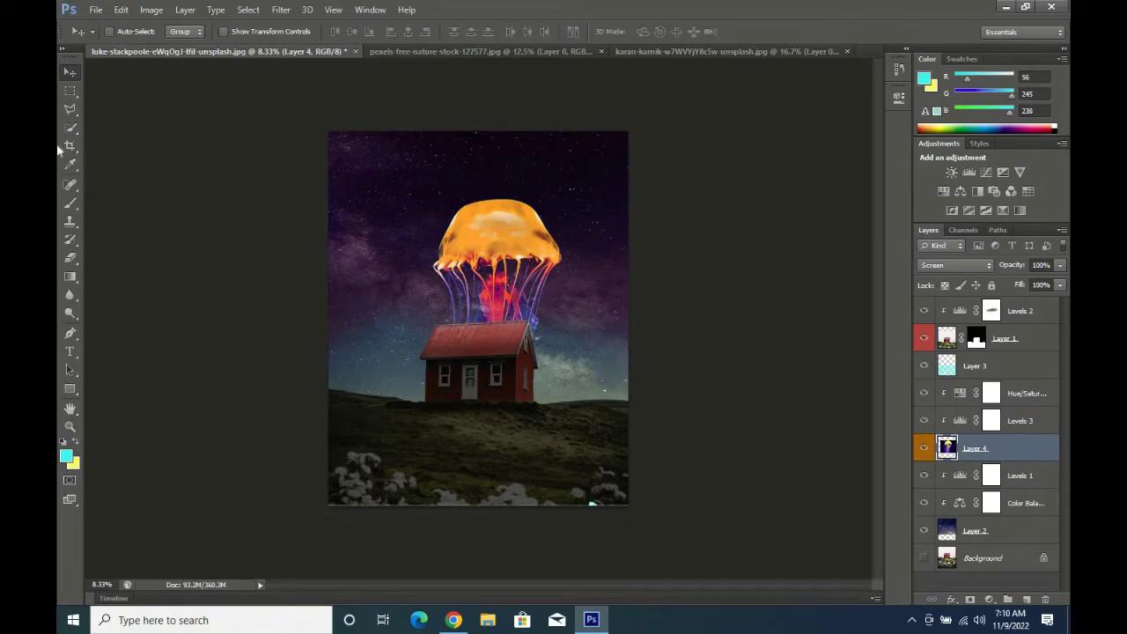
Open the blood-moon photo and convert its background to Layer 0.
click(95, 10)
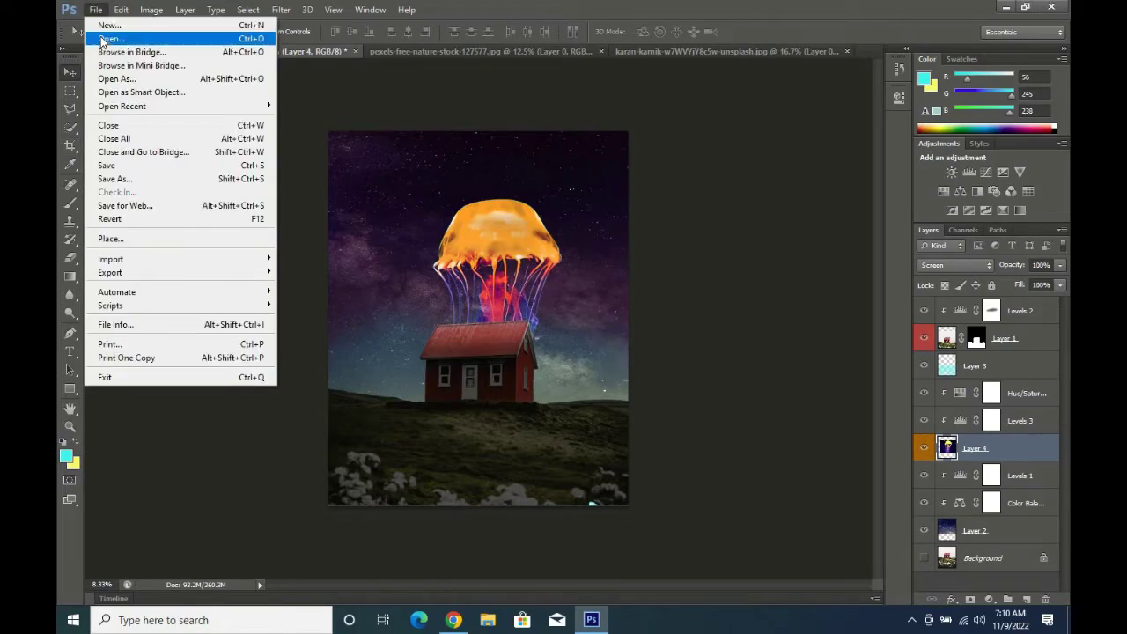
click(103, 40)
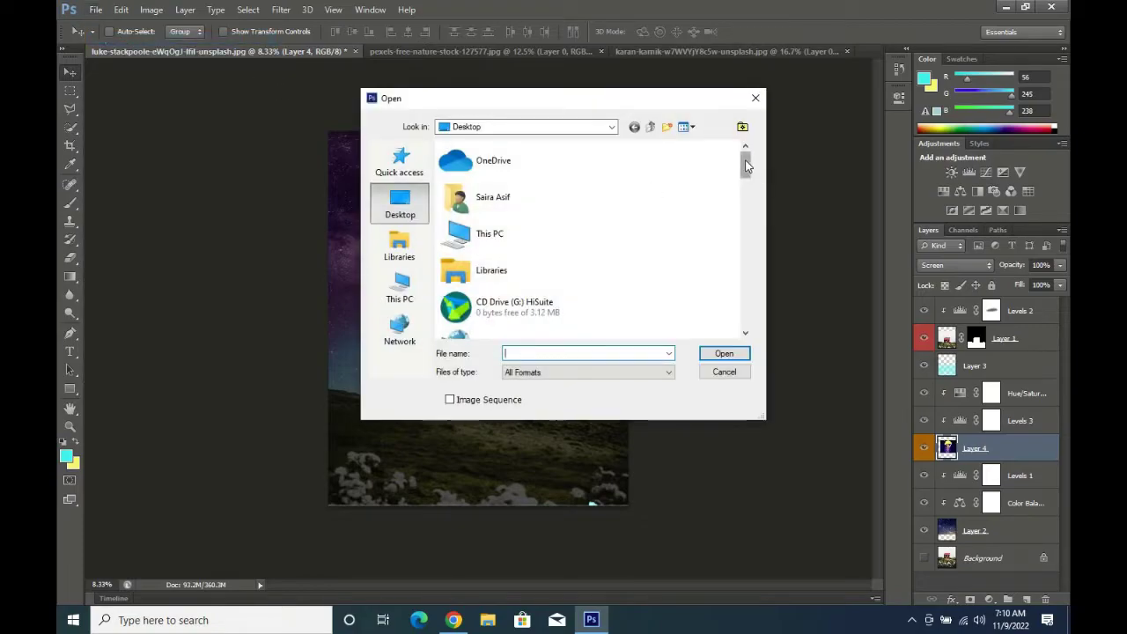
drag(747, 166, 749, 227)
double_click(454, 317)
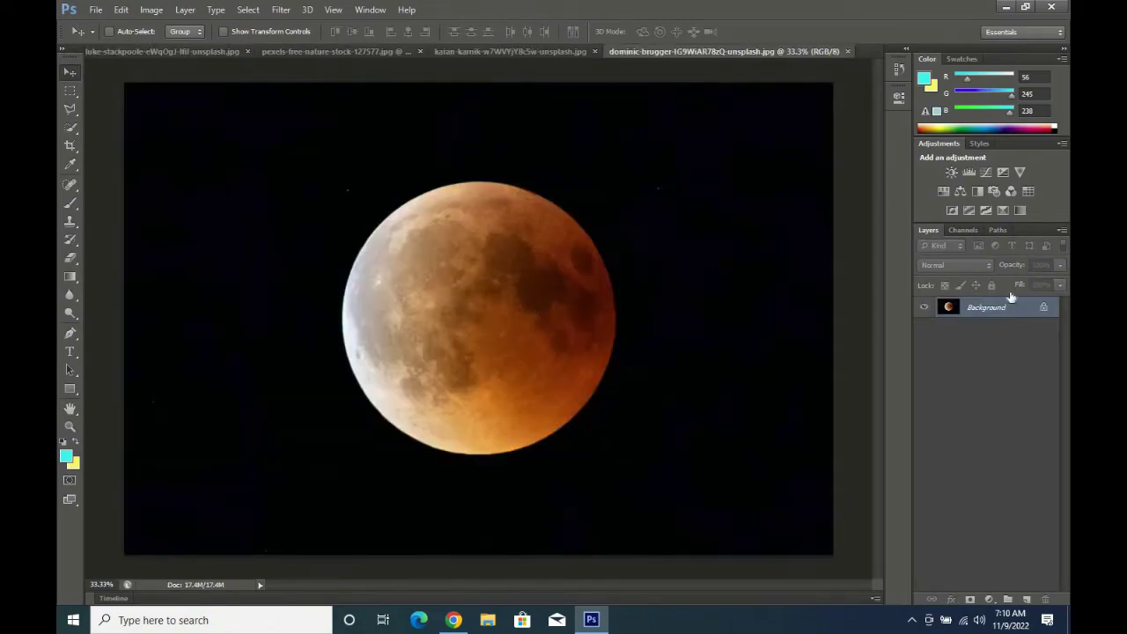
double_click(1013, 309)
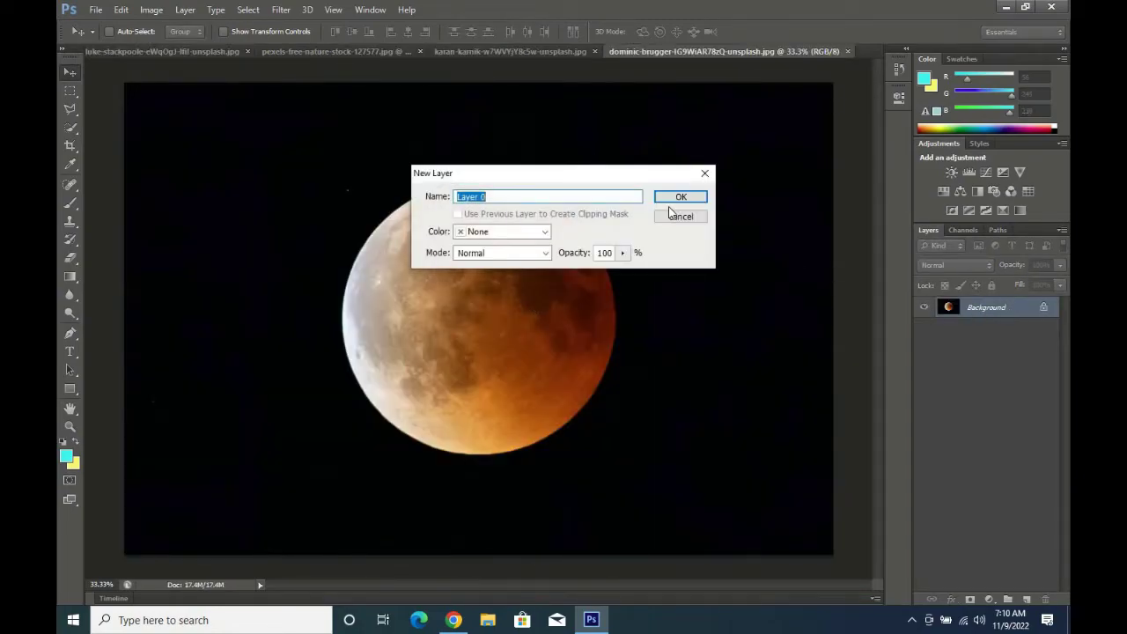
click(677, 199)
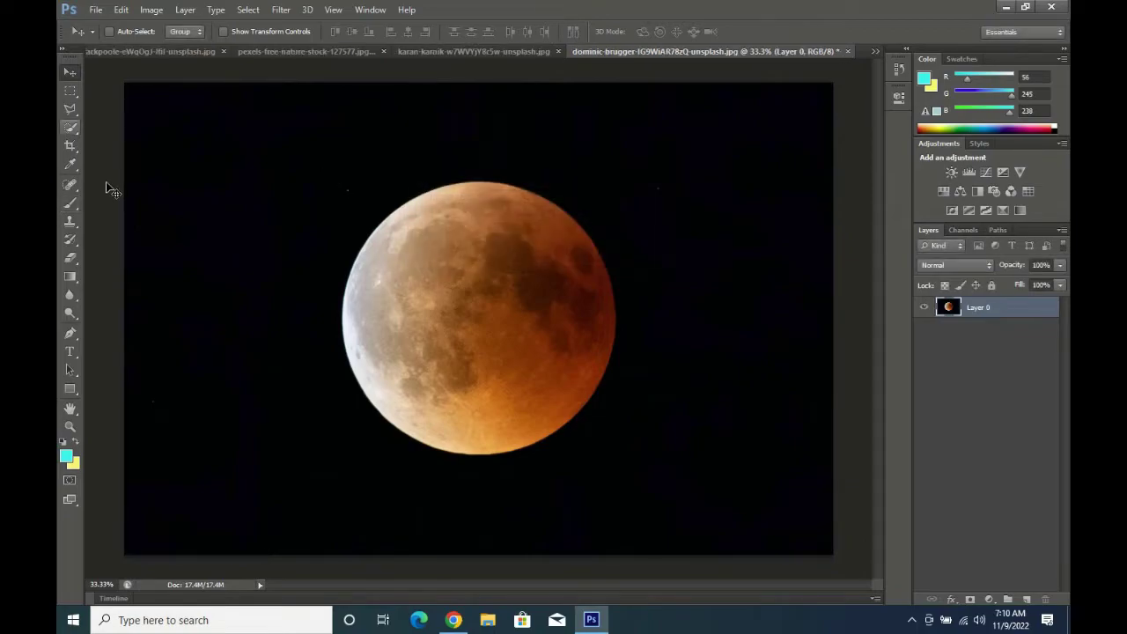
Make an elliptical selection fitted around the moon and drag the cut-out toward the composite.
click(72, 96)
click(107, 105)
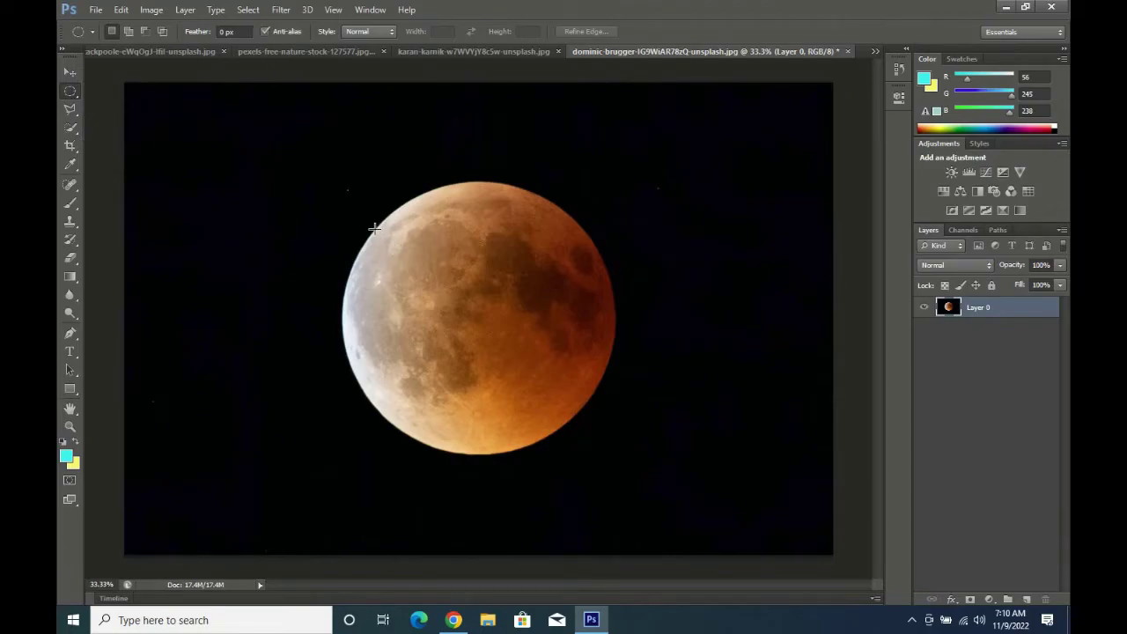
drag(374, 229, 569, 407)
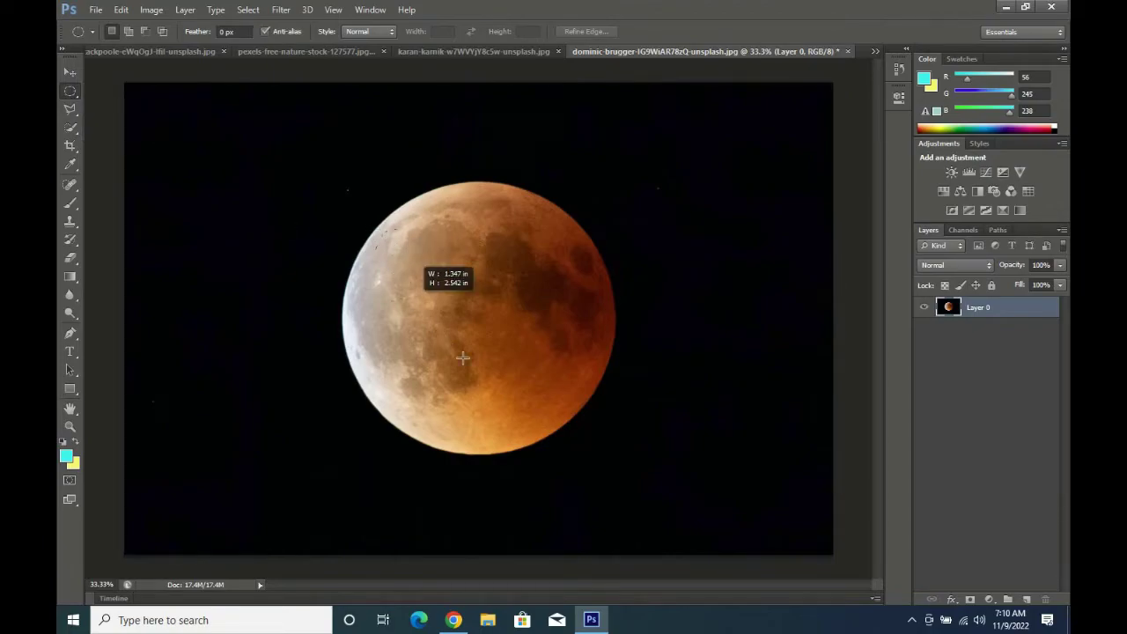
click(568, 406)
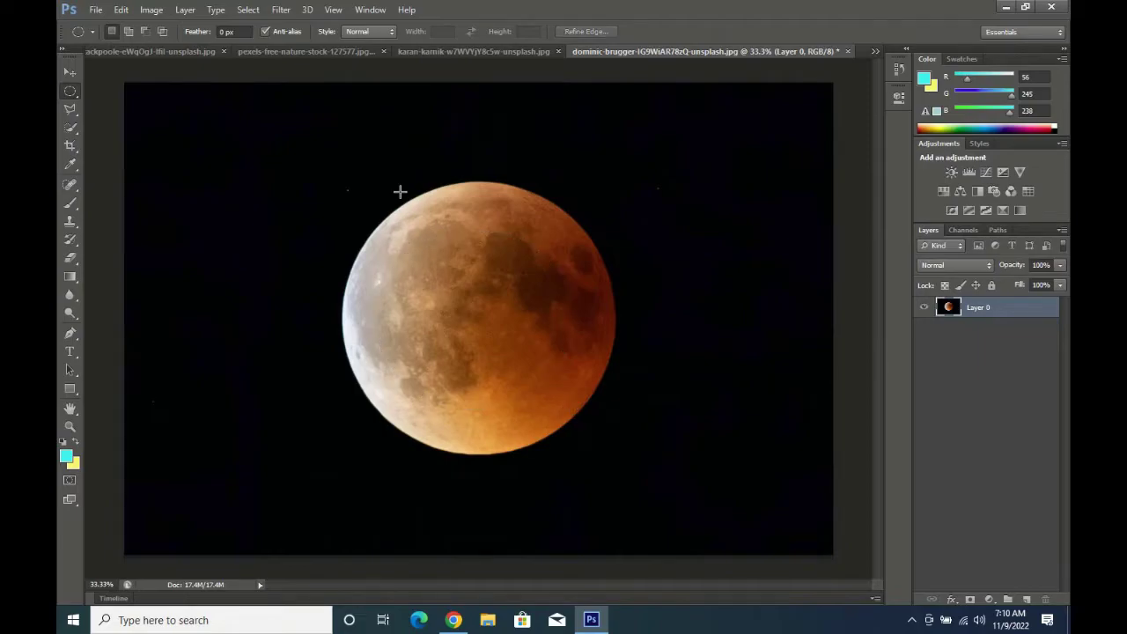
drag(370, 230, 605, 443)
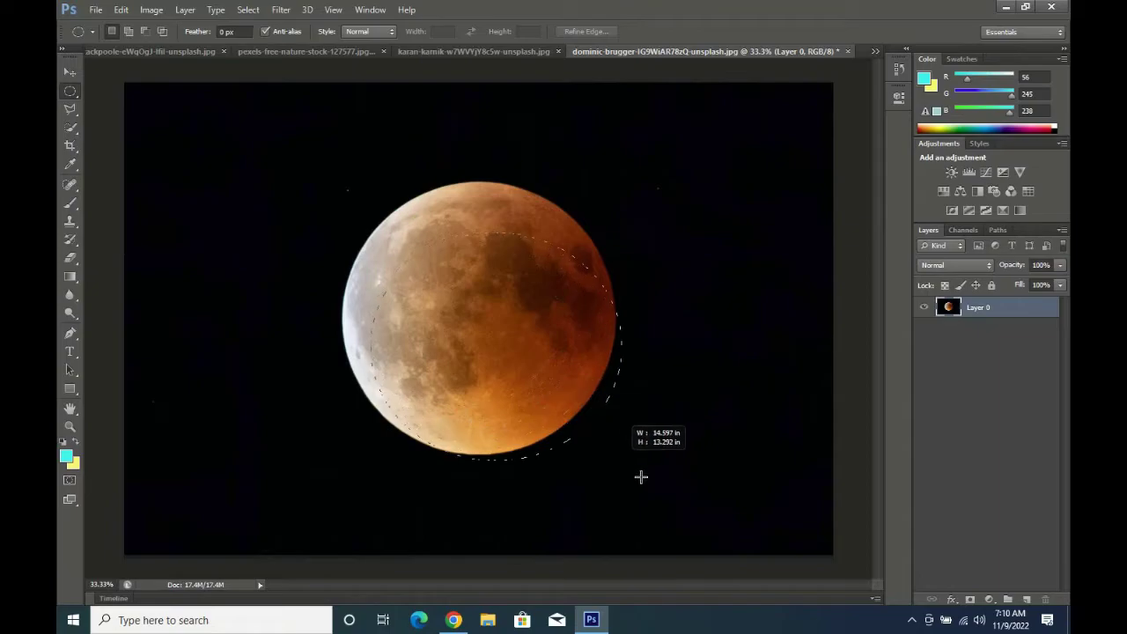
mouse_move(605, 443)
mouse_down()
mouse_move(638, 501)
mouse_move(655, 504)
mouse_up()
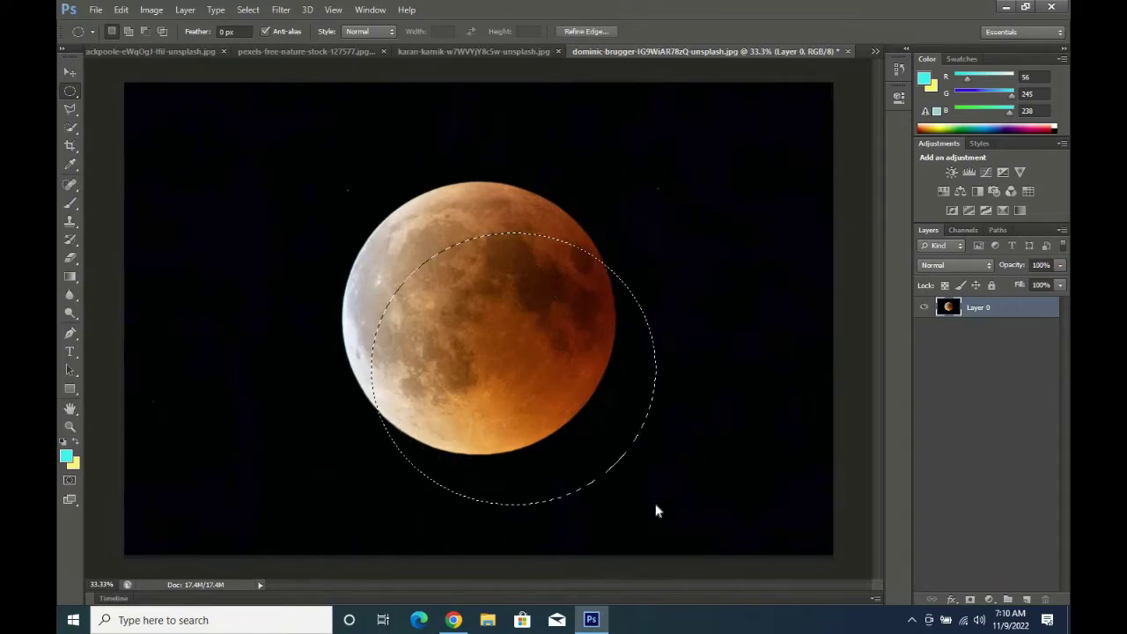
key(shift+Up)
key(shift+Up)
key(shift+Up)
key(shift+Up)
key(shift+Up)
key(shift+Up)
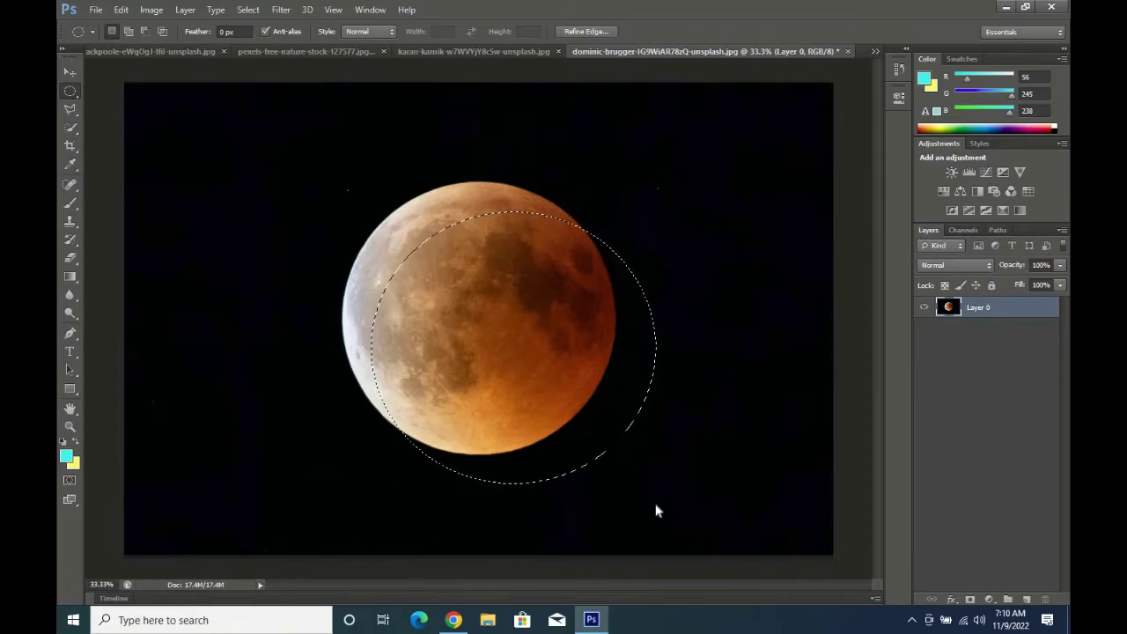
key(shift+Up)
key(shift+Up)
key(shift+Up)
key(shift+Up)
key(shift+Up)
key(shift+Up)
key(shift+Up)
key(v)
mouse_move(506, 309)
mouse_down()
mouse_move(251, 41)
mouse_move(499, 235)
mouse_move(490, 240)
mouse_up()
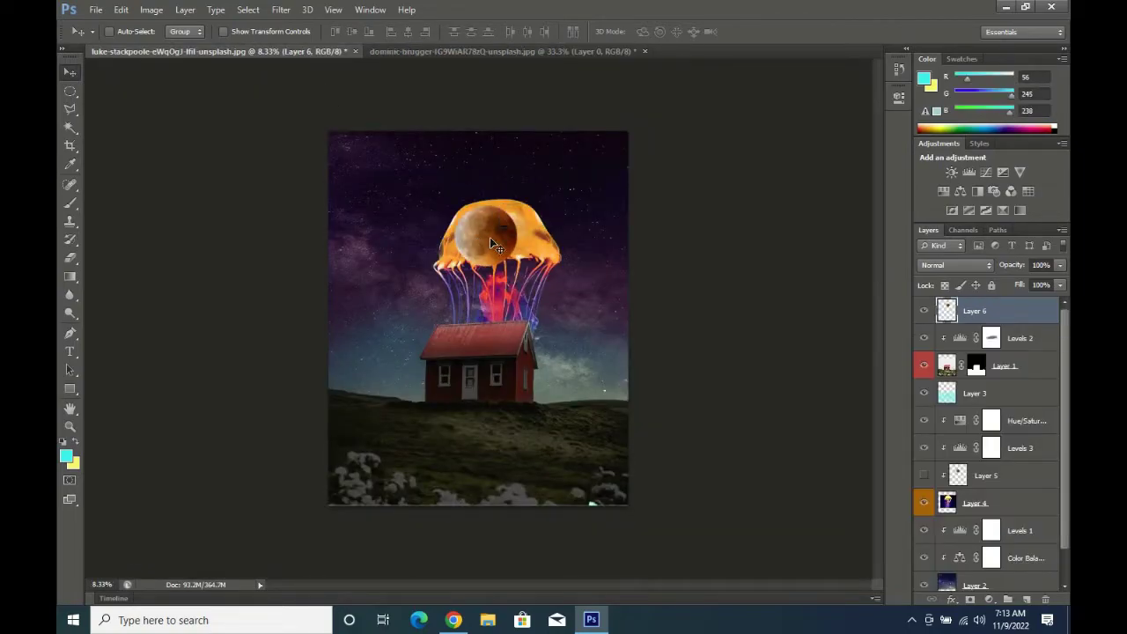
Enlarge the moon to about 185%, flip it horizontally and vertically, and rotate it onto the bell.
key(ctrl+t)
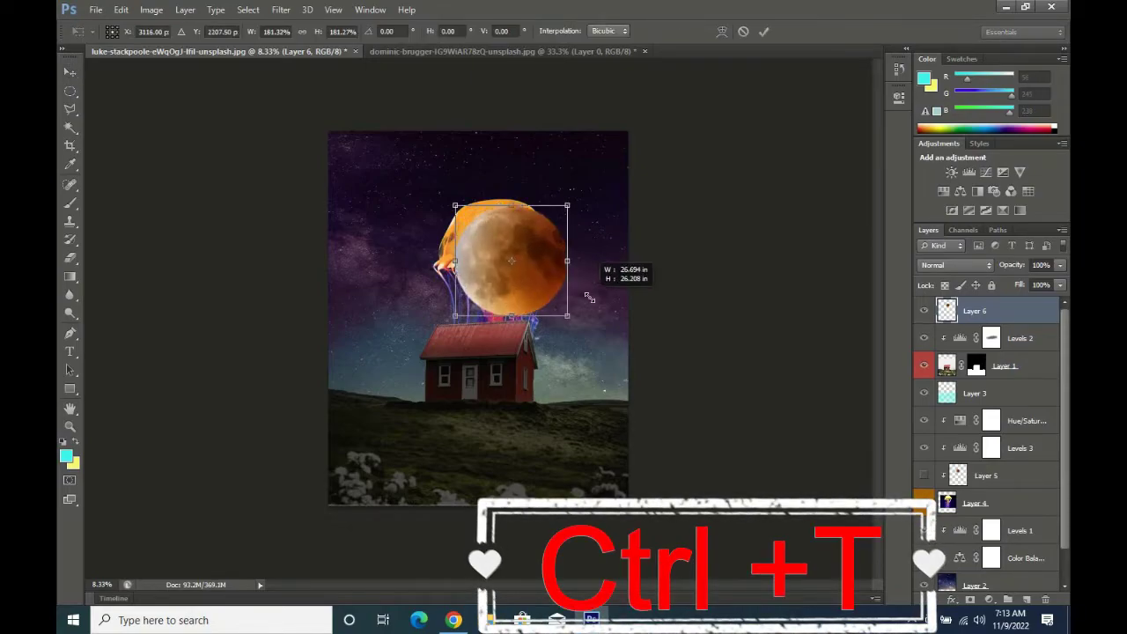
mouse_move(515, 264)
mouse_down()
mouse_move(570, 318)
mouse_move(515, 267)
mouse_up()
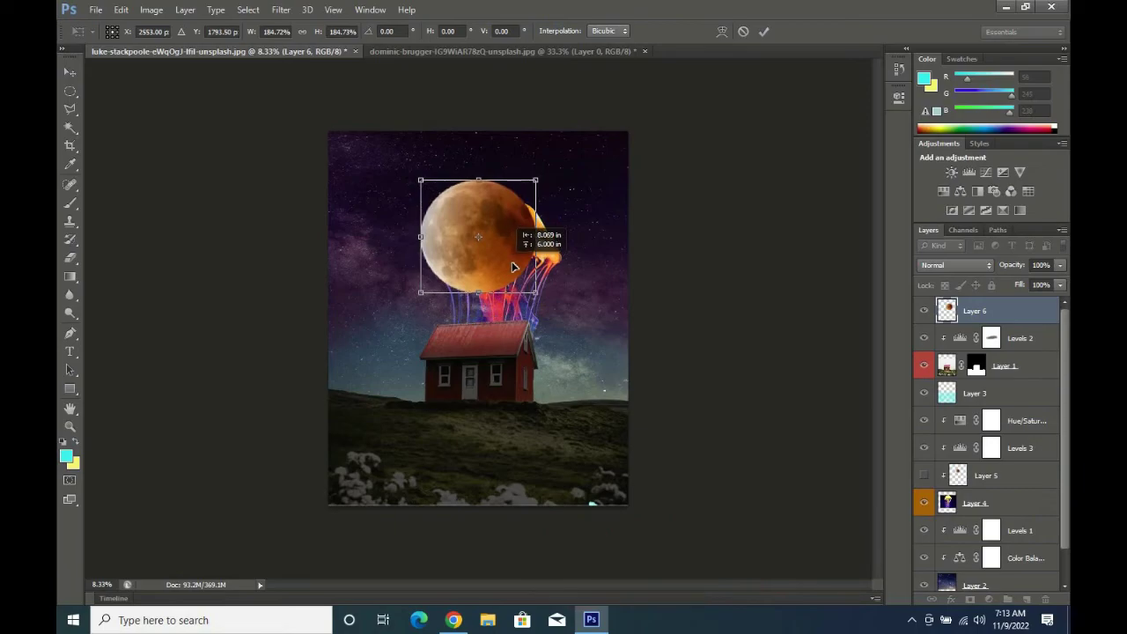
right_click(515, 267)
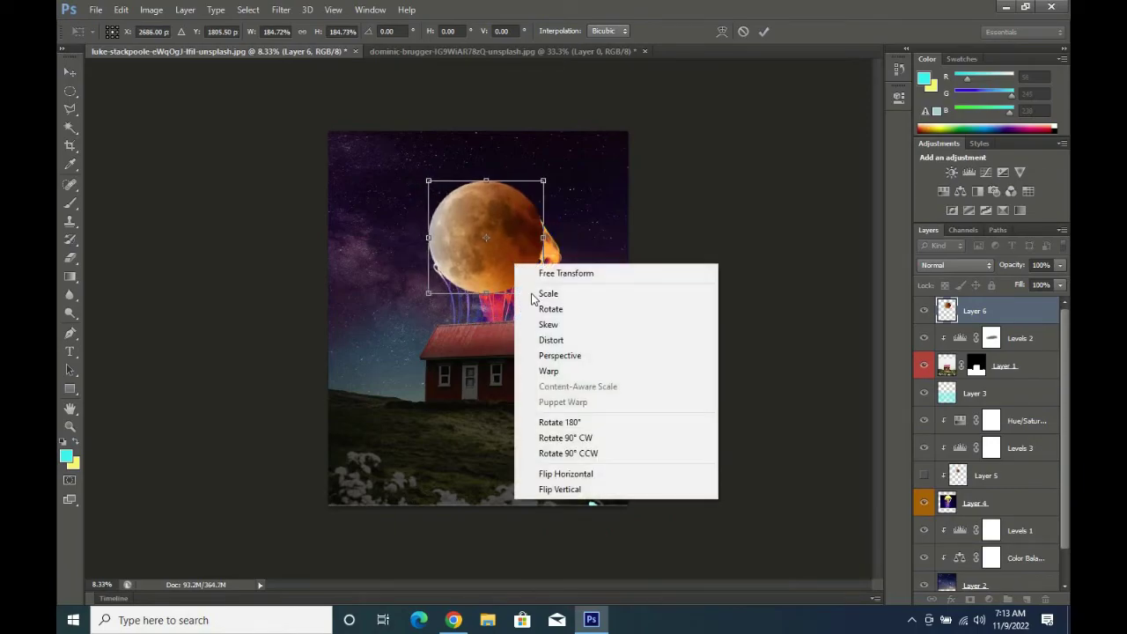
click(568, 473)
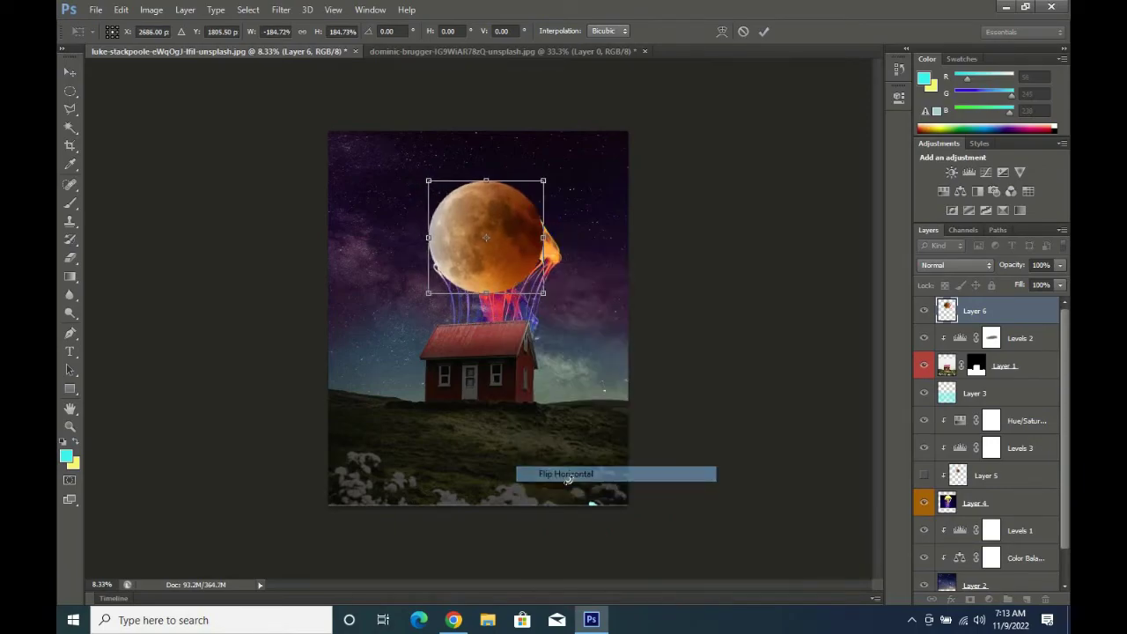
right_click(508, 238)
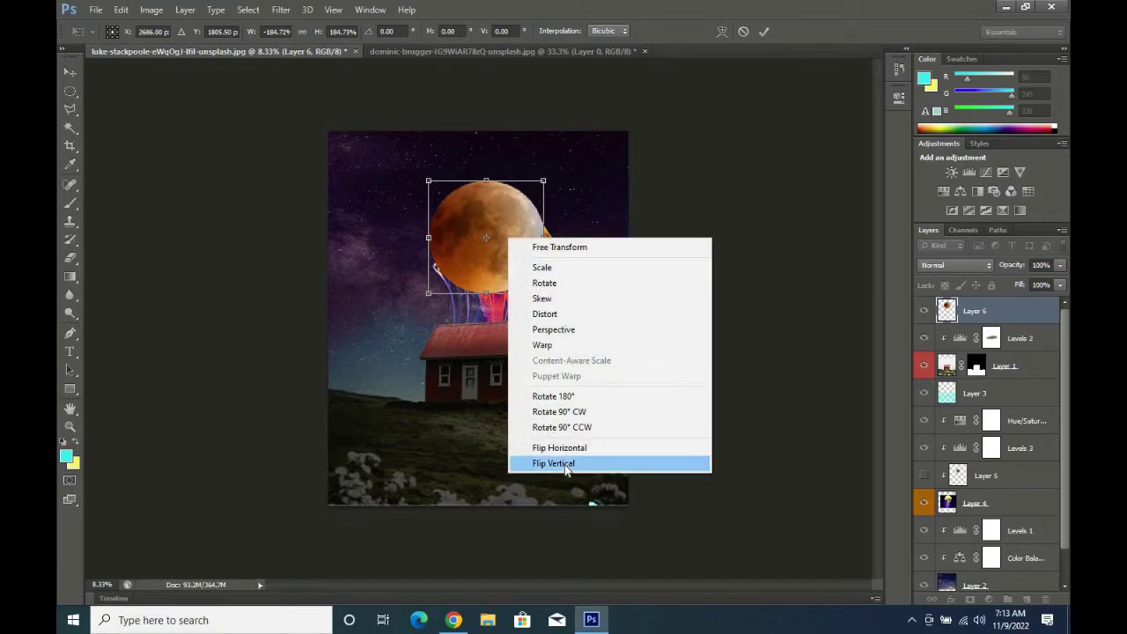
click(561, 463)
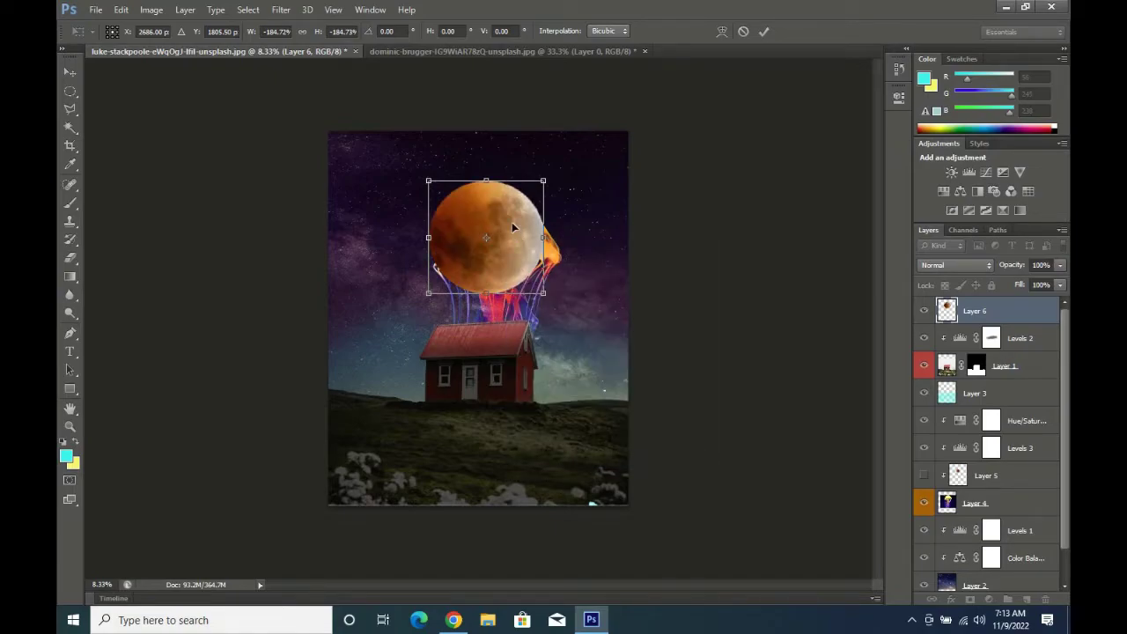
drag(528, 228, 537, 226)
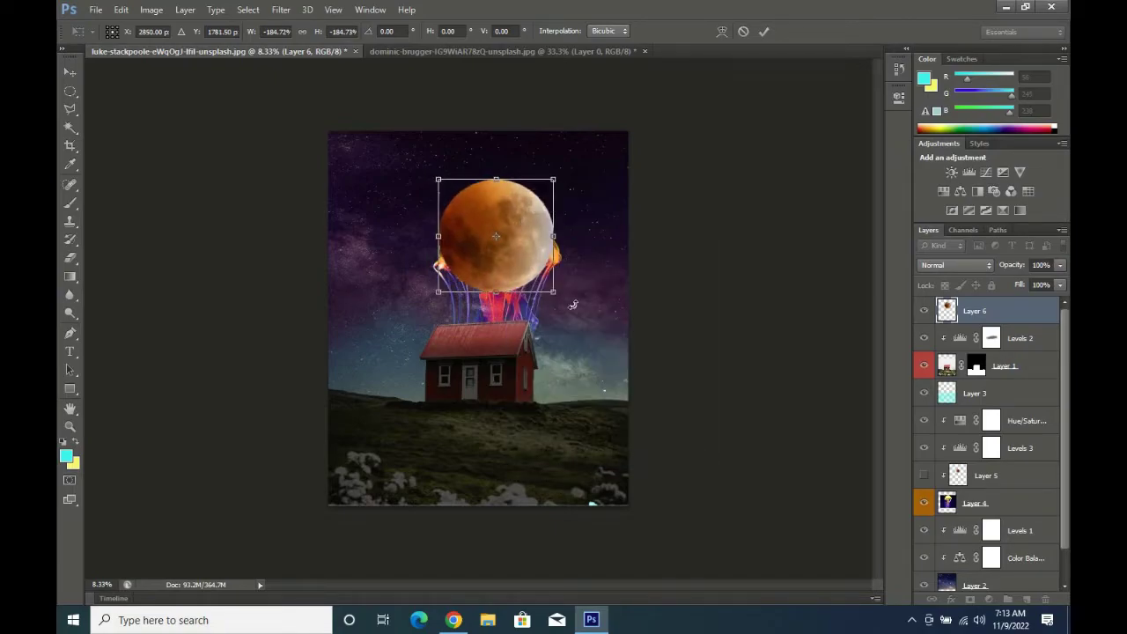
mouse_move(571, 303)
mouse_down()
mouse_move(447, 323)
mouse_move(432, 312)
mouse_up()
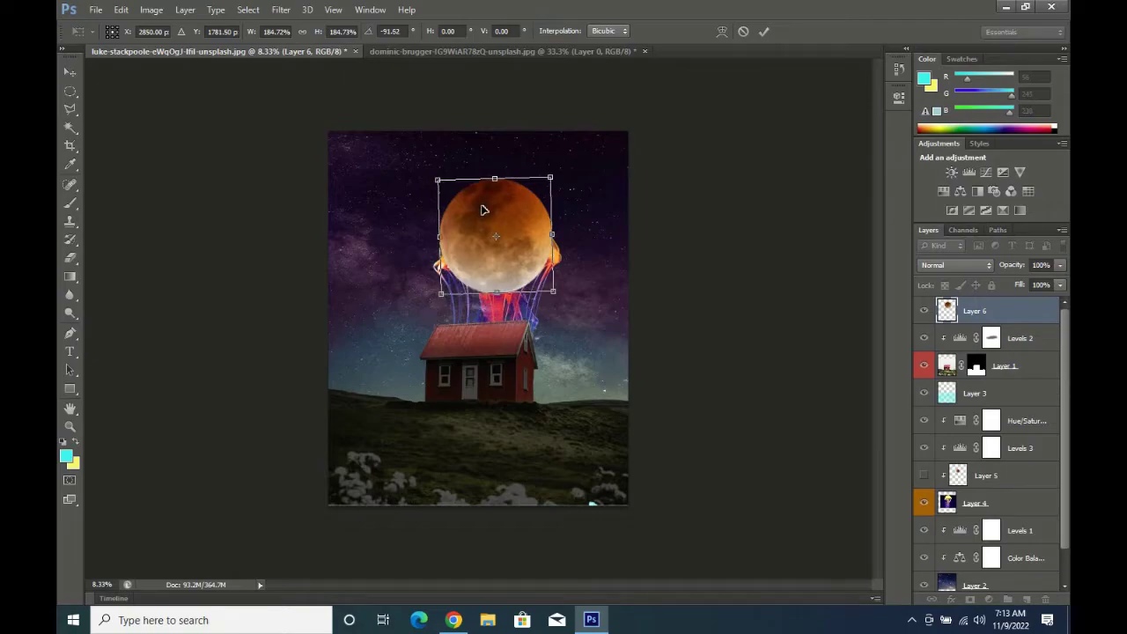
drag(483, 210, 487, 220)
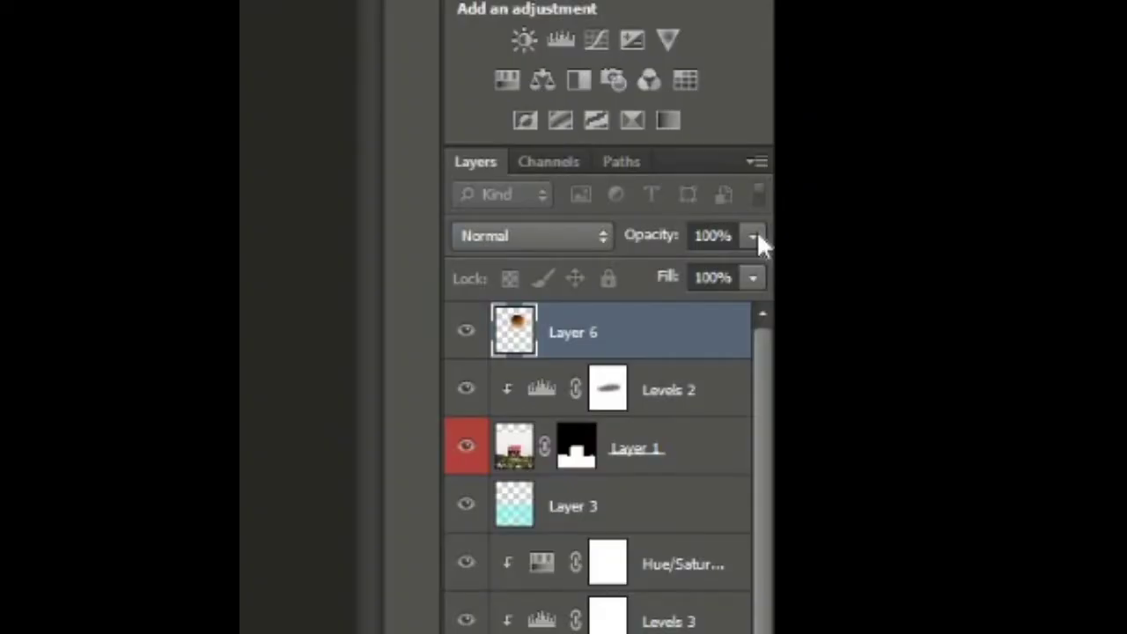
Lower the moon layer's opacity to 54%, scale it to about 210% over the bell, and commit.
click(1062, 265)
click(1028, 281)
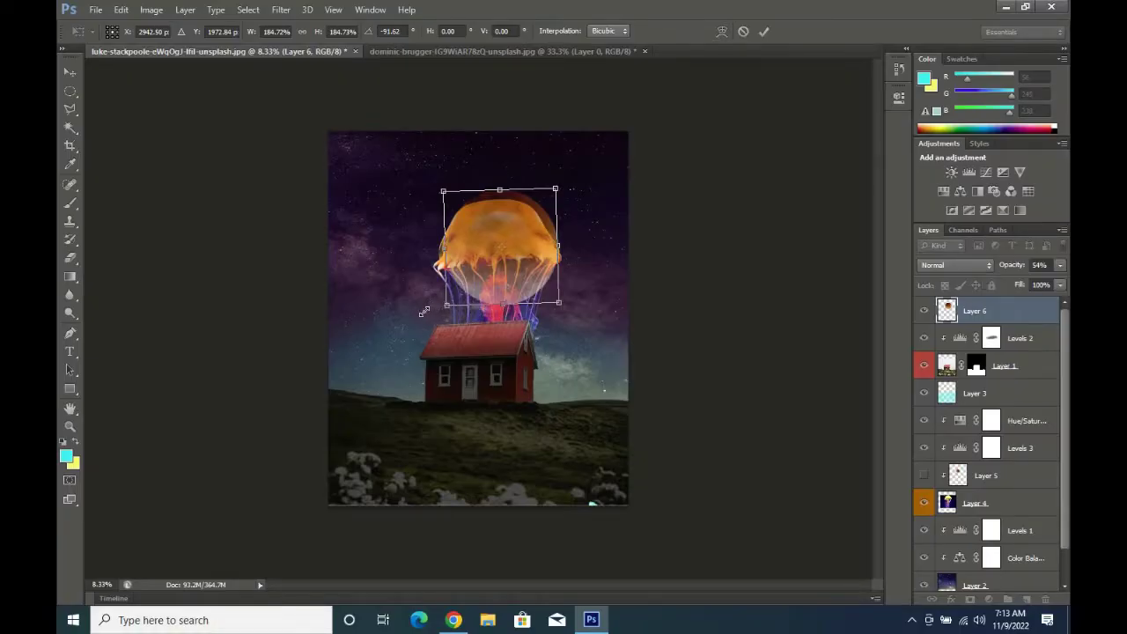
drag(445, 302, 430, 320)
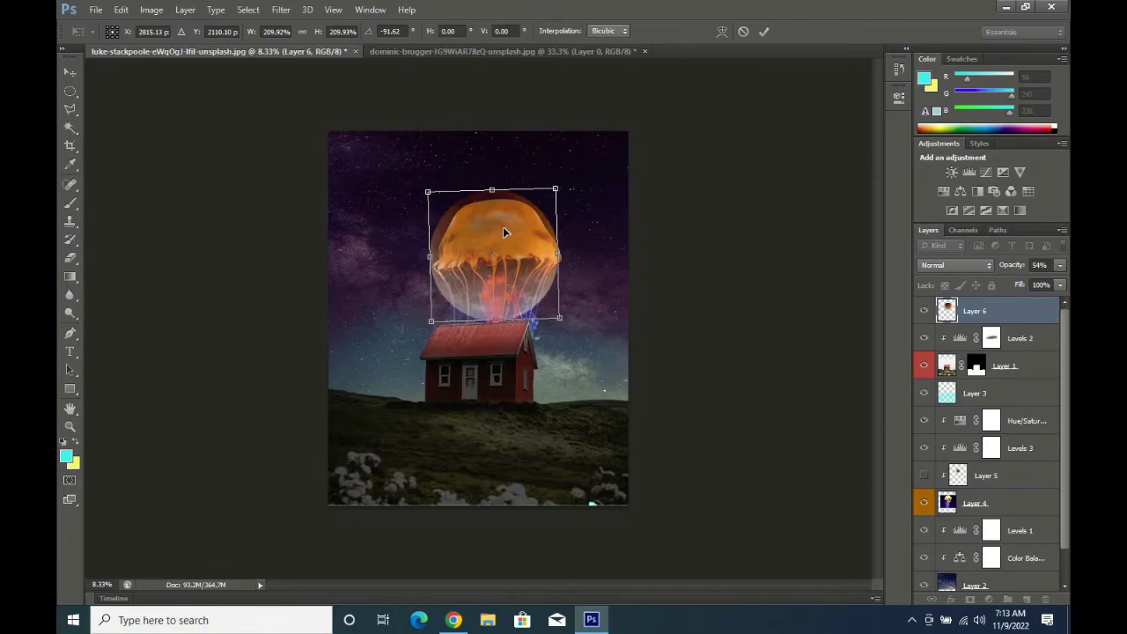
drag(500, 224, 503, 228)
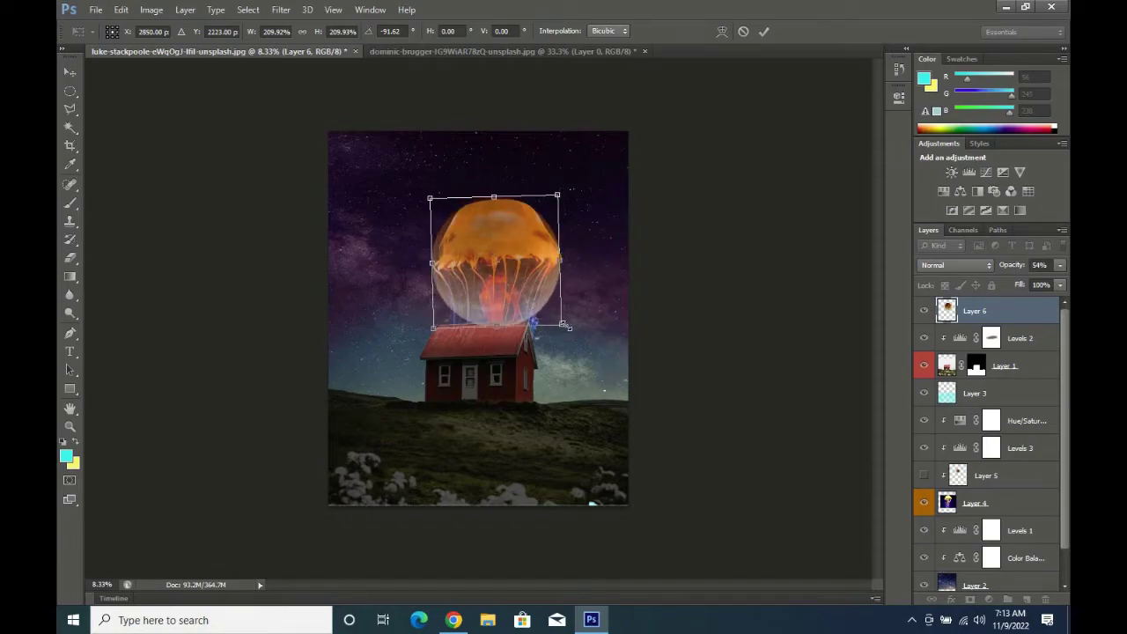
drag(566, 326, 568, 323)
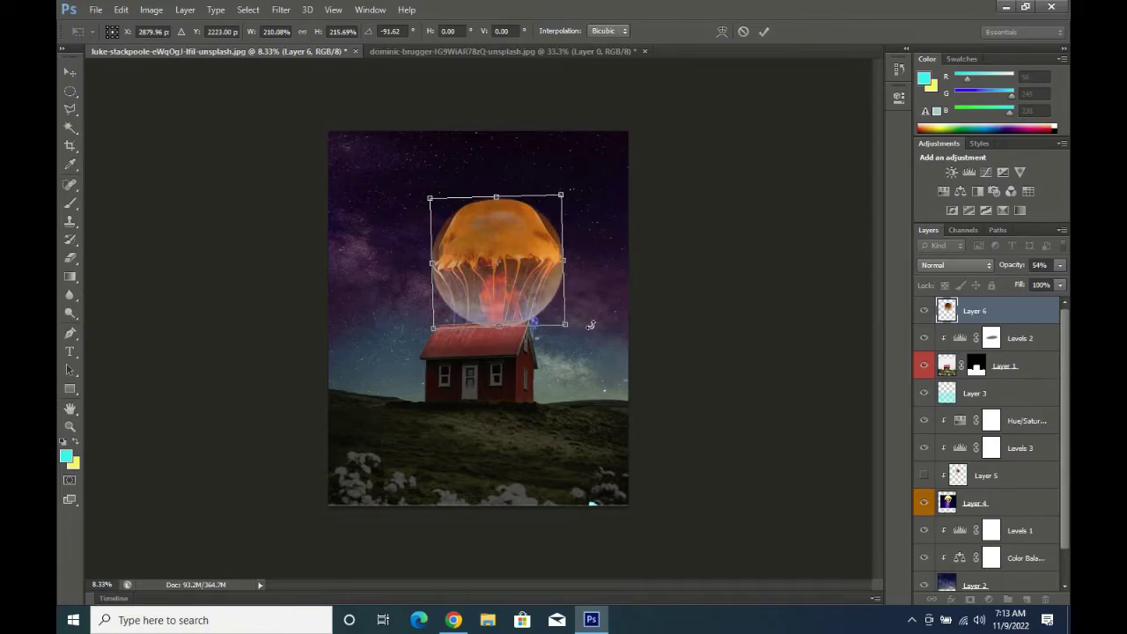
drag(580, 337, 579, 336)
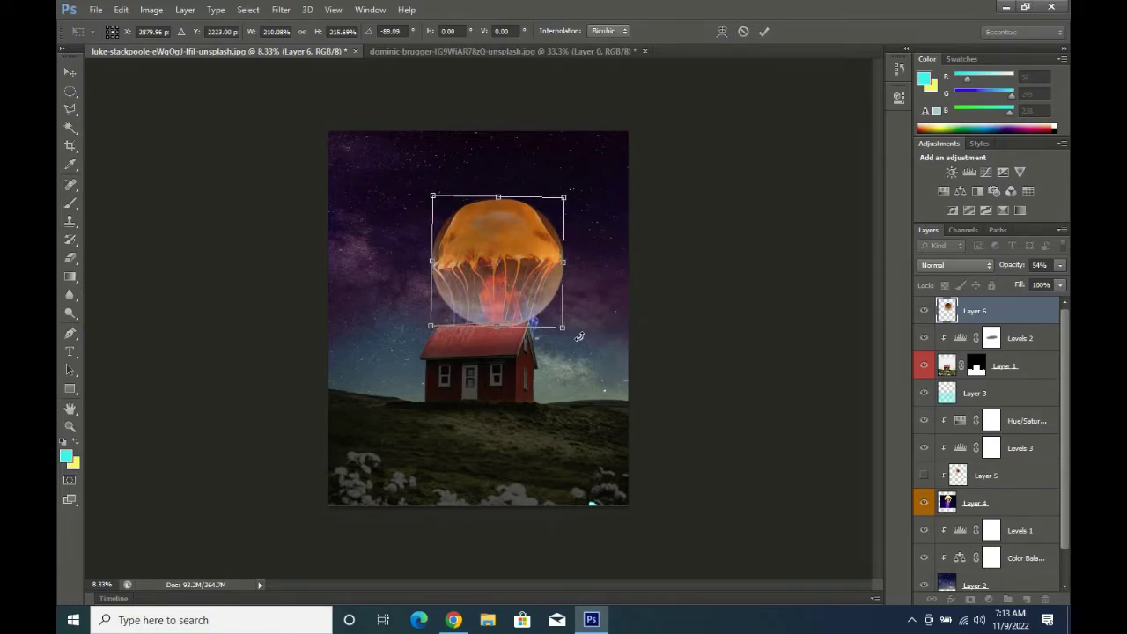
key(Return)
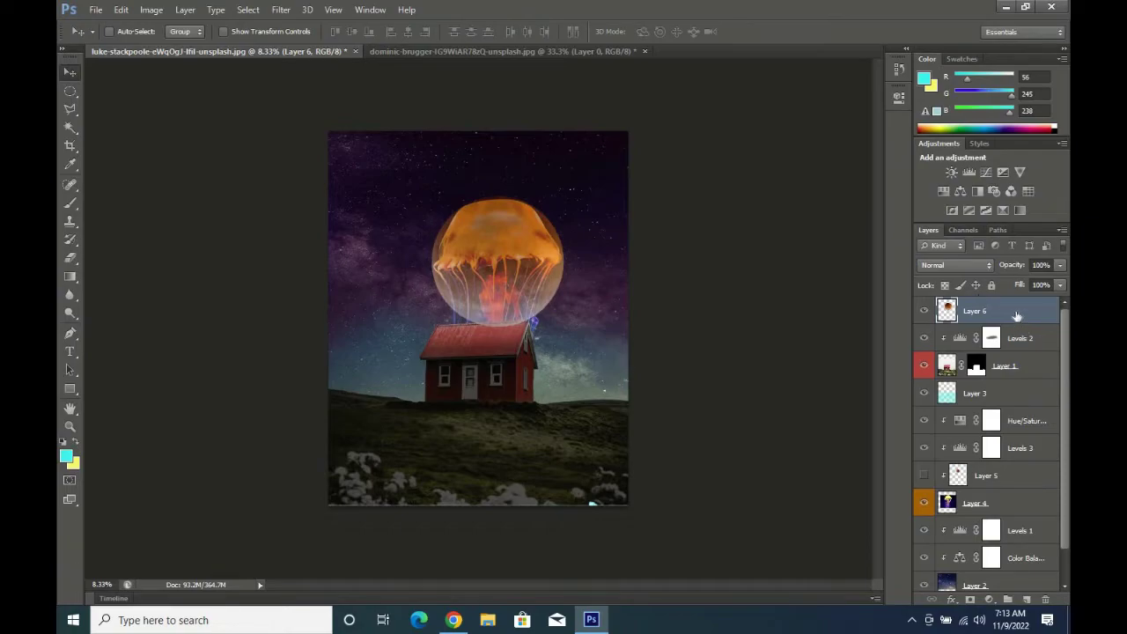
Return Layer 6's opacity to 100%.
key(5)
key(4)
click(1061, 267)
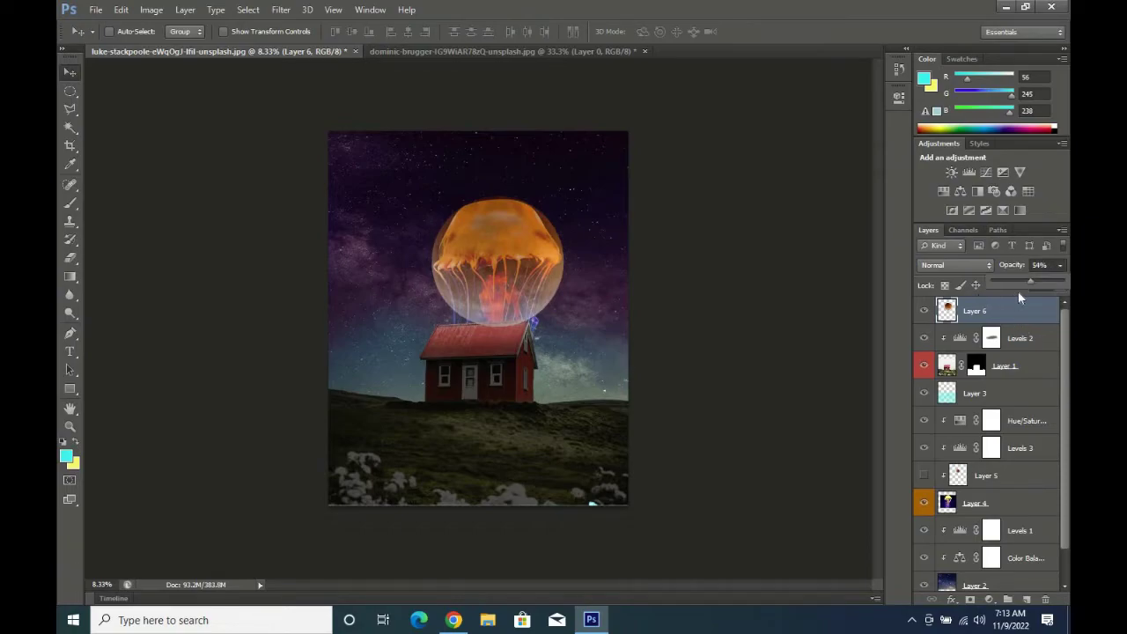
drag(1032, 284, 1064, 283)
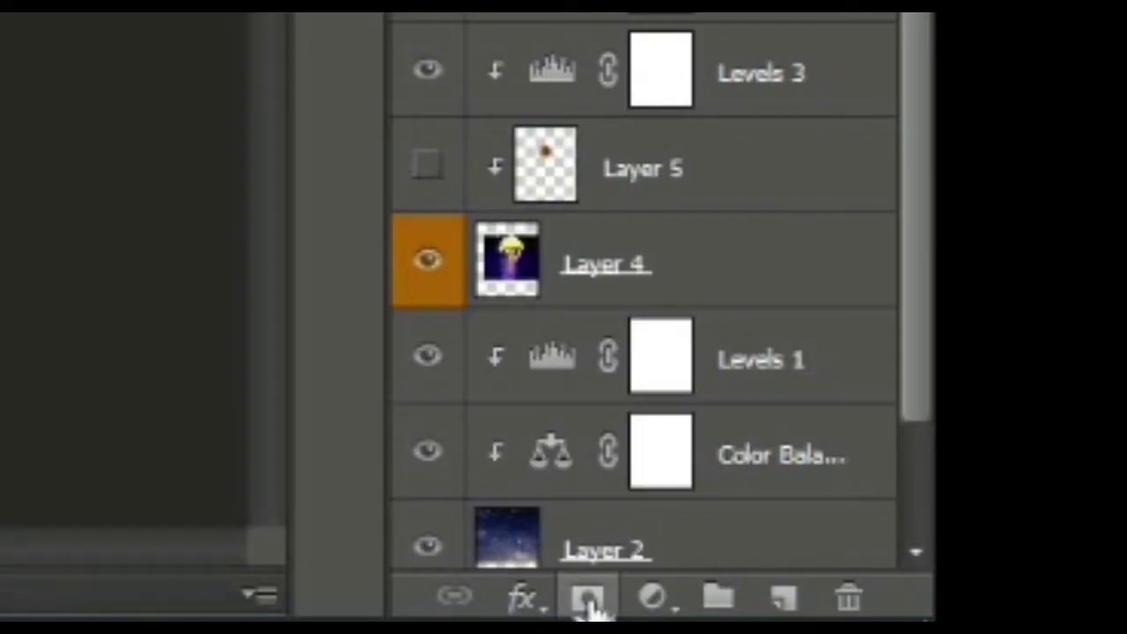
Add a layer mask to Layer 6 and brush out the moon's lower part to reveal the tentacles.
click(588, 603)
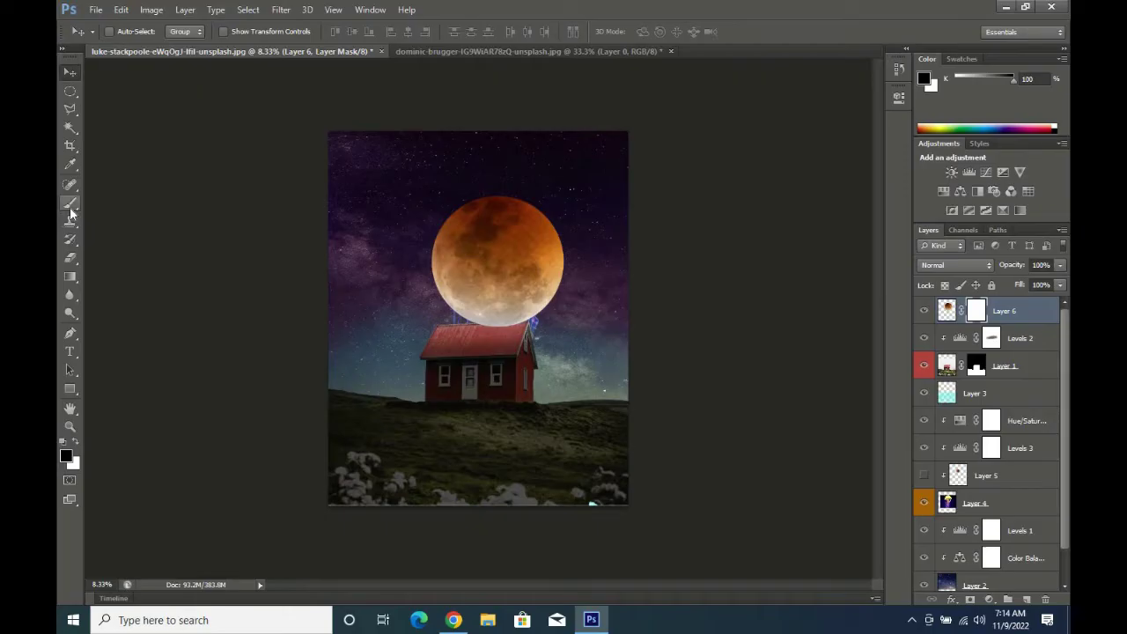
click(71, 204)
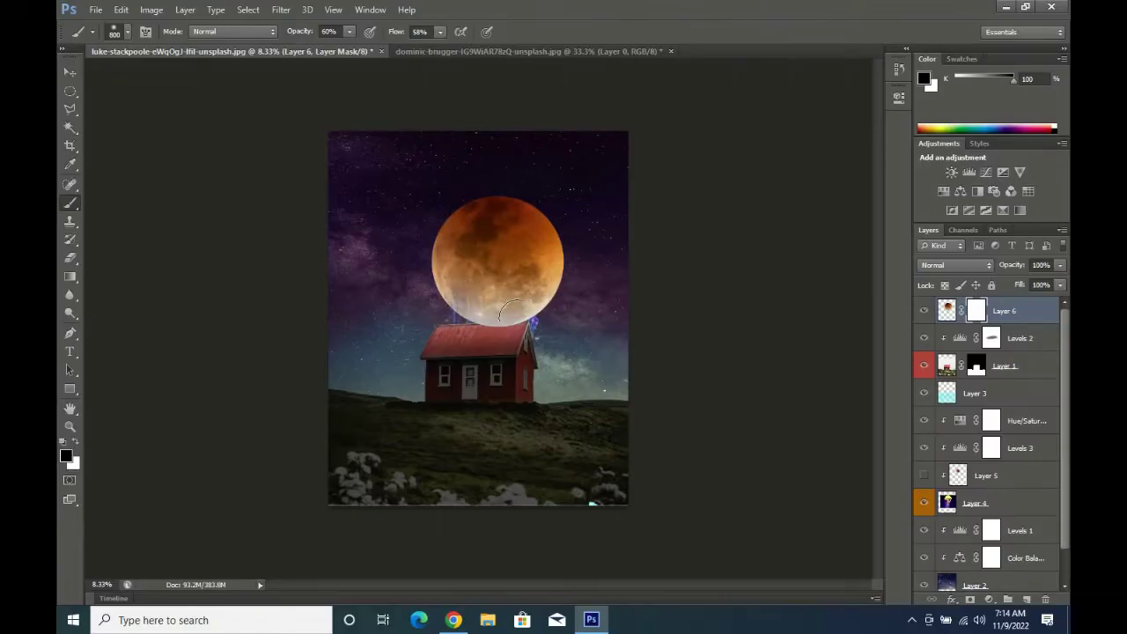
mouse_move(507, 308)
mouse_down()
mouse_move(458, 299)
mouse_move(486, 303)
mouse_up()
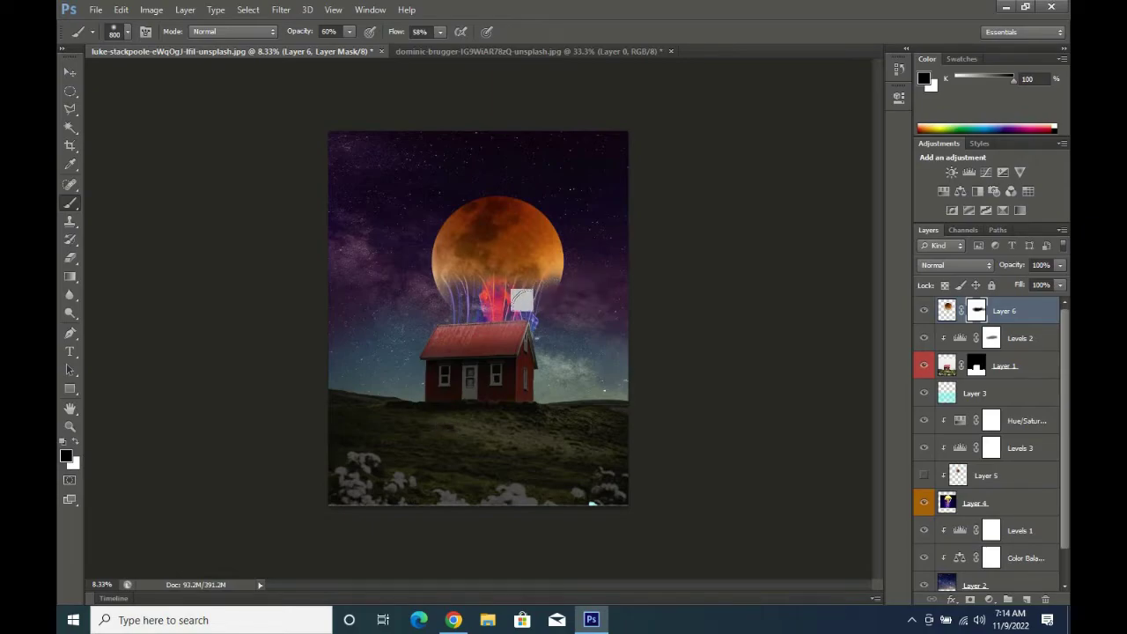
click(429, 276)
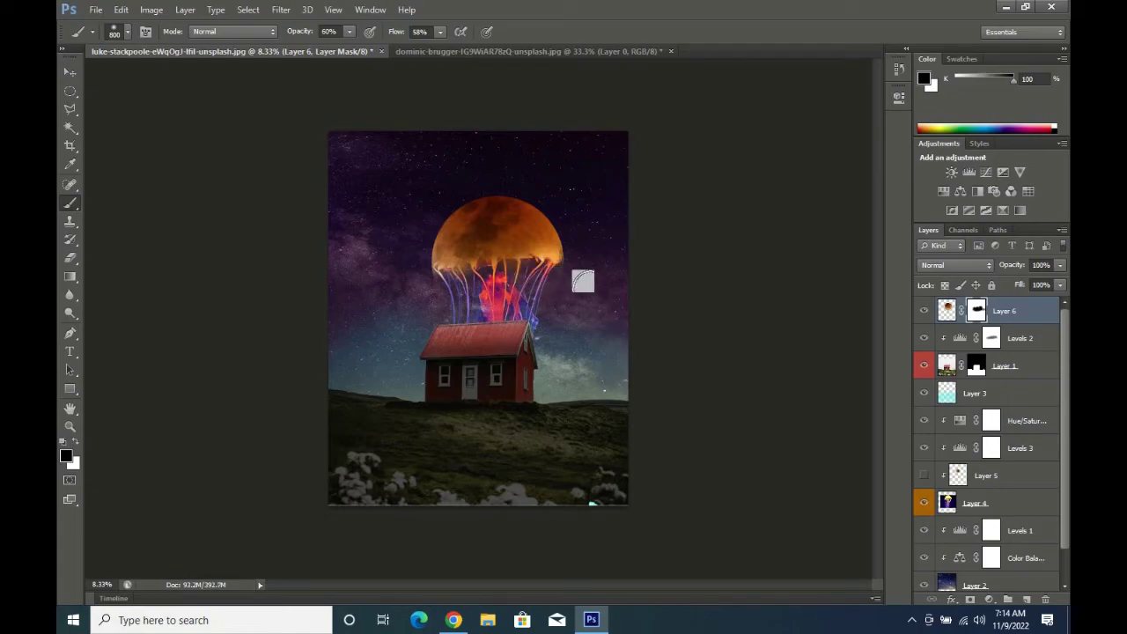
drag(583, 280, 449, 281)
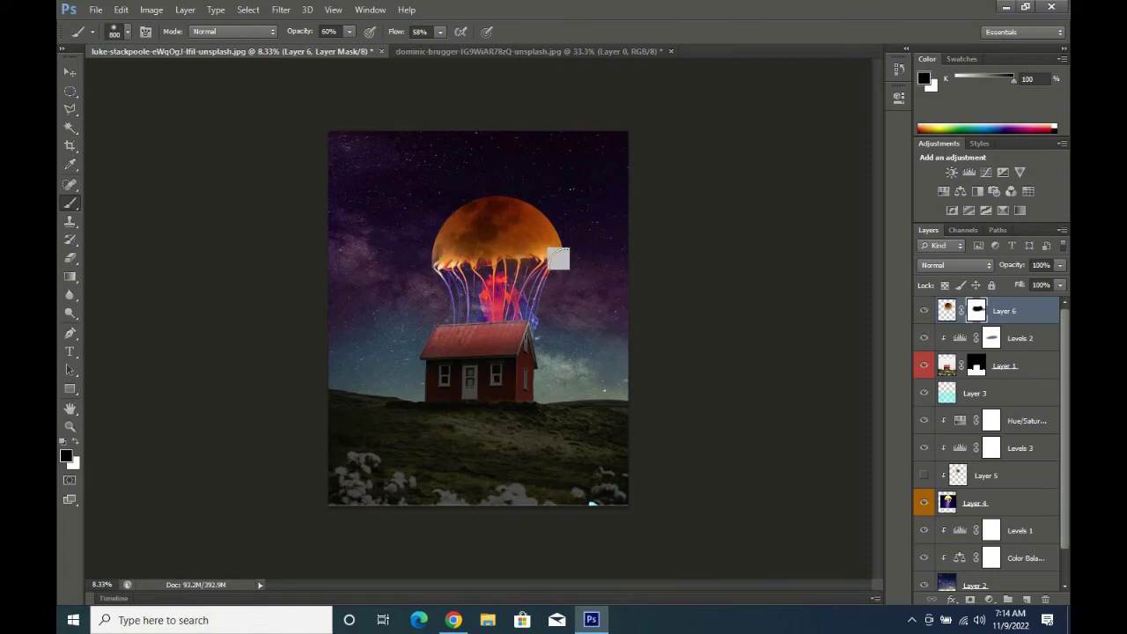
drag(531, 291, 497, 302)
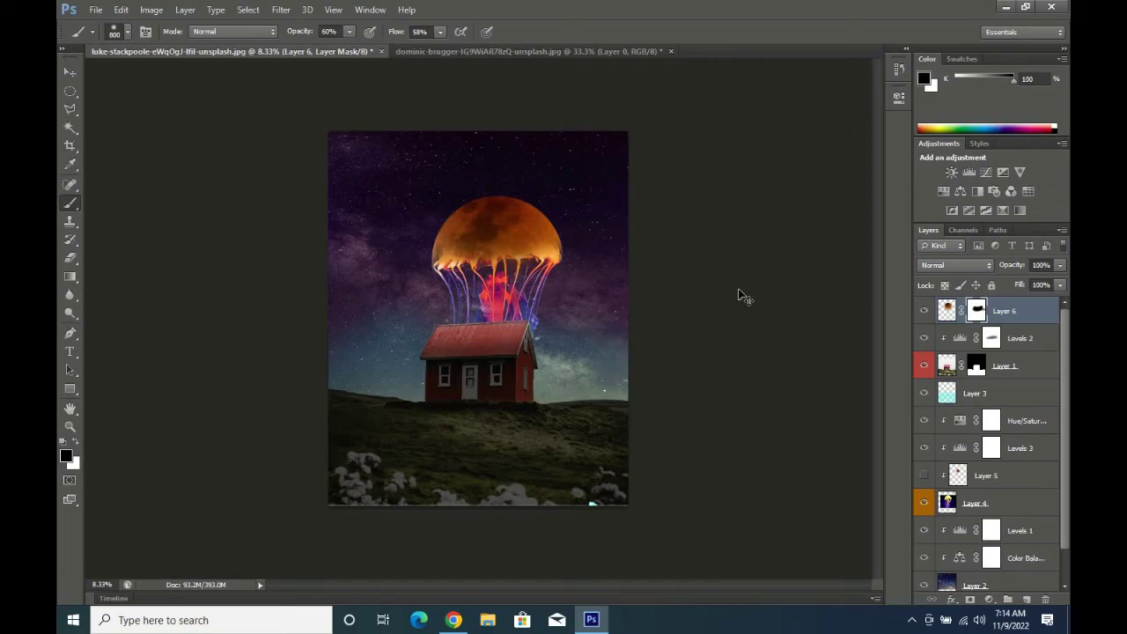
key(ctrl+plus)
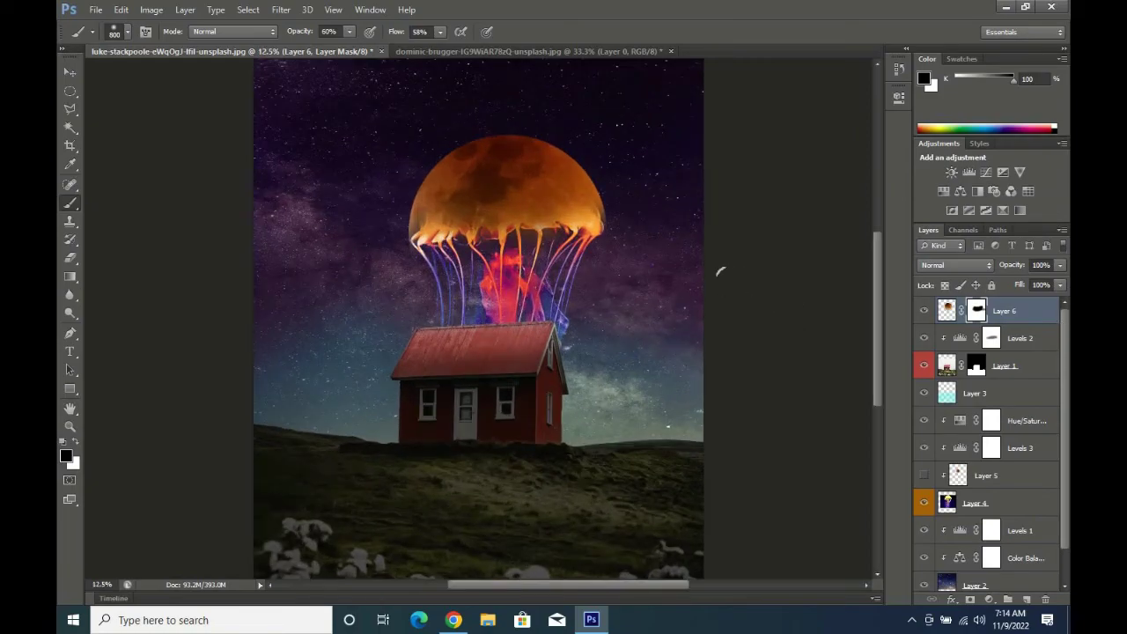